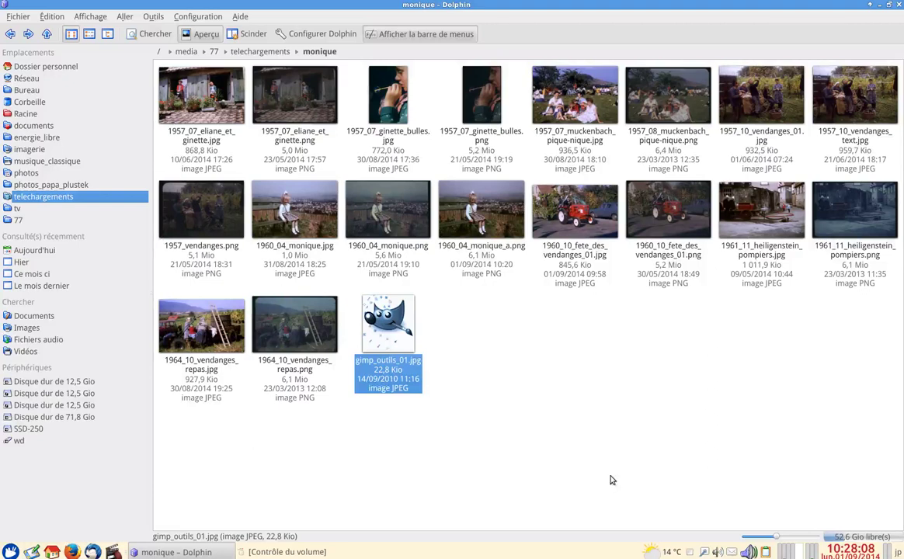
- Preview gimp_outils_01.jpg, then open 1960_04_monique.png in the GIMP image editor from Dolphin
{"action": "left_click", "coordinate": [377, 331]}
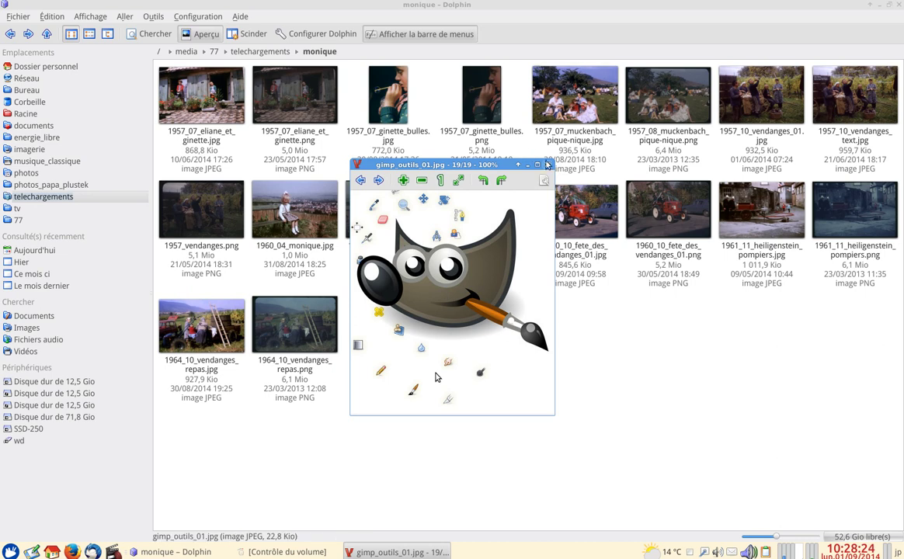
{"action": "key", "text": "Escape"}
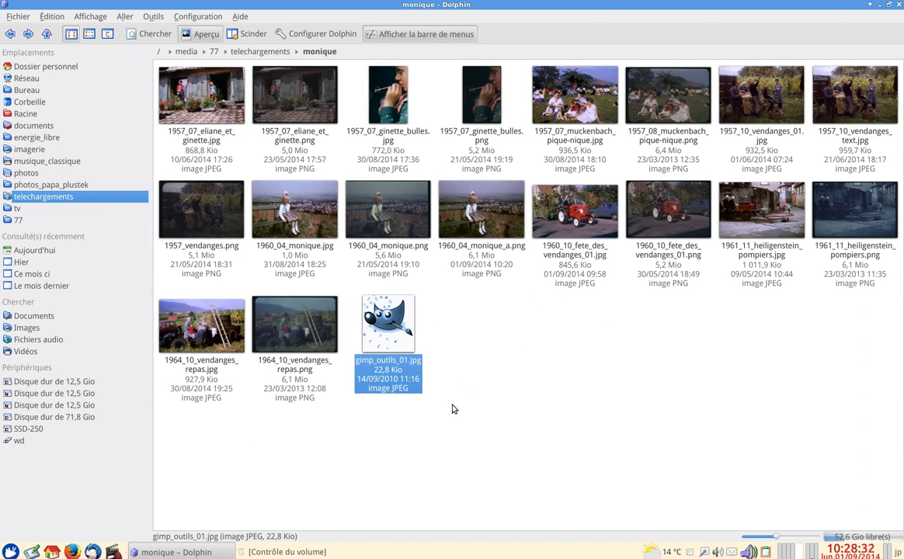
{"action": "mouse_move", "coordinate": [388, 209]}
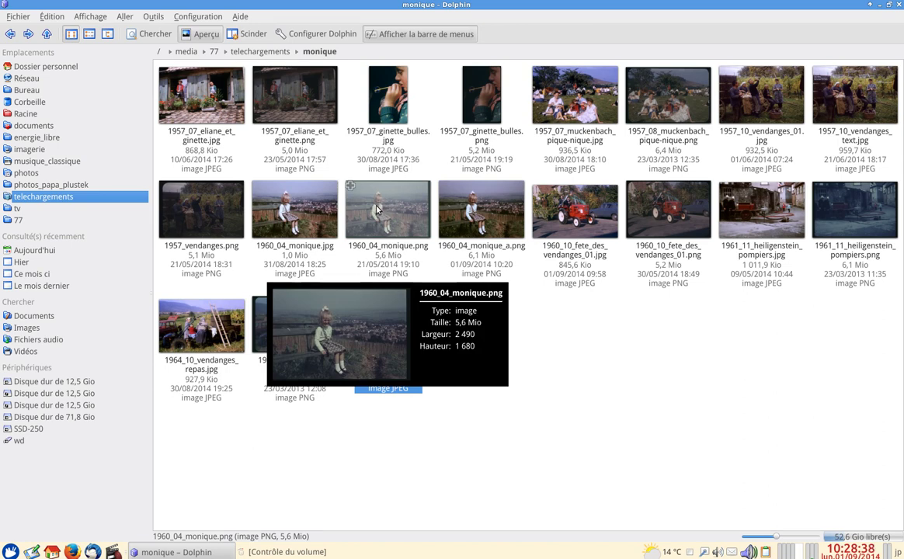
{"action": "right_click", "coordinate": [385, 205]}
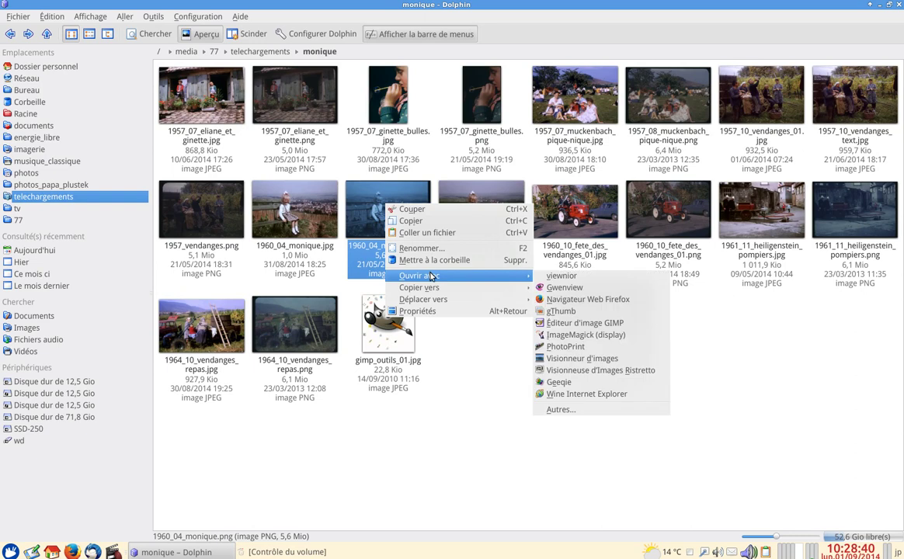
{"action": "left_click", "coordinate": [561, 328]}
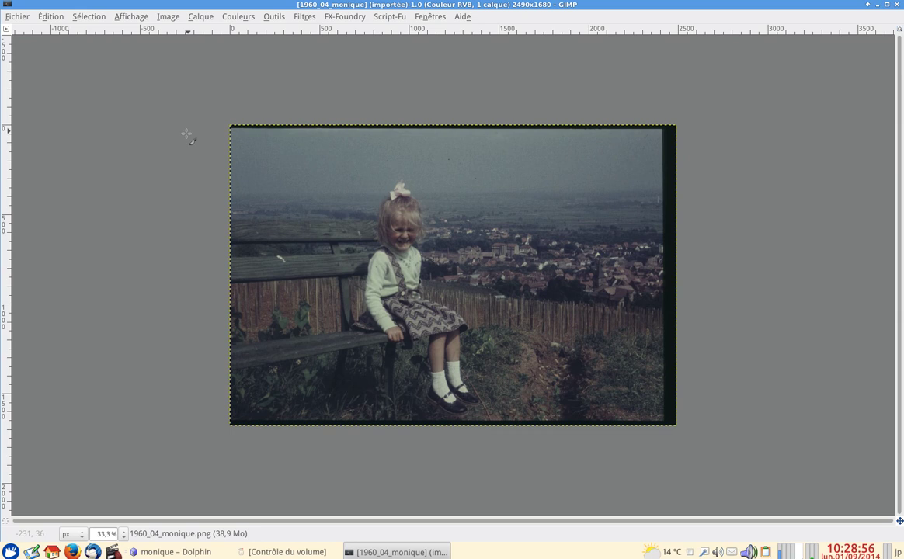
- Draw a crop rectangle over the whole photo and zoom in on its top-left corner
{"action": "key", "text": "Tab"}
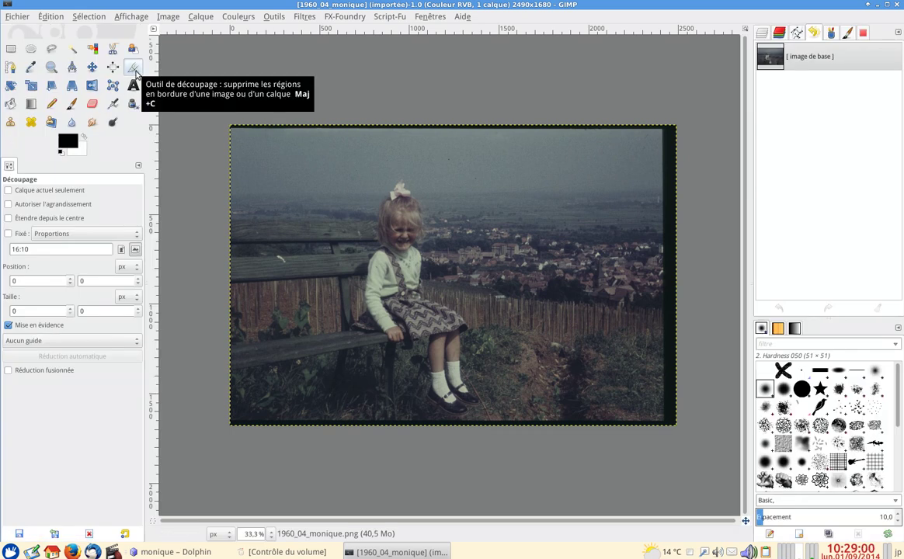
{"action": "mouse_move", "coordinate": [200, 111]}
{"action": "left_mouse_down"}
{"action": "mouse_move", "coordinate": [659, 476]}
{"action": "mouse_move", "coordinate": [700, 484]}
{"action": "left_mouse_up"}
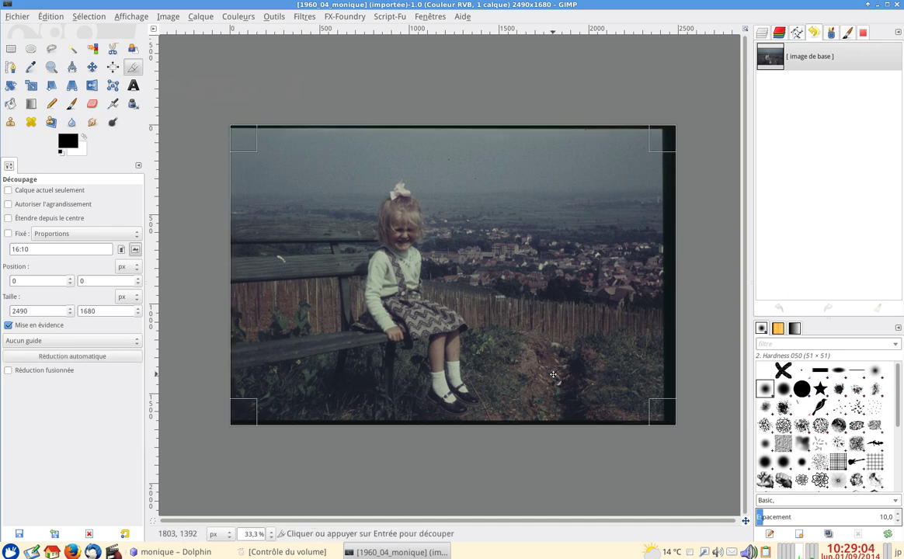
{"action": "key", "text": "Tab"}
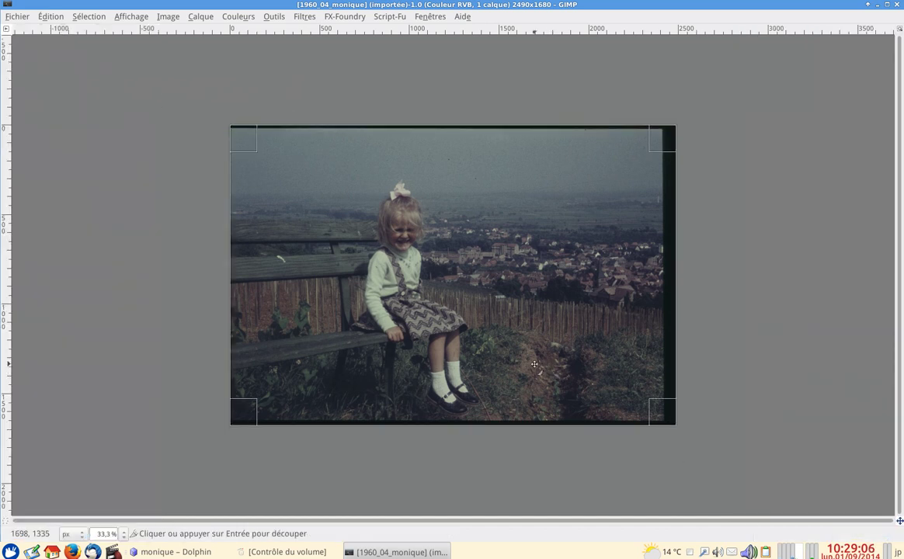
{"action": "key", "text": "plus"}
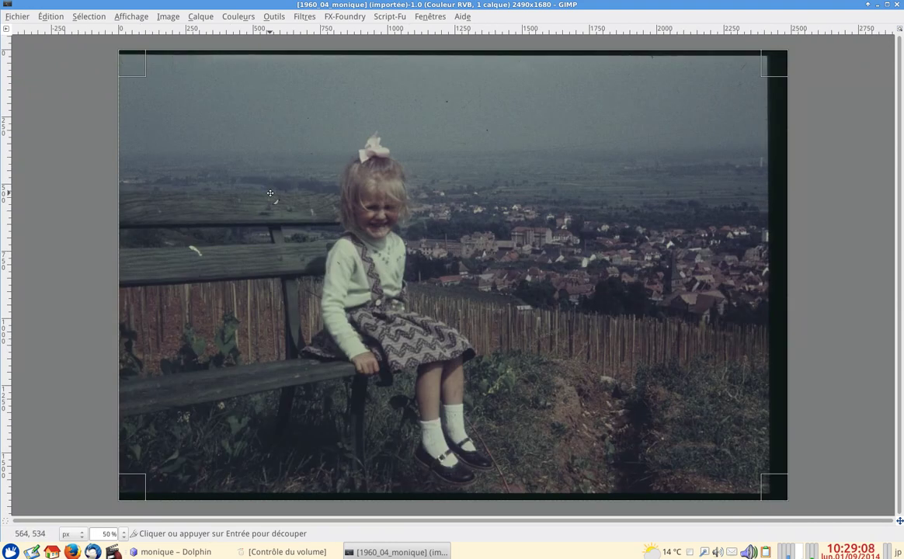
{"action": "key", "text": "plus"}
{"action": "key", "text": "plus"}
{"action": "key", "text": "plus"}
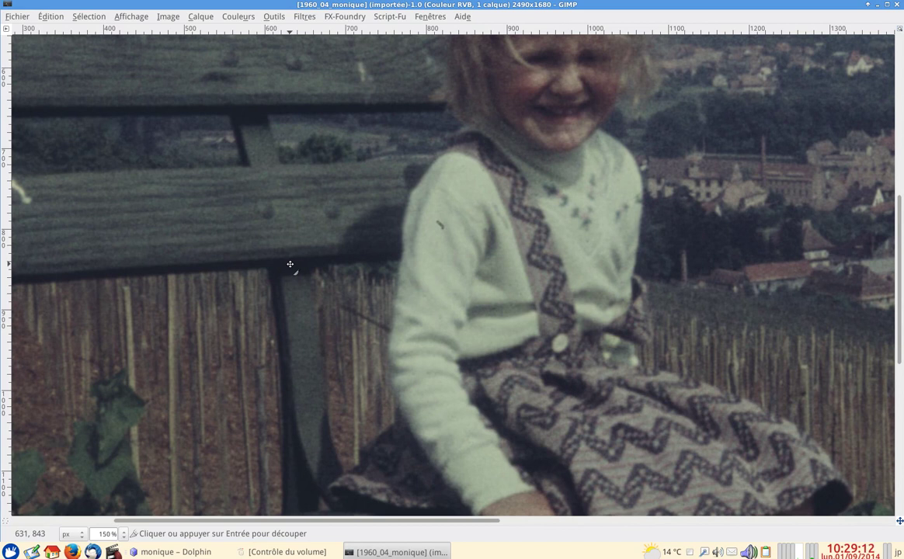
{"action": "key", "text": "plus"}
{"action": "key", "text": "plus"}
{"action": "key", "text": "plus"}
{"action": "left_click_drag", "start_coordinate": [246, 216], "coordinate": [650, 526]}
{"action": "left_click_drag", "start_coordinate": [193, 141], "coordinate": [640, 432]}
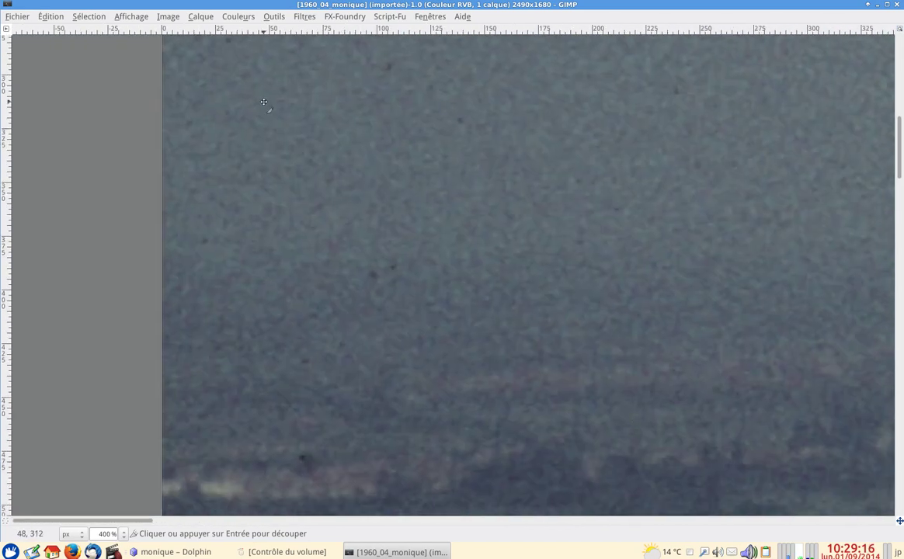
{"action": "left_click_drag", "start_coordinate": [250, 194], "coordinate": [398, 289]}
{"action": "scroll", "coordinate": [397, 288], "scroll_direction": "up", "scroll_amount": 10}
{"action": "left_click_drag", "start_coordinate": [300, 279], "coordinate": [193, 178]}
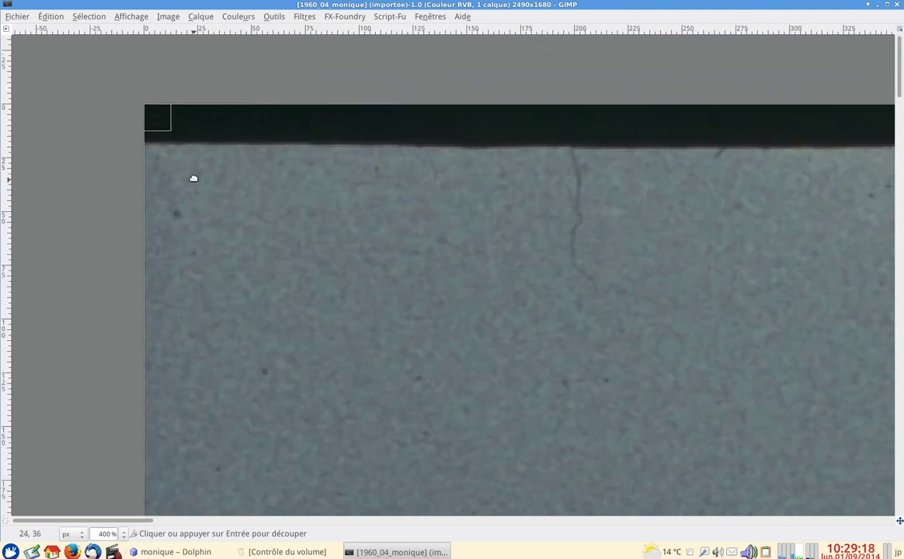
- Move the crop's top edge below the black border and its bottom edge above the dark band
{"action": "left_click_drag", "start_coordinate": [262, 155], "coordinate": [267, 200]}
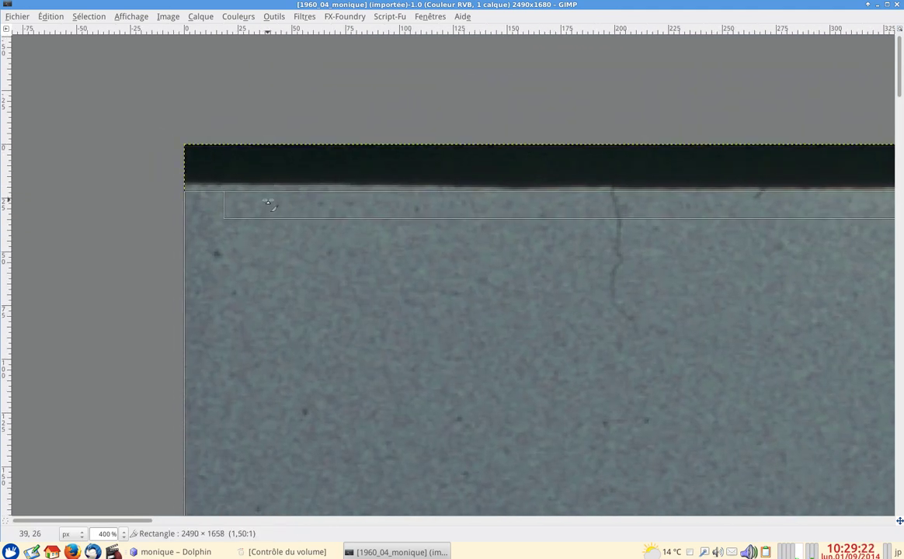
{"action": "left_click_drag", "start_coordinate": [267, 201], "coordinate": [268, 205]}
{"action": "left_click_drag", "start_coordinate": [278, 279], "coordinate": [455, 345]}
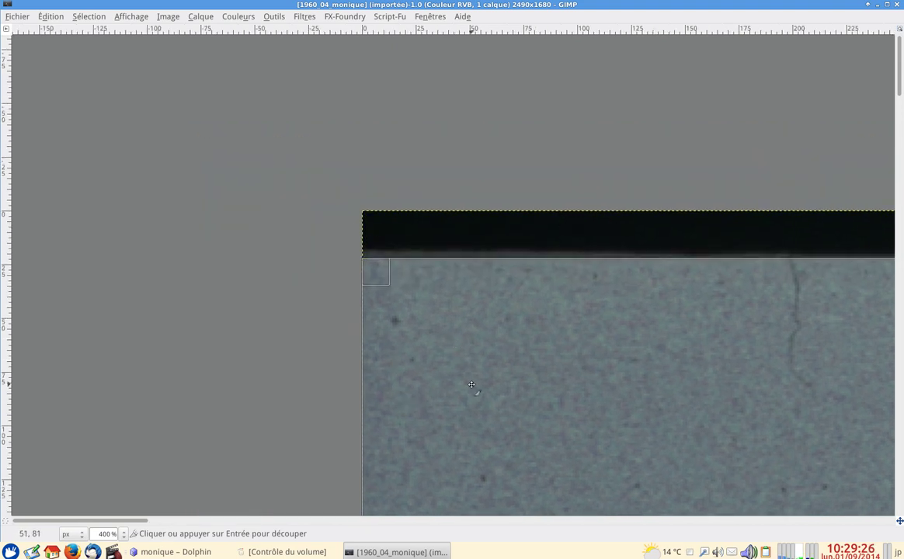
{"action": "scroll", "coordinate": [395, 347], "scroll_direction": "down", "scroll_amount": 5}
{"action": "scroll", "coordinate": [392, 344], "scroll_direction": "down", "scroll_amount": 5}
{"action": "scroll", "coordinate": [392, 338], "scroll_direction": "down", "scroll_amount": 5}
{"action": "scroll", "coordinate": [391, 338], "scroll_direction": "down", "scroll_amount": 4}
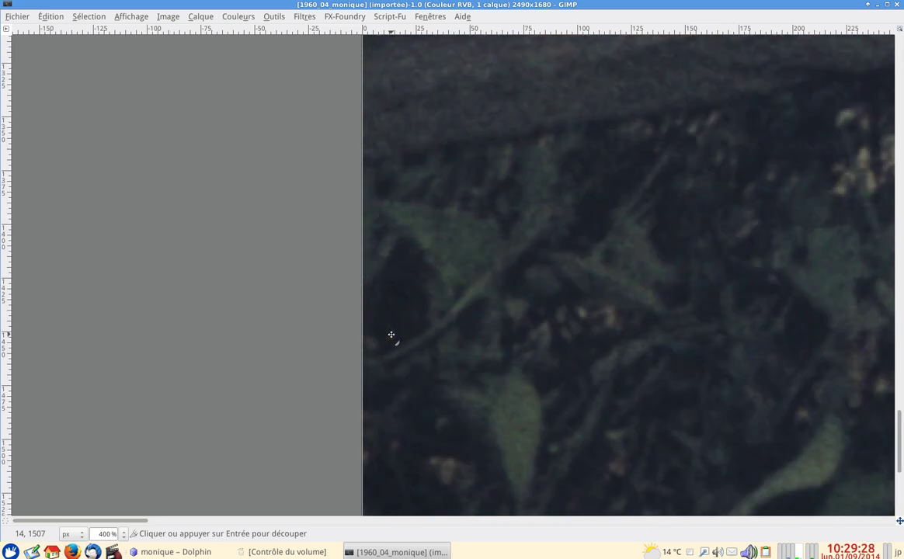
{"action": "scroll", "coordinate": [389, 333], "scroll_direction": "down", "scroll_amount": 3}
{"action": "left_click_drag", "start_coordinate": [461, 484], "coordinate": [457, 425]}
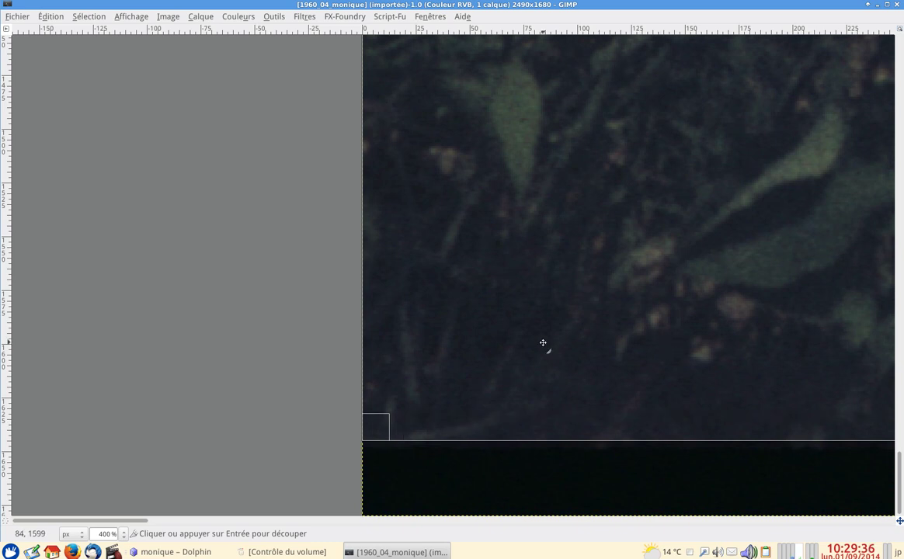
- Follow the bottom border rightward and pull the crop's right edge inside the black border
{"action": "scroll", "coordinate": [584, 349], "scroll_direction": "right", "scroll_amount": 5}
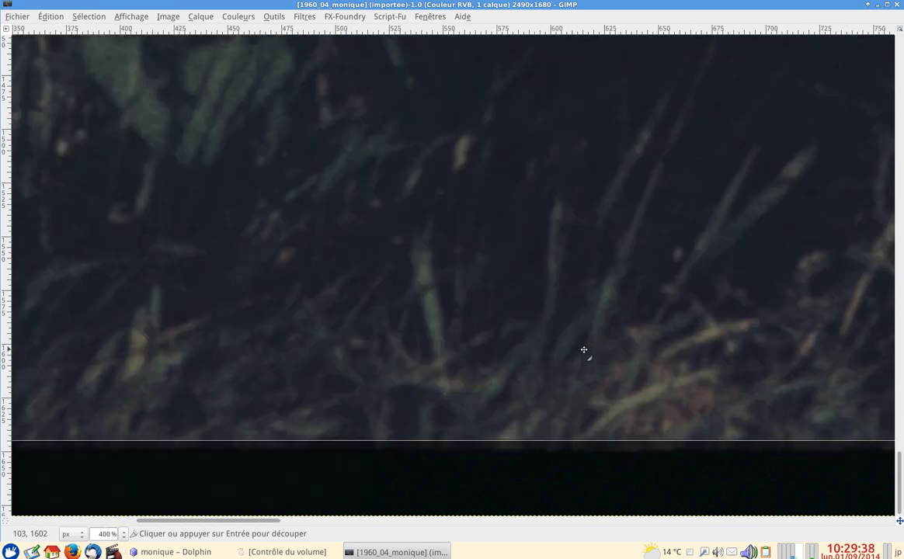
{"action": "scroll", "coordinate": [583, 347], "scroll_direction": "right", "scroll_amount": 3}
{"action": "mouse_move", "coordinate": [582, 347]}
{"action": "left_mouse_down"}
{"action": "mouse_move", "coordinate": [178, 299]}
{"action": "mouse_move", "coordinate": [233, 297]}
{"action": "mouse_move", "coordinate": [21, 269]}
{"action": "left_mouse_up"}
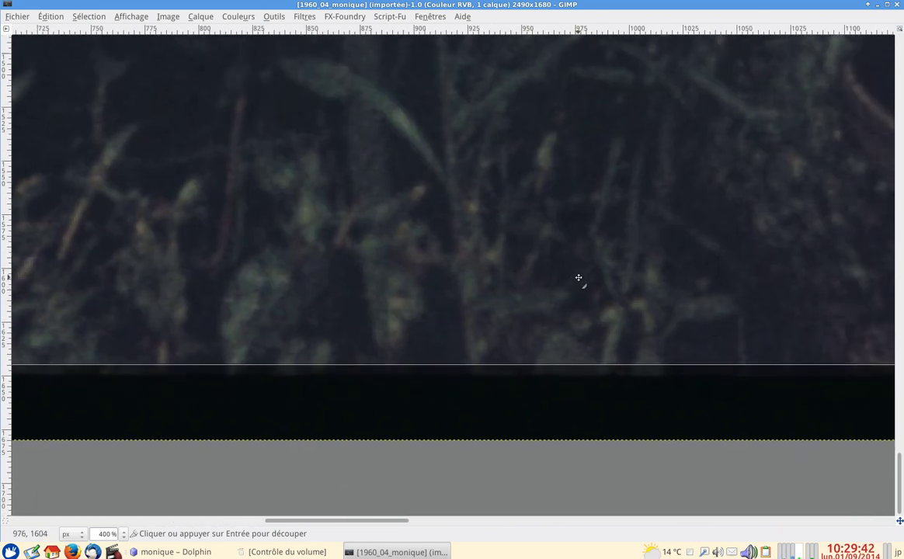
{"action": "left_click_drag", "start_coordinate": [580, 279], "coordinate": [87, 296]}
{"action": "left_click_drag", "start_coordinate": [650, 283], "coordinate": [269, 283]}
{"action": "left_click_drag", "start_coordinate": [854, 279], "coordinate": [500, 272]}
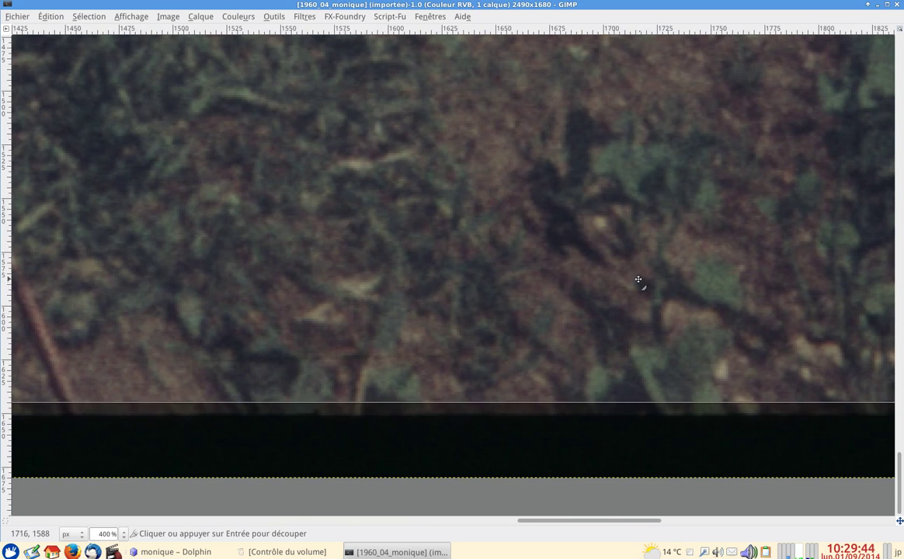
{"action": "scroll", "coordinate": [621, 279], "scroll_direction": "right", "scroll_amount": 3}
{"action": "scroll", "coordinate": [466, 268], "scroll_direction": "right", "scroll_amount": 3}
{"action": "scroll", "coordinate": [228, 293], "scroll_direction": "right", "scroll_amount": 3}
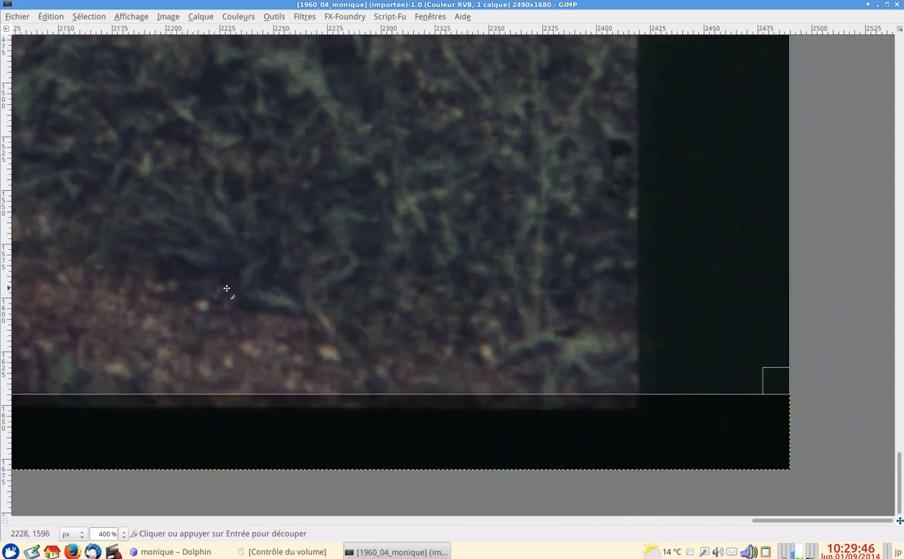
{"action": "scroll", "coordinate": [208, 279], "scroll_direction": "right", "scroll_amount": 1}
{"action": "left_click_drag", "start_coordinate": [634, 261], "coordinate": [458, 259]}
- Lower the top edge slightly more and apply the crop, giving a 2410×1615 image
{"action": "scroll", "coordinate": [467, 260], "scroll_direction": "up", "scroll_amount": 5}
{"action": "scroll", "coordinate": [464, 265], "scroll_direction": "up", "scroll_amount": 5}
{"action": "scroll", "coordinate": [464, 268], "scroll_direction": "up", "scroll_amount": 10}
{"action": "left_click_drag", "start_coordinate": [357, 92], "coordinate": [358, 108]}
{"action": "left_click", "coordinate": [365, 214]}
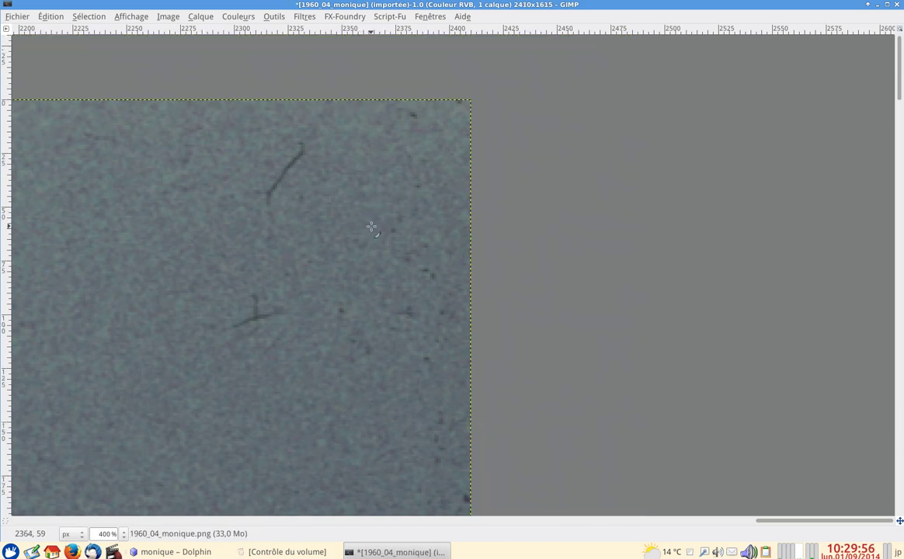
- Zoom out to the whole photo and lock the crop to a fixed 16:9 aspect ratio
{"action": "key", "text": "ctrl+shift+j"}
{"action": "key", "text": "minus"}
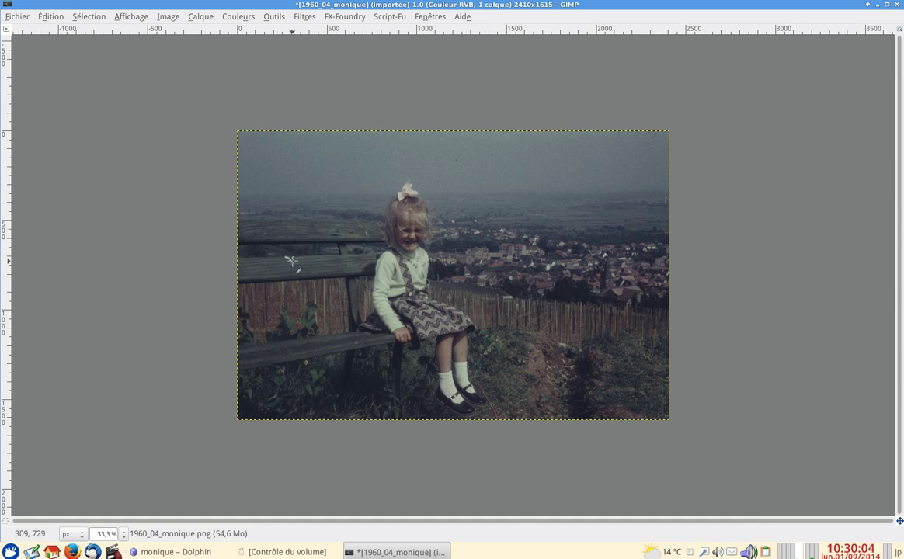
{"action": "key", "text": "Tab"}
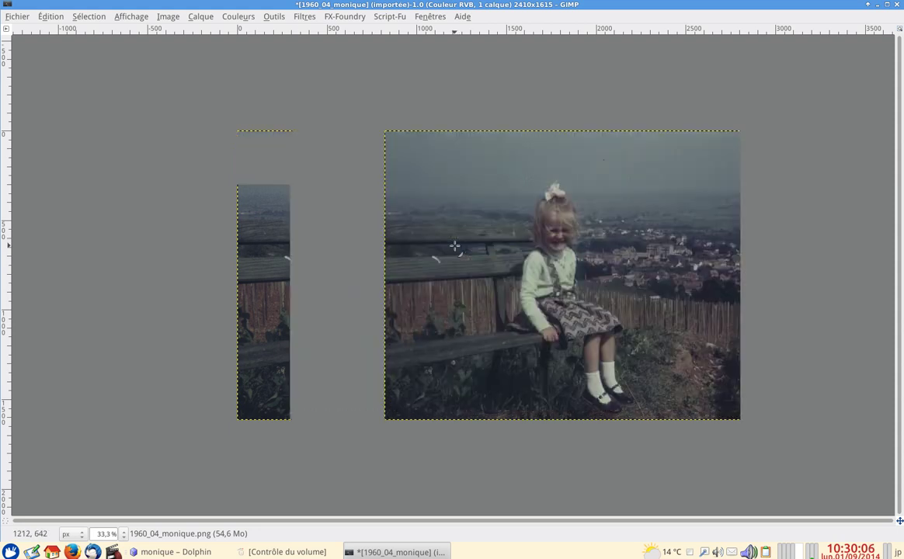
{"action": "left_click", "coordinate": [8, 233]}
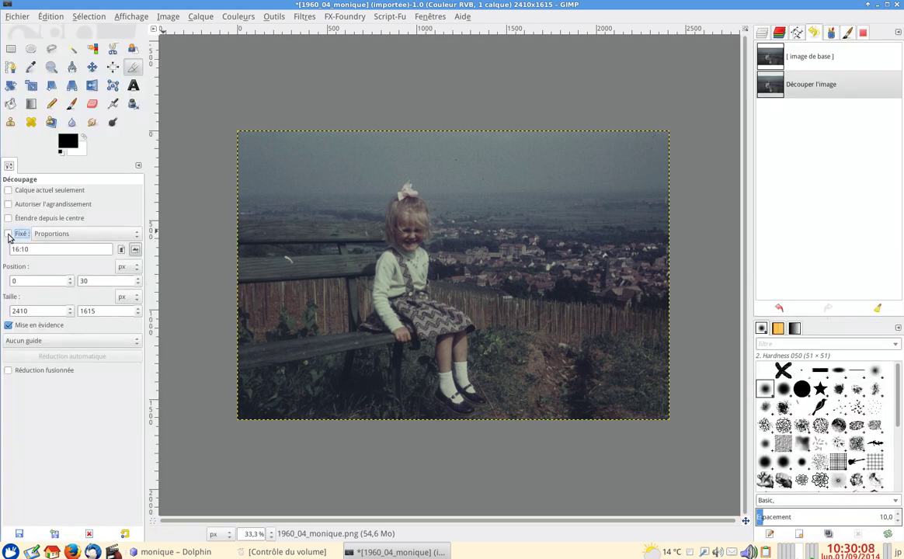
{"action": "left_click_drag", "start_coordinate": [32, 250], "coordinate": [23, 250]}
{"action": "type", "text": "9"}
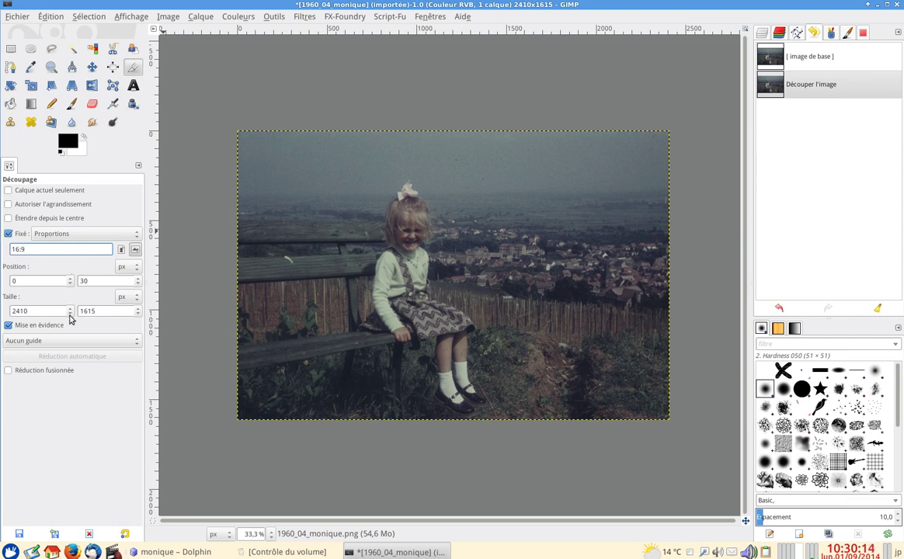
- Apply a trial 16:9 crop to 2410×1356, undo it, and open the export dialog
{"action": "left_click_drag", "start_coordinate": [686, 418], "coordinate": [168, 179]}
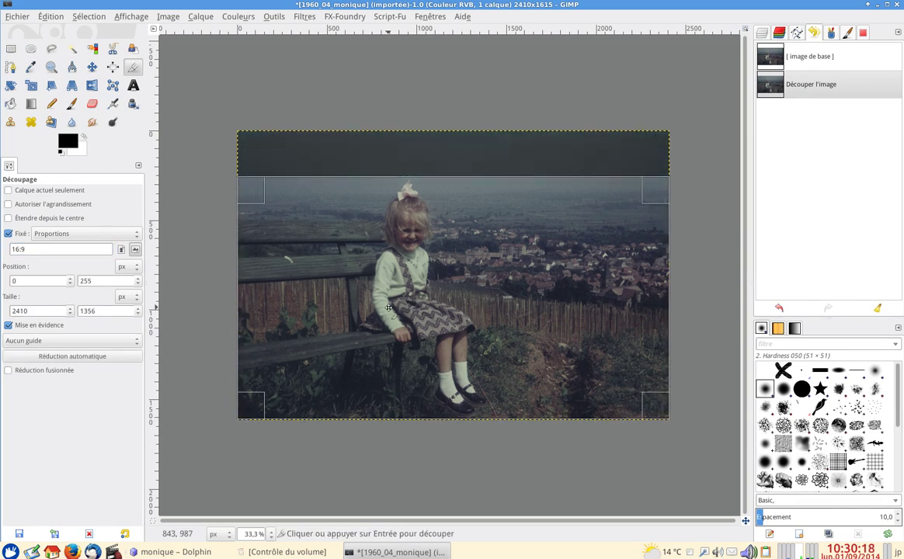
{"action": "mouse_move", "coordinate": [396, 307]}
{"action": "left_mouse_down"}
{"action": "mouse_move", "coordinate": [386, 296]}
{"action": "mouse_move", "coordinate": [386, 306]}
{"action": "left_mouse_up"}
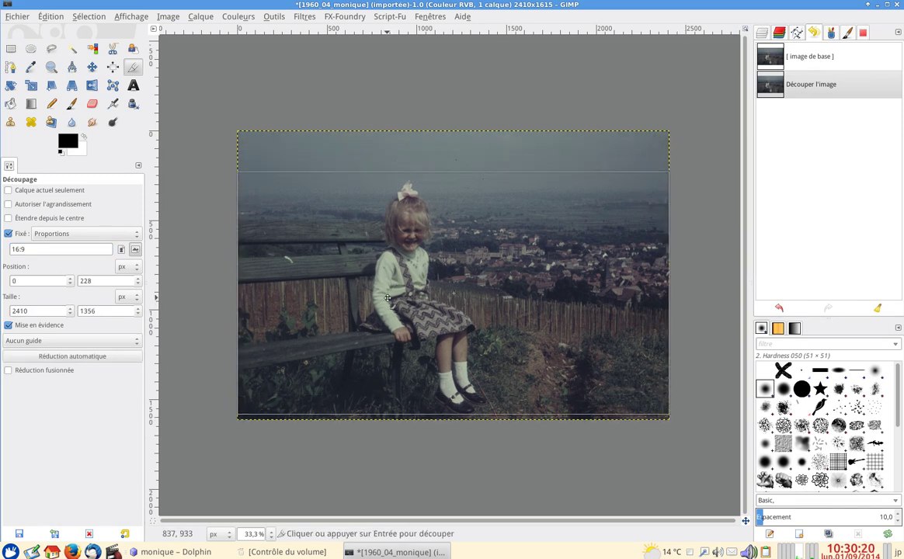
{"action": "key", "text": "Return"}
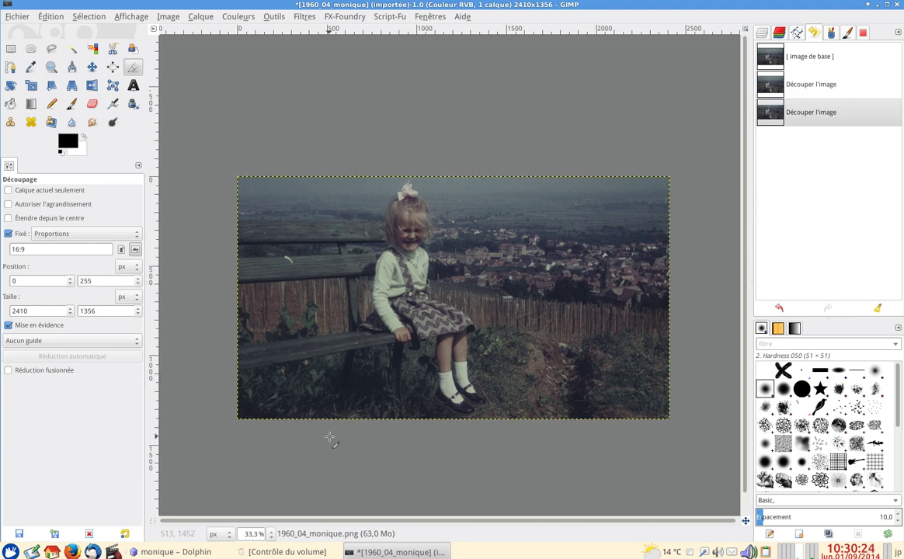
{"action": "key", "text": "ctrl+z"}
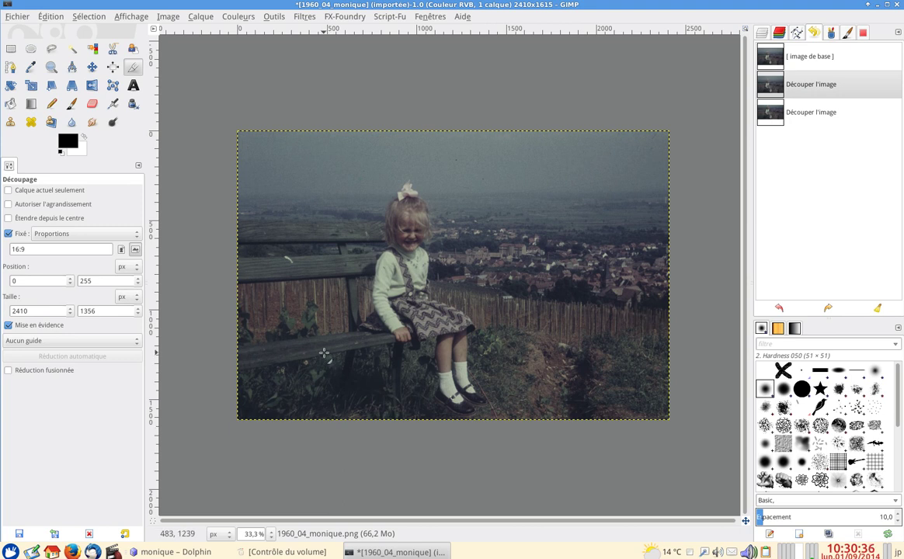
{"action": "key", "text": "shift+ctrl+e"}
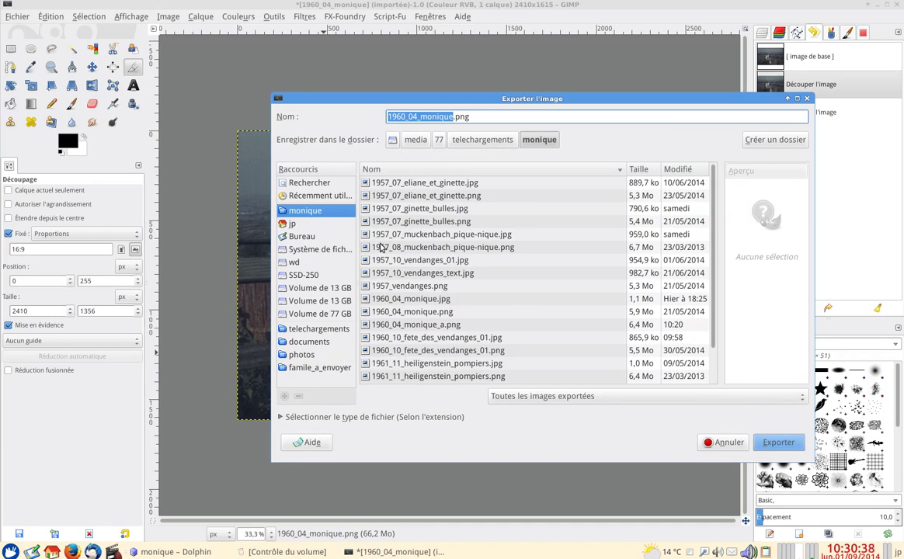
- Export the photo as 1960_04_monique_01.png, accepting the PNG options with compression 9
{"action": "left_click", "coordinate": [454, 116]}
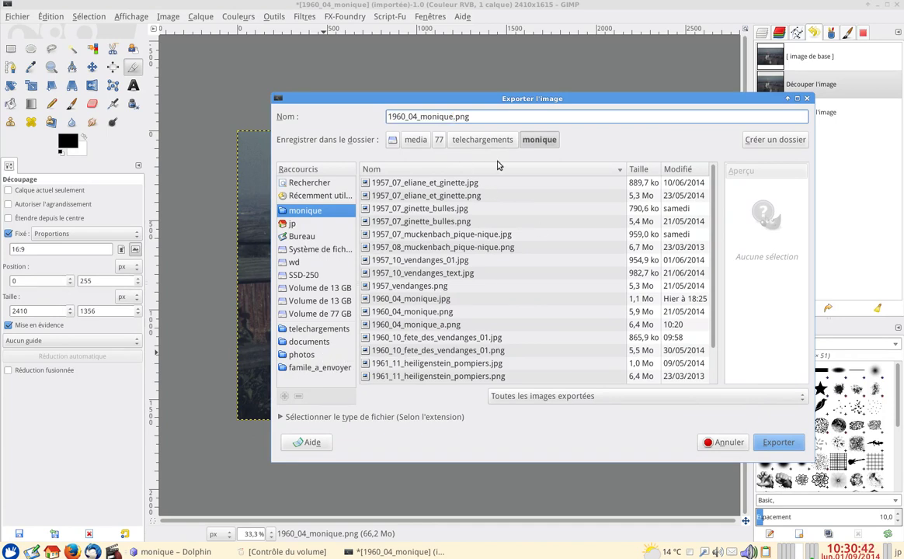
{"action": "type", "text": "_0"}
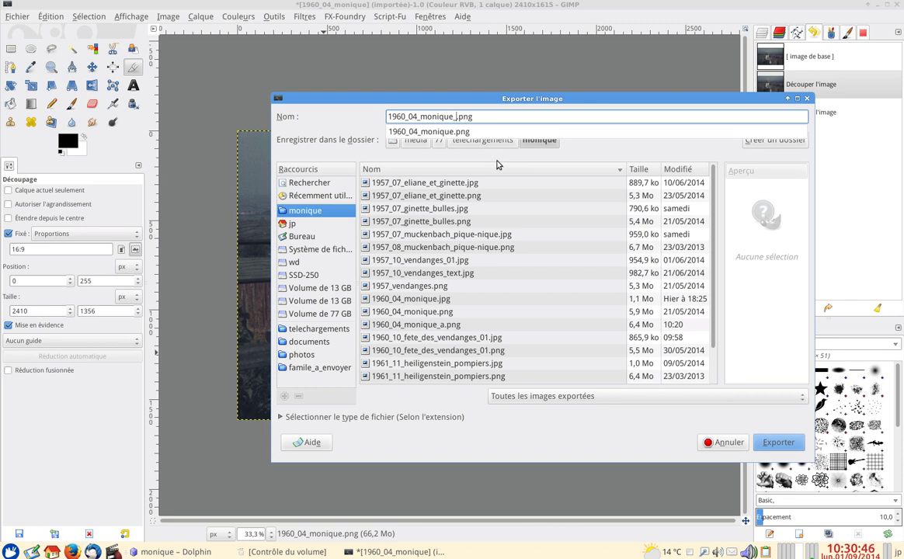
{"action": "type", "text": "1"}
{"action": "left_click", "coordinate": [774, 443]}
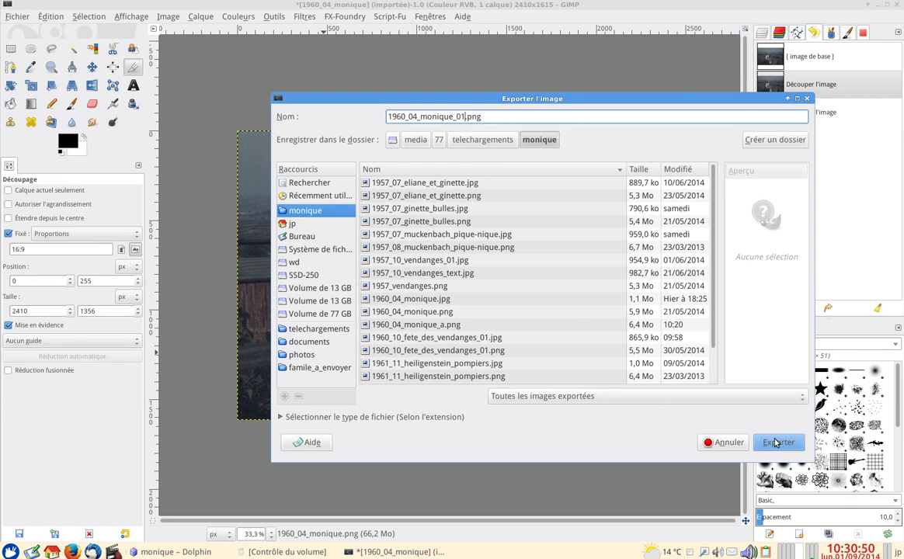
{"action": "left_click", "coordinate": [775, 442]}
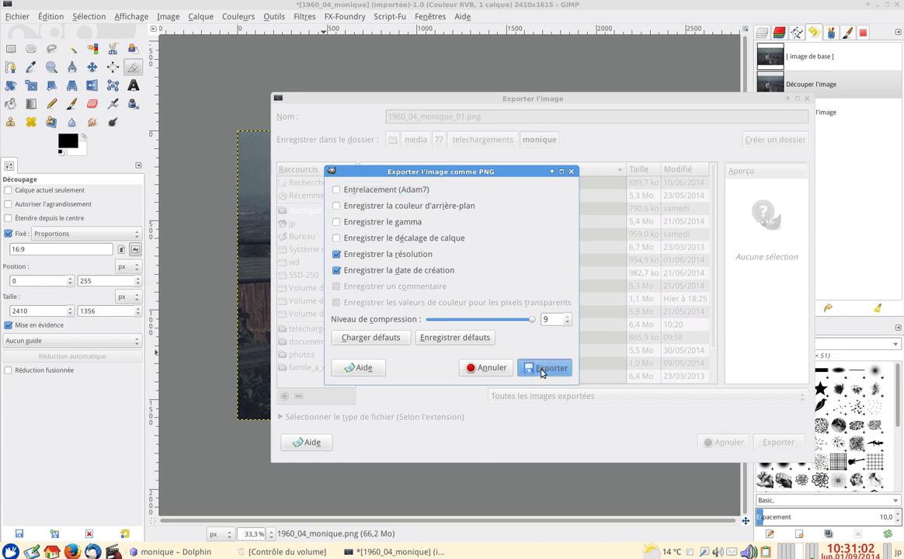
{"action": "left_click", "coordinate": [542, 369]}
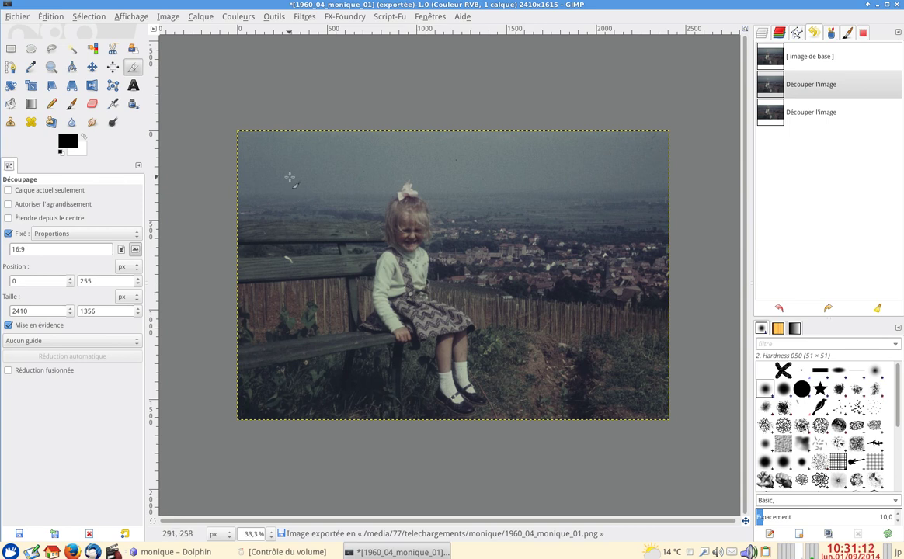
- Apply automatic white balance to the photo from the Colours > Auto menu
{"action": "left_click", "coordinate": [238, 16]}
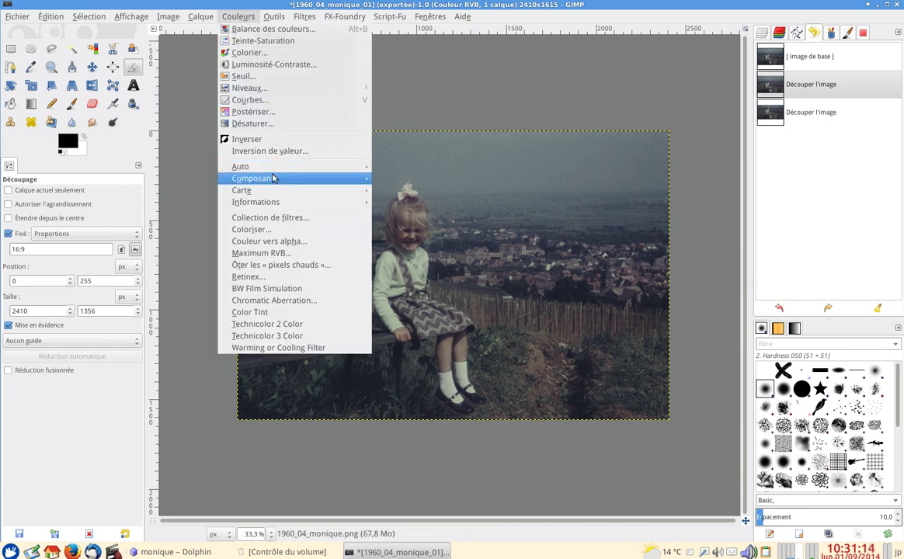
{"action": "mouse_move", "coordinate": [296, 166]}
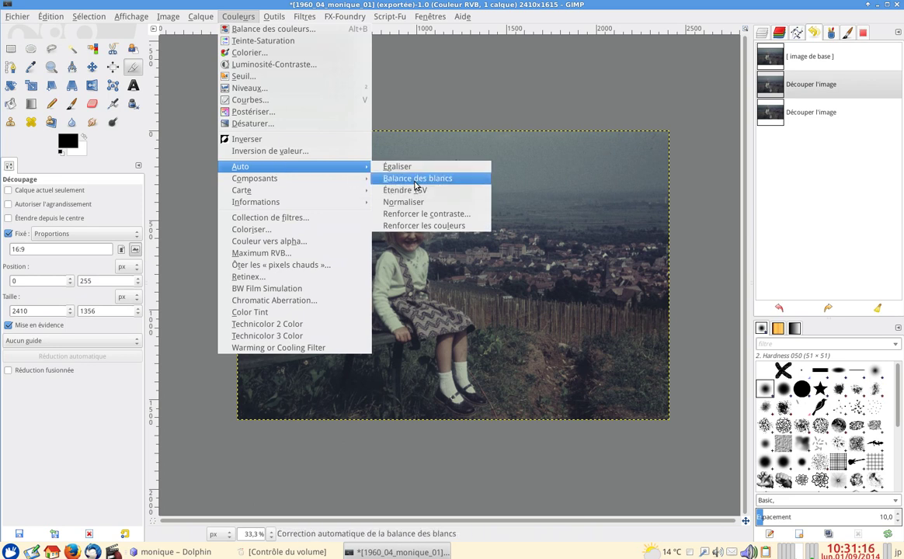
{"action": "left_click", "coordinate": [417, 179]}
{"action": "key", "text": "plus"}
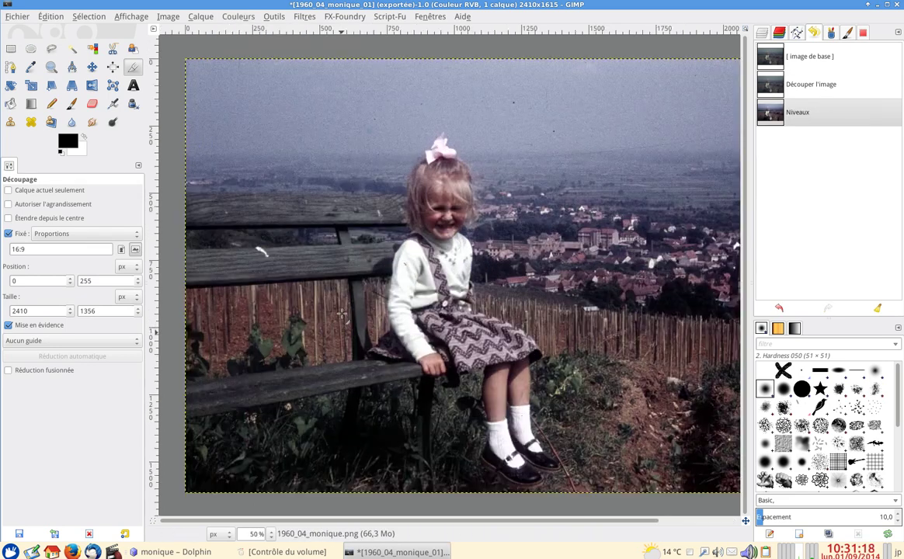
{"action": "key", "text": "minus"}
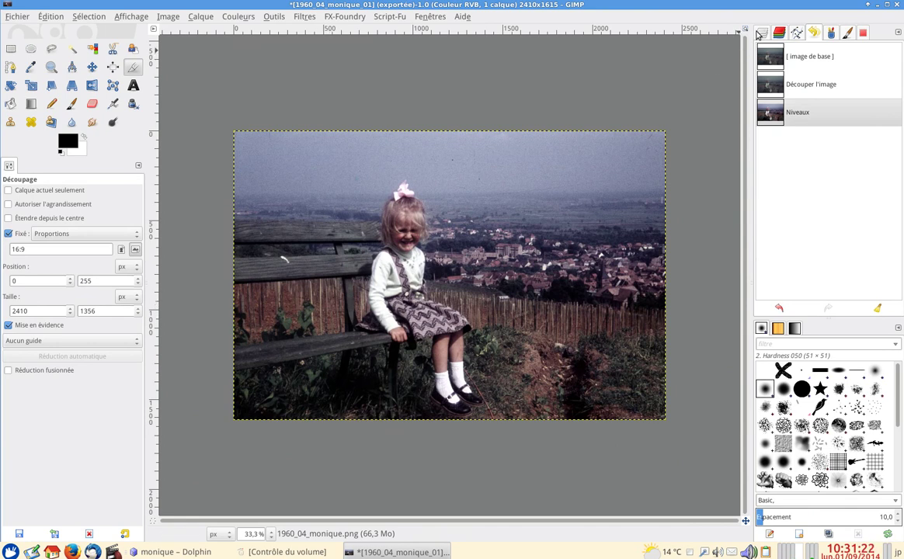
- Drag the white-balanced layer into a new image, then undo the white balance on the original
{"action": "left_click", "coordinate": [760, 34]}
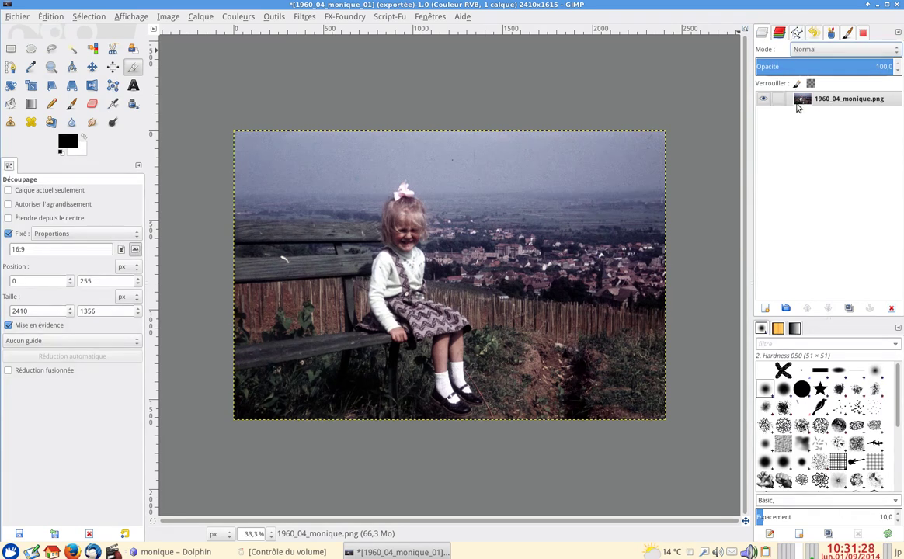
{"action": "mouse_move", "coordinate": [802, 101]}
{"action": "left_mouse_down"}
{"action": "mouse_move", "coordinate": [182, 127]}
{"action": "mouse_move", "coordinate": [68, 96]}
{"action": "left_mouse_up"}
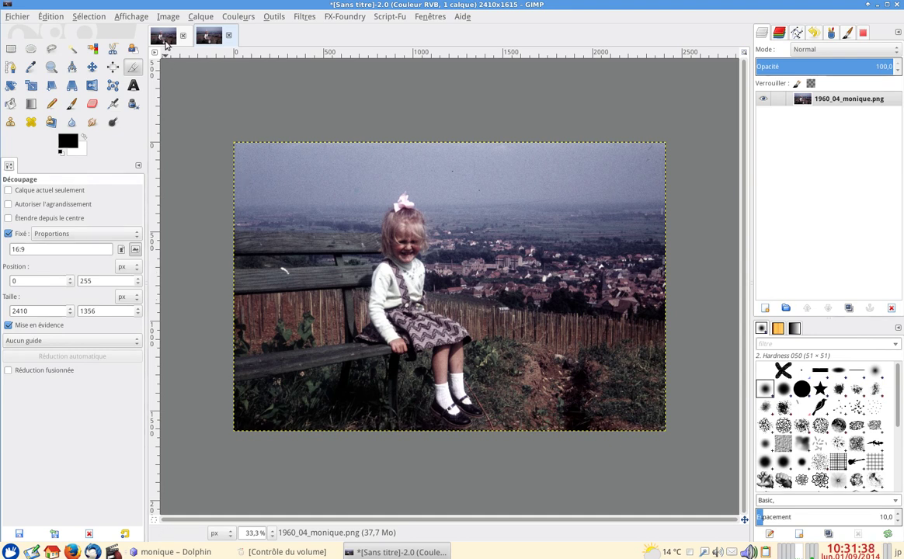
{"action": "left_click", "coordinate": [164, 38]}
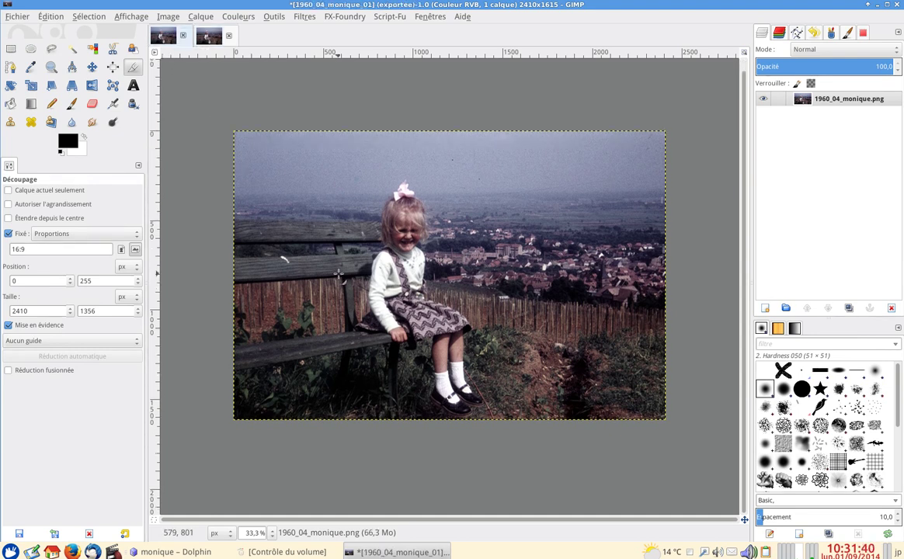
{"action": "key", "text": "ctrl+z"}
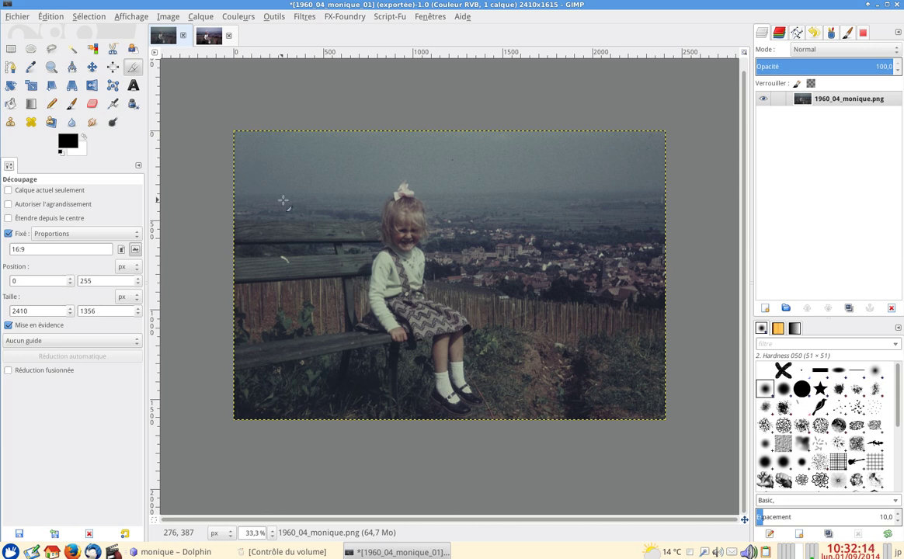
- In Levels, try moving the black and white points and the histogram scale, then reset to defaults
{"action": "left_click", "coordinate": [237, 18]}
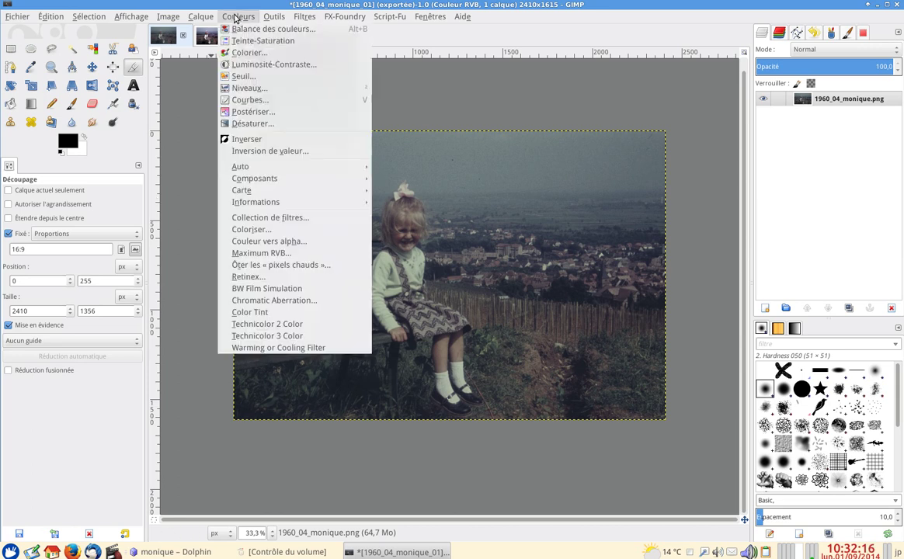
{"action": "left_click", "coordinate": [264, 90]}
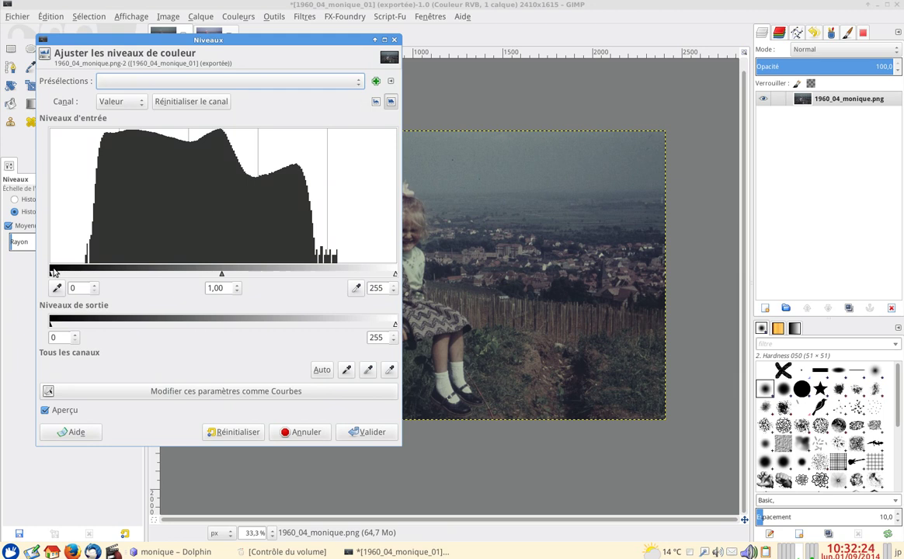
{"action": "left_click_drag", "start_coordinate": [51, 276], "coordinate": [87, 276]}
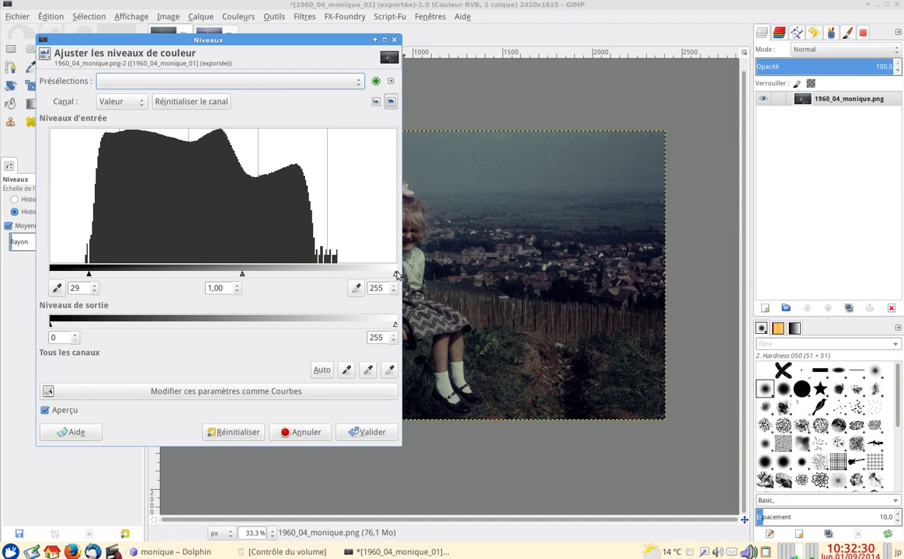
{"action": "left_click_drag", "start_coordinate": [392, 271], "coordinate": [316, 271]}
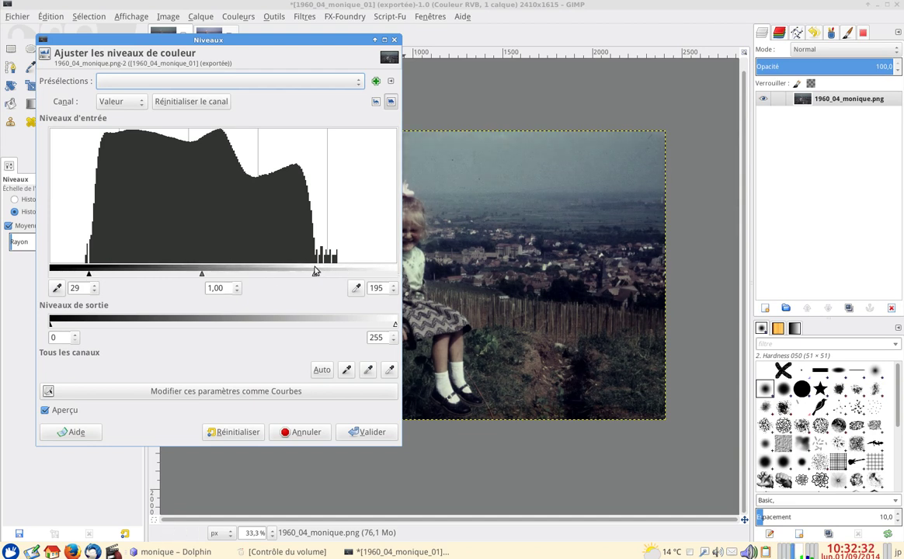
{"action": "left_click", "coordinate": [375, 102]}
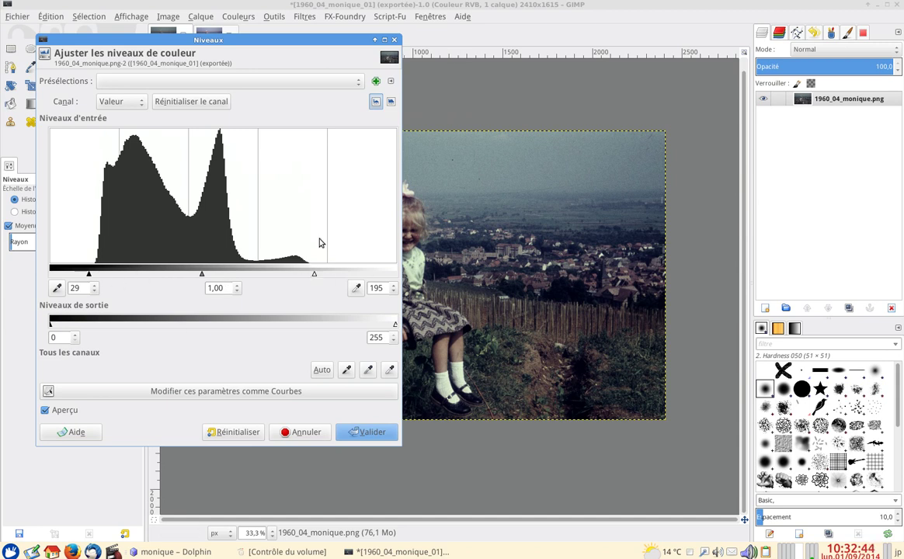
{"action": "left_click", "coordinate": [391, 103]}
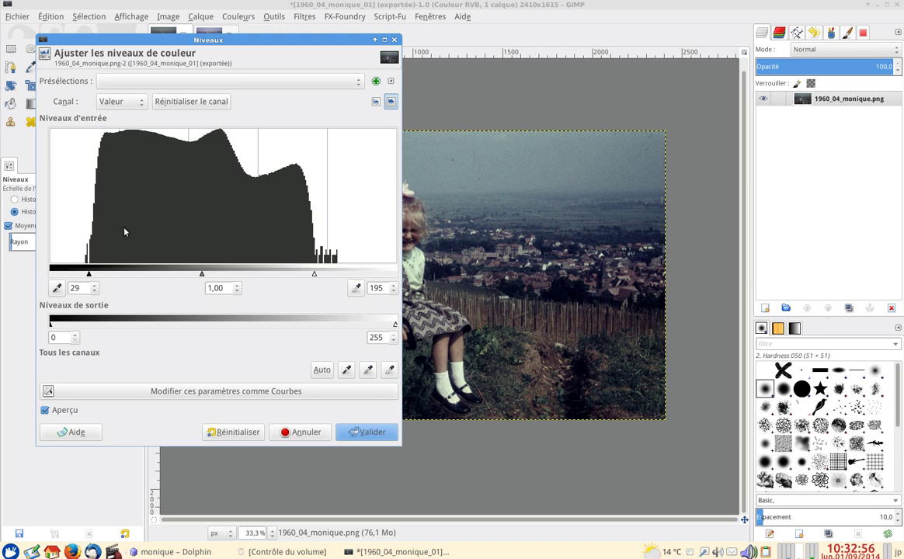
{"action": "left_click", "coordinate": [233, 434]}
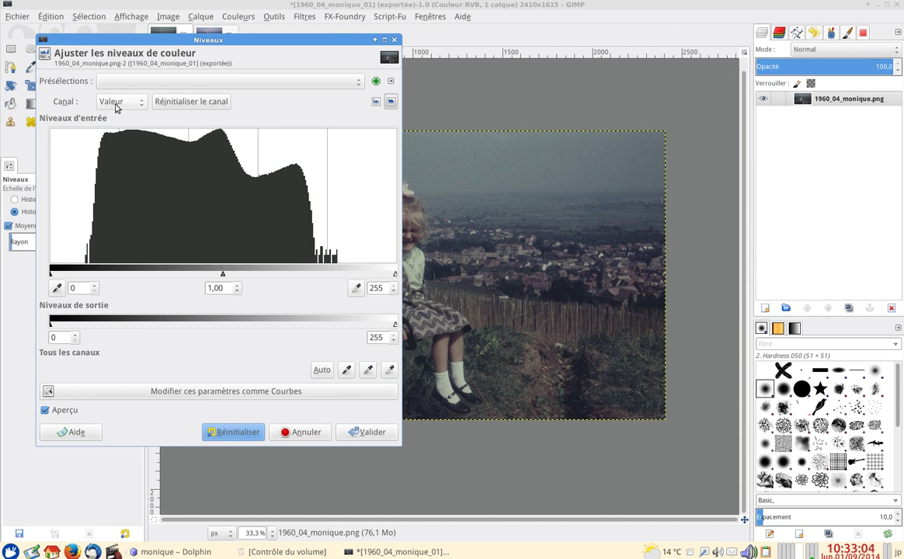
- Pull in the black and white input points for the red, green and blue channels, then apply
{"action": "scroll", "coordinate": [115, 104], "scroll_direction": "down", "scroll_amount": 1}
{"action": "left_click_drag", "start_coordinate": [62, 269], "coordinate": [70, 272]}
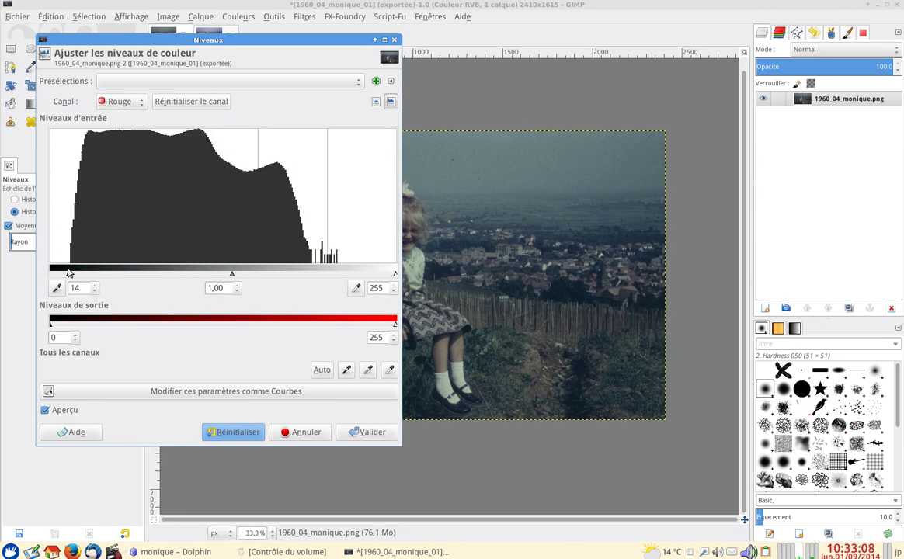
{"action": "left_click_drag", "start_coordinate": [395, 274], "coordinate": [311, 271]}
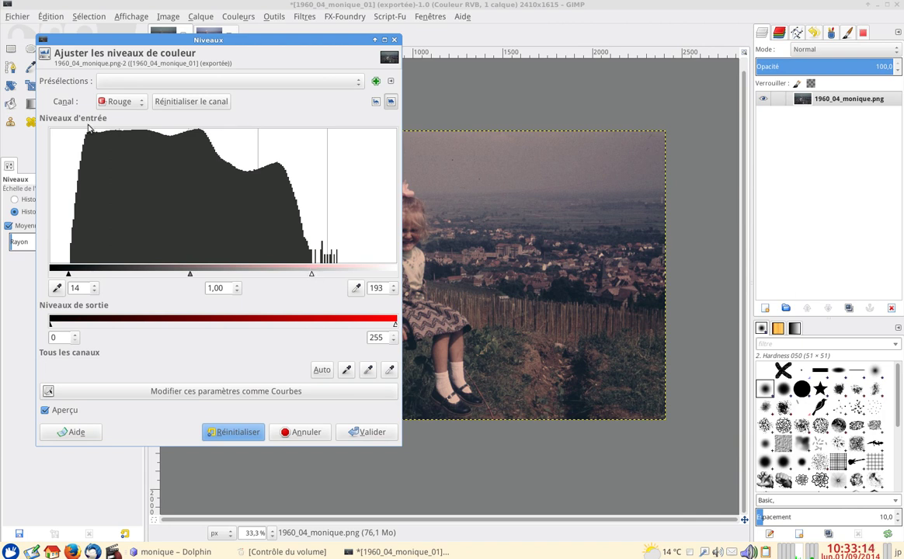
{"action": "scroll", "coordinate": [121, 103], "scroll_direction": "down", "scroll_amount": 1}
{"action": "left_click_drag", "start_coordinate": [50, 271], "coordinate": [78, 270]}
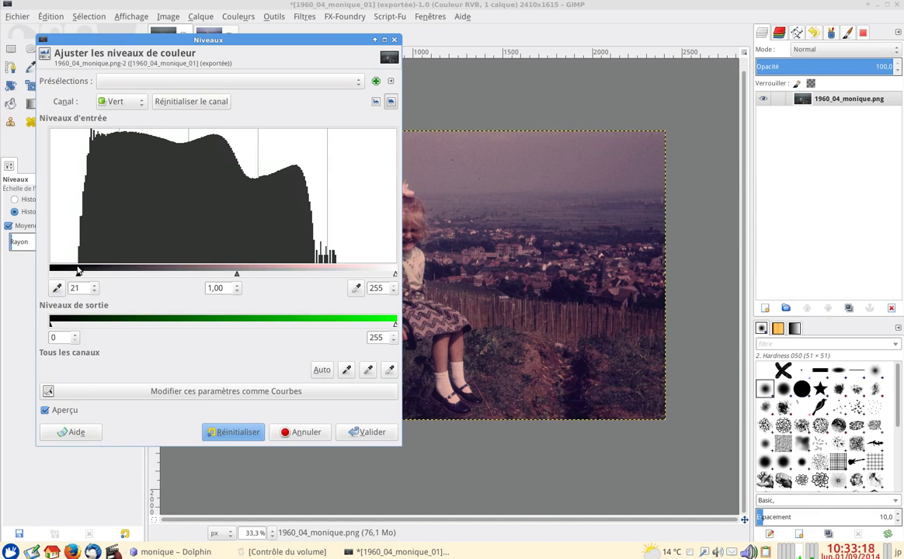
{"action": "left_click_drag", "start_coordinate": [394, 272], "coordinate": [314, 273]}
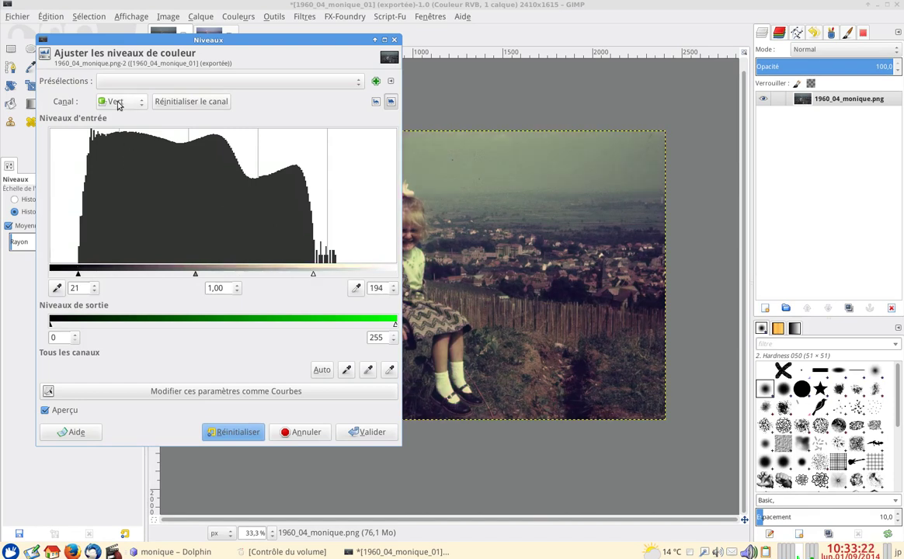
{"action": "scroll", "coordinate": [118, 104], "scroll_direction": "down", "scroll_amount": 1}
{"action": "left_click_drag", "start_coordinate": [73, 272], "coordinate": [86, 273]}
{"action": "left_click_drag", "start_coordinate": [378, 272], "coordinate": [290, 272]}
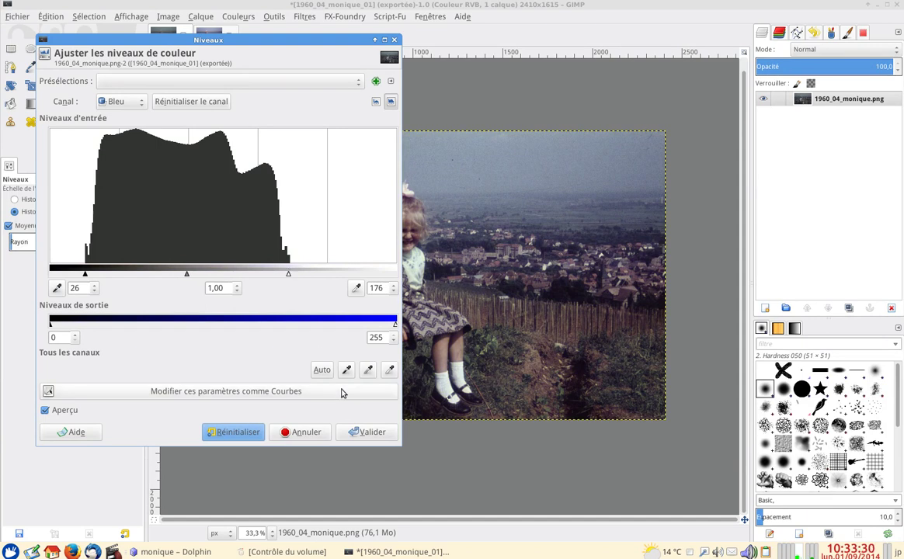
{"action": "left_click", "coordinate": [356, 432]}
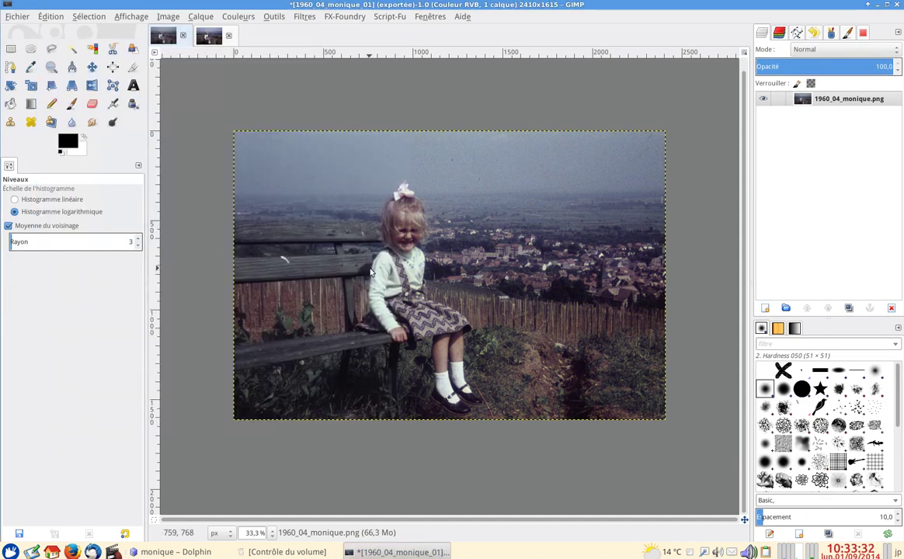
- Bend the blue curve down in the shadows and up in the midtones, then apply it
{"action": "scroll", "coordinate": [369, 275], "scroll_direction": "up", "scroll_amount": 1, "text": "ctrl"}
{"action": "scroll", "coordinate": [369, 275], "scroll_direction": "down", "scroll_amount": 1, "text": "ctrl"}
{"action": "left_click", "coordinate": [238, 16]}
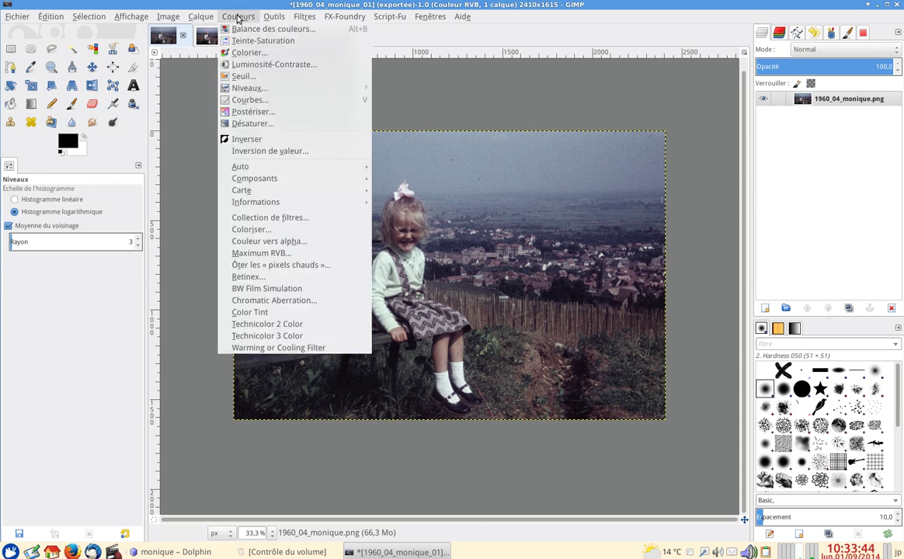
{"action": "left_click", "coordinate": [247, 100]}
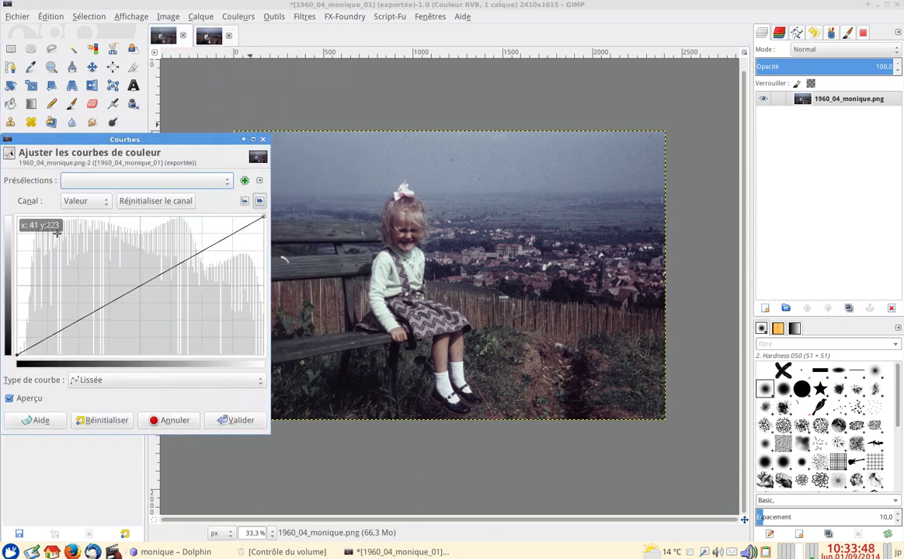
{"action": "scroll", "coordinate": [87, 202], "scroll_direction": "down", "scroll_amount": 3}
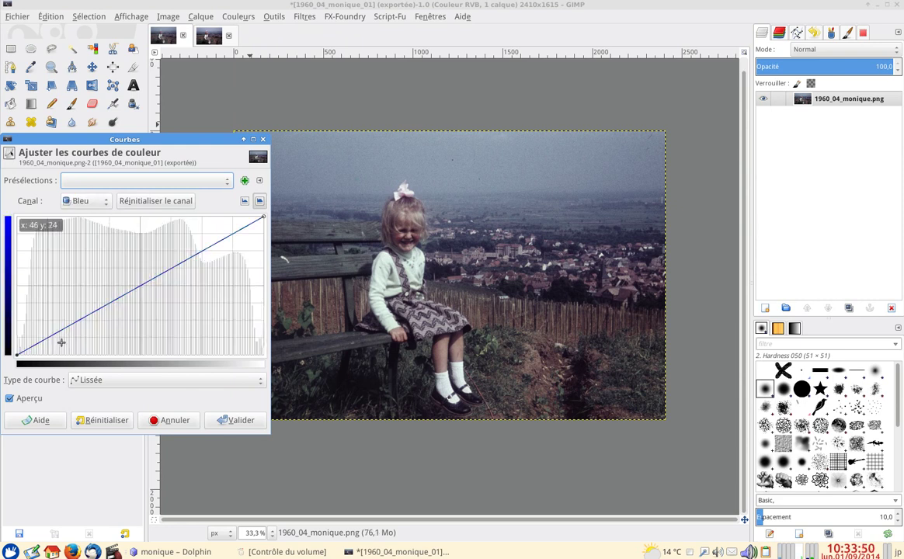
{"action": "left_click_drag", "start_coordinate": [45, 340], "coordinate": [51, 347]}
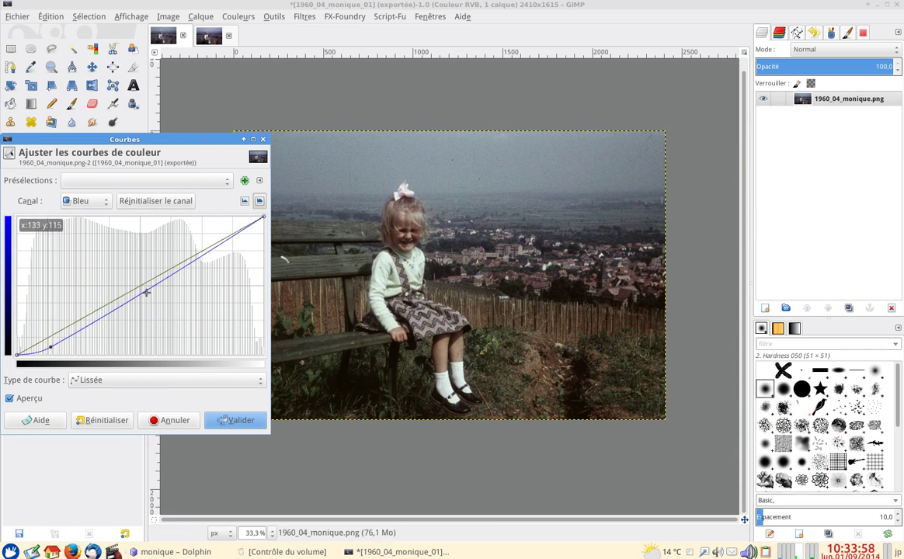
{"action": "left_click_drag", "start_coordinate": [153, 285], "coordinate": [158, 267]}
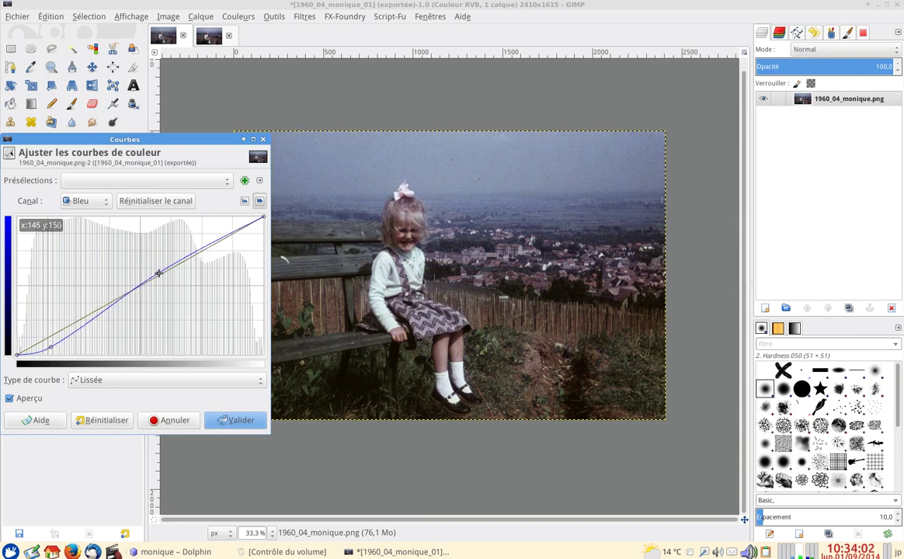
{"action": "left_click_drag", "start_coordinate": [157, 267], "coordinate": [162, 270]}
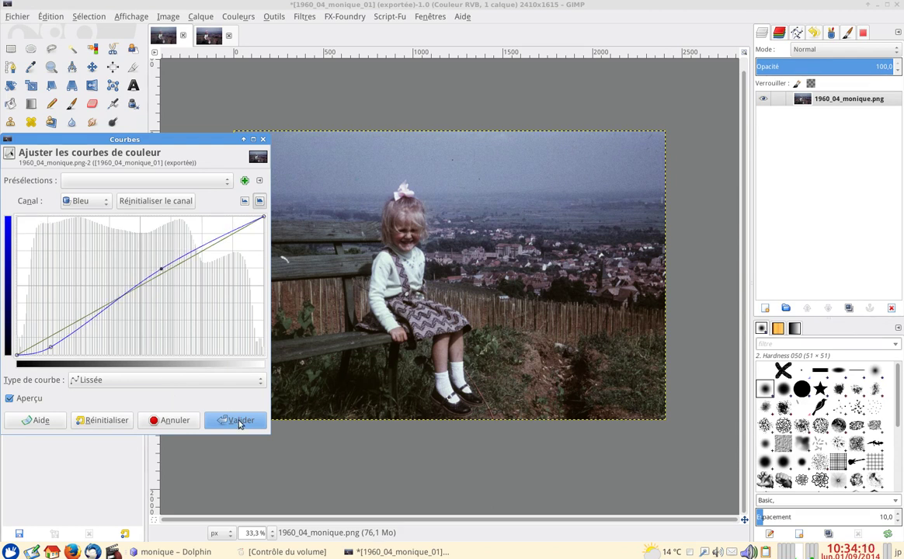
{"action": "left_click", "coordinate": [238, 423]}
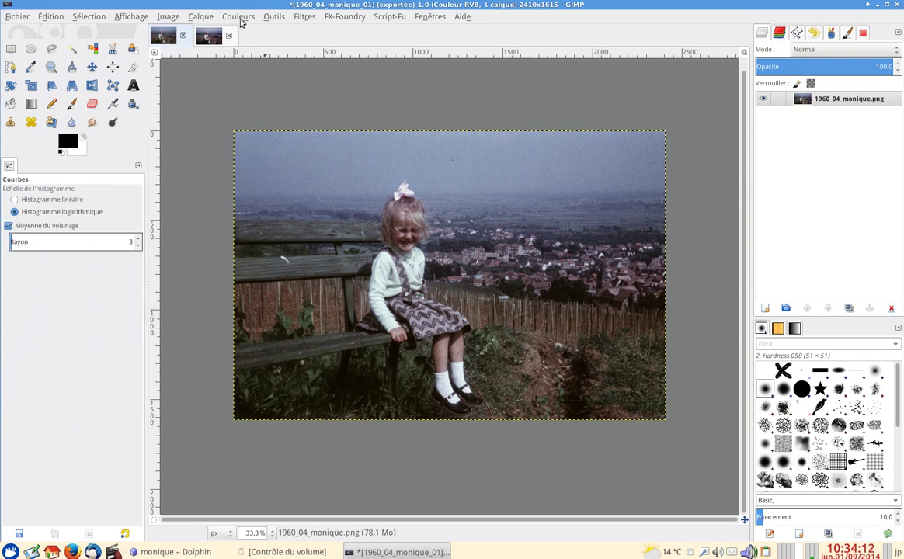
- Apply a colour balance correction with Preserve luminosity unchecked
{"action": "left_click", "coordinate": [239, 16]}
{"action": "left_click", "coordinate": [225, 29]}
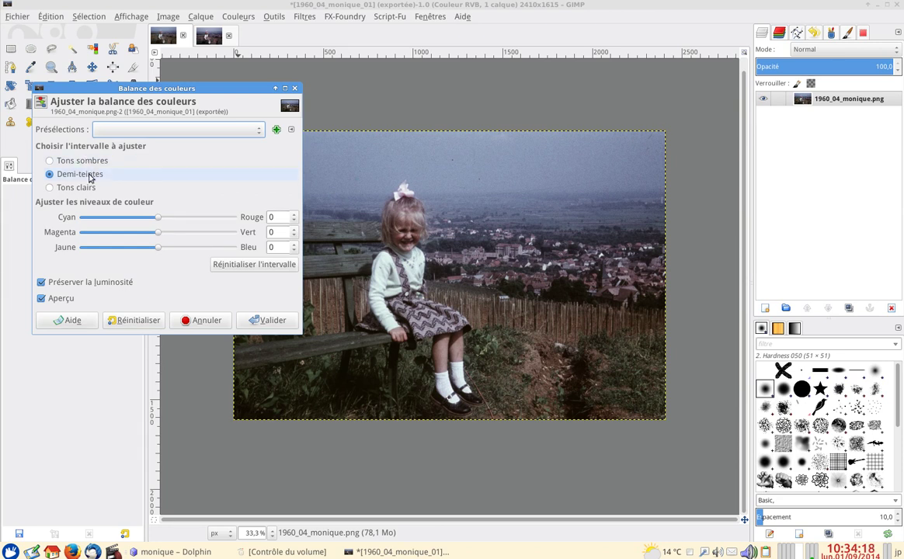
{"action": "left_click", "coordinate": [70, 284]}
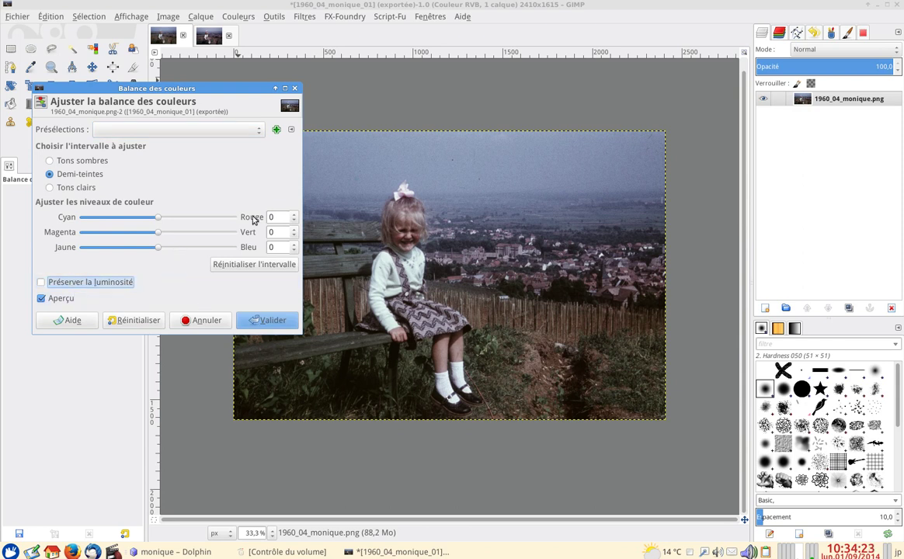
{"action": "scroll", "coordinate": [169, 224], "scroll_direction": "down", "scroll_amount": 4}
{"action": "scroll", "coordinate": [169, 224], "scroll_direction": "up", "scroll_amount": 2}
{"action": "scroll", "coordinate": [168, 223], "scroll_direction": "up", "scroll_amount": 2}
{"action": "left_click", "coordinate": [269, 320]}
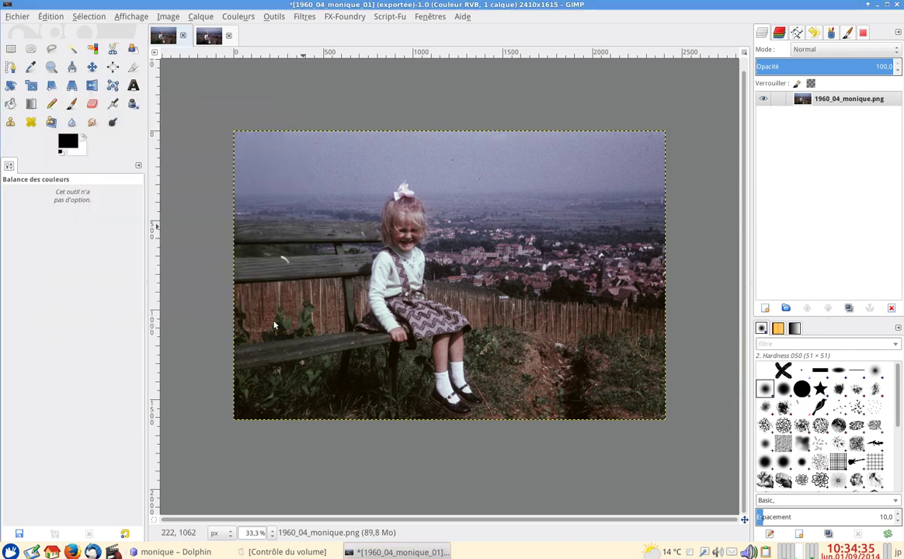
- Apply a highlights colour balance with Yellow/Blue raised to 20, luminosity not preserved
{"action": "left_click", "coordinate": [303, 181]}
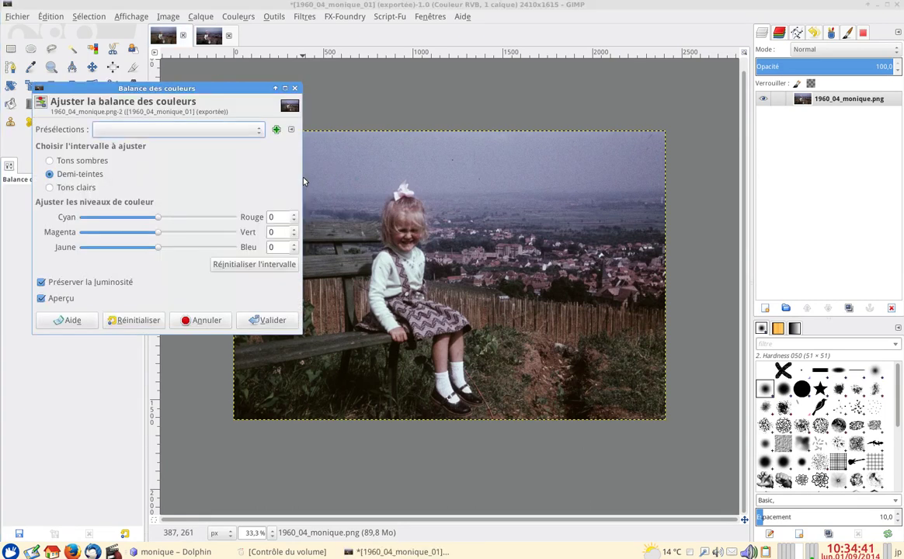
{"action": "left_click_drag", "start_coordinate": [207, 94], "coordinate": [226, 103]}
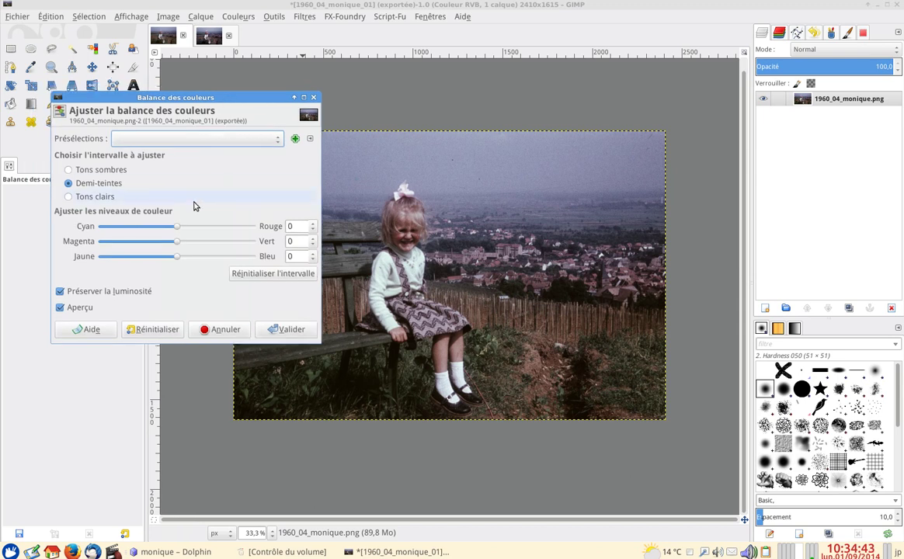
{"action": "left_click", "coordinate": [90, 197]}
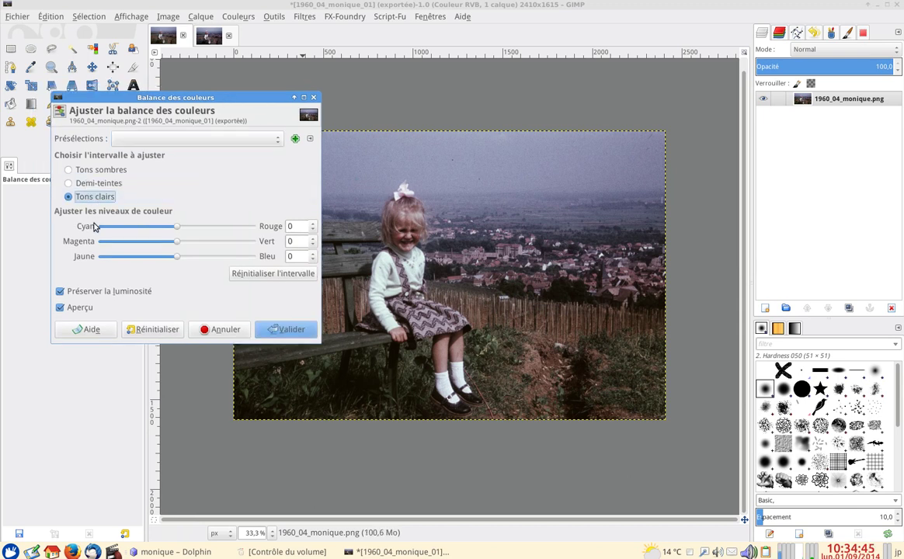
{"action": "left_click", "coordinate": [90, 294]}
{"action": "scroll", "coordinate": [181, 259], "scroll_direction": "up", "scroll_amount": 2}
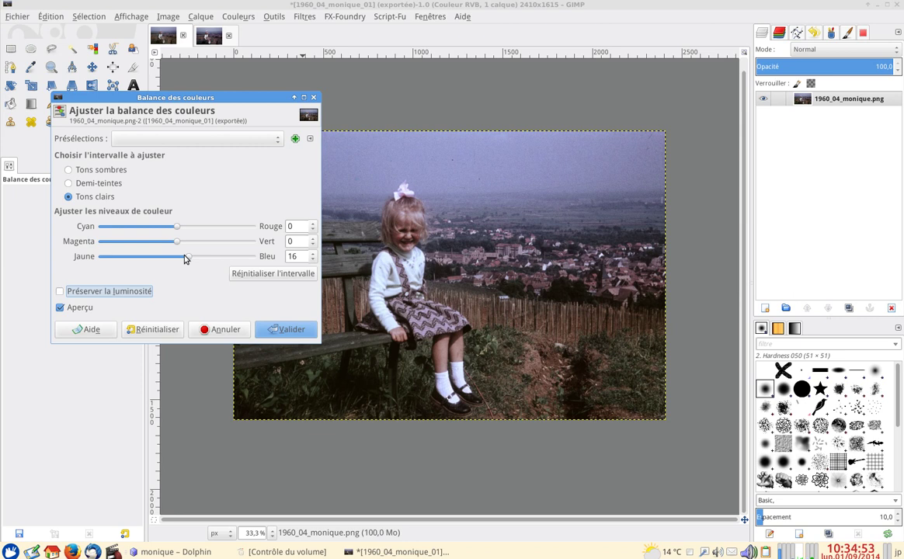
{"action": "scroll", "coordinate": [186, 259], "scroll_direction": "up", "scroll_amount": 1}
{"action": "left_click", "coordinate": [279, 330]}
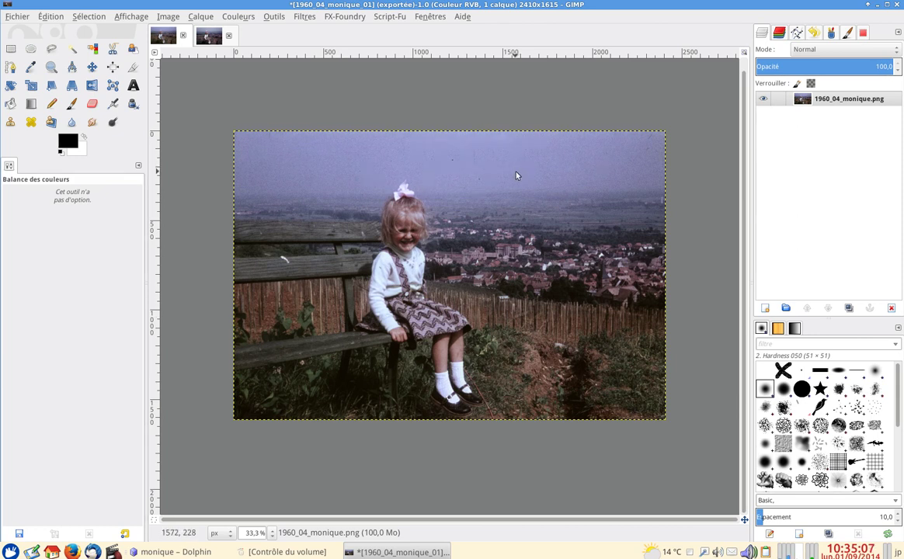
- Hide the side panels and apply a value curve bent upward to brighten the midtones
{"action": "key", "text": "ctrl+z"}
{"action": "key", "text": "Tab"}
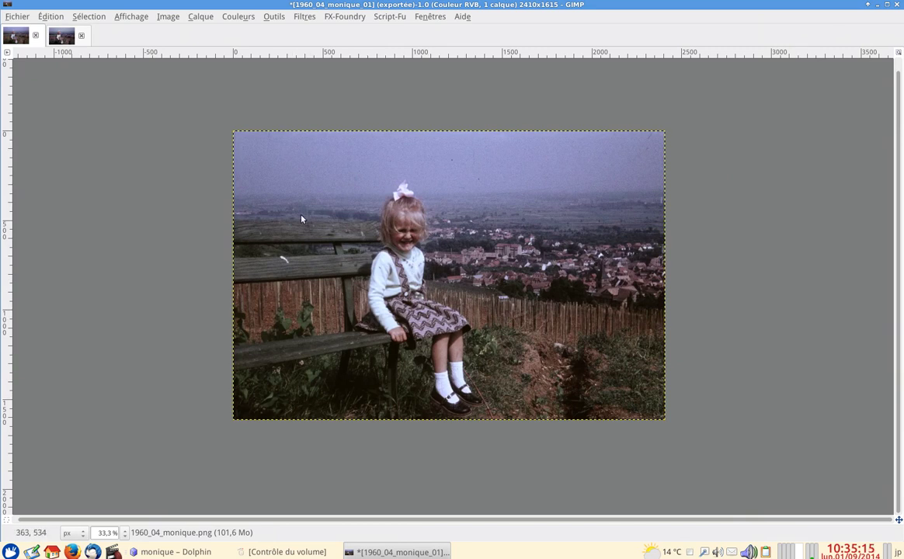
{"action": "left_click", "coordinate": [243, 19]}
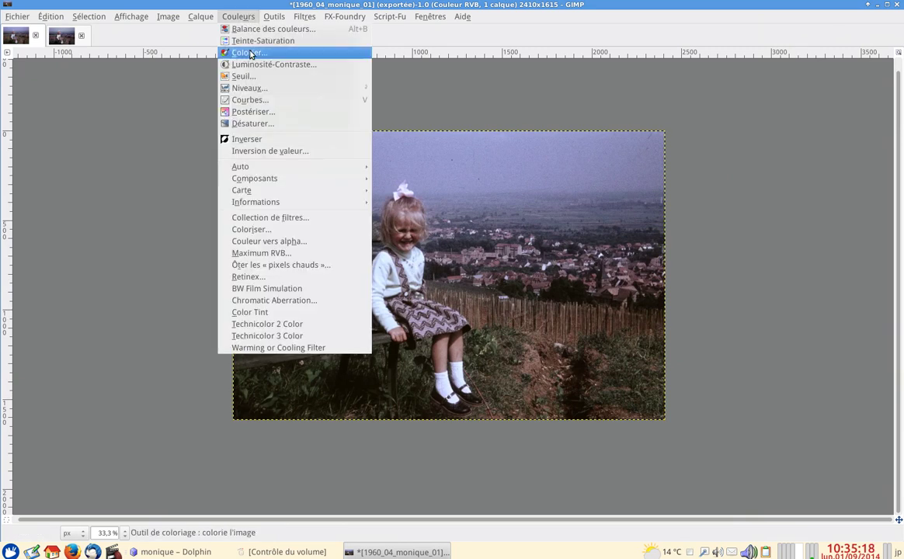
{"action": "left_click", "coordinate": [268, 99]}
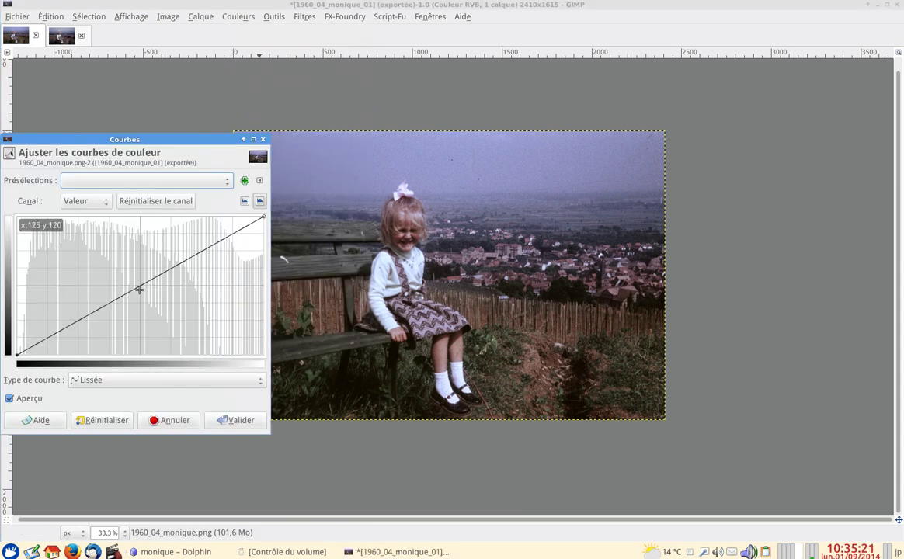
{"action": "mouse_move", "coordinate": [139, 289]}
{"action": "left_mouse_down"}
{"action": "mouse_move", "coordinate": [147, 261]}
{"action": "mouse_move", "coordinate": [181, 248]}
{"action": "left_mouse_up"}
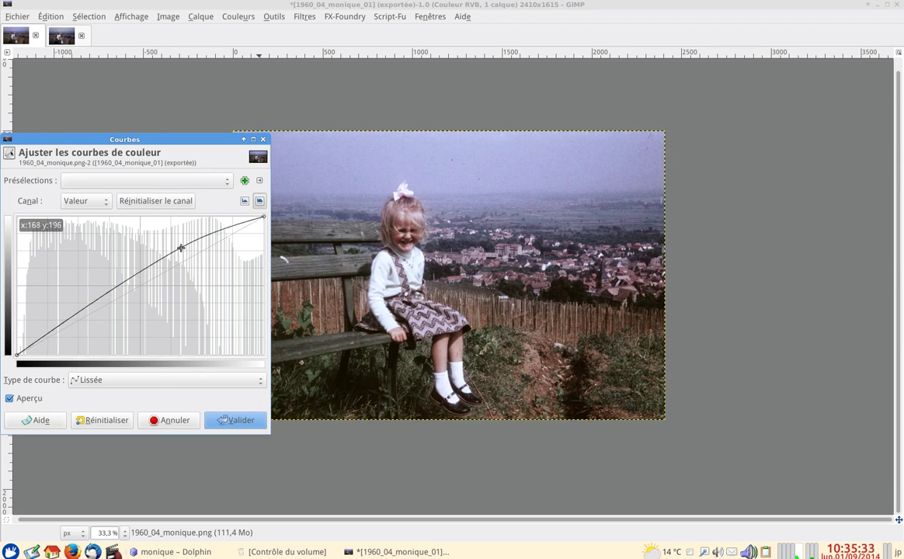
{"action": "left_click", "coordinate": [247, 420]}
- Compare the photo before and after the curve with undo/redo, keeping the curve applied
{"action": "scroll", "coordinate": [261, 371], "scroll_direction": "up", "scroll_amount": 1}
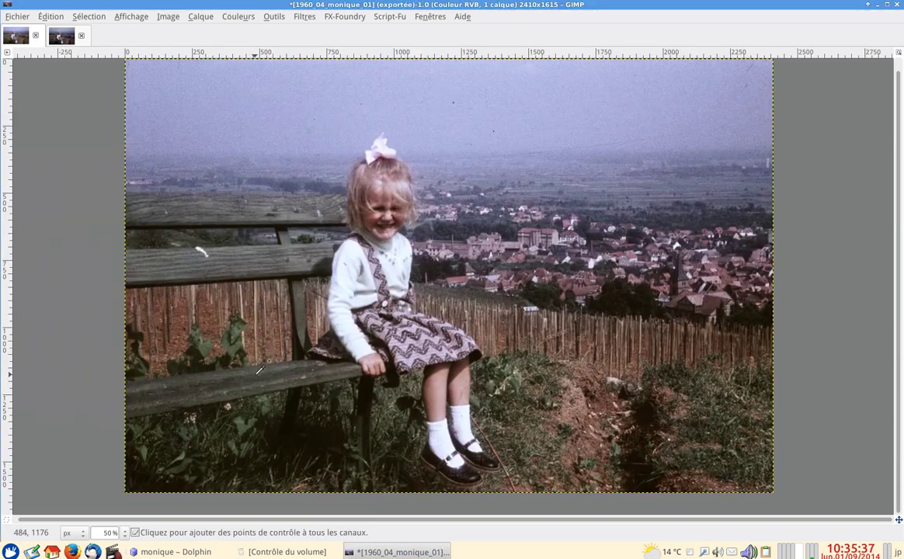
{"action": "key", "text": "ctrl+z"}
{"action": "key", "text": "ctrl+y"}
{"action": "key", "text": "ctrl+z"}
{"action": "key", "text": "ctrl+y"}
{"action": "key", "text": "ctrl+z"}
{"action": "key", "text": "ctrl+y"}
{"action": "scroll", "coordinate": [253, 357], "scroll_direction": "down", "scroll_amount": 1}
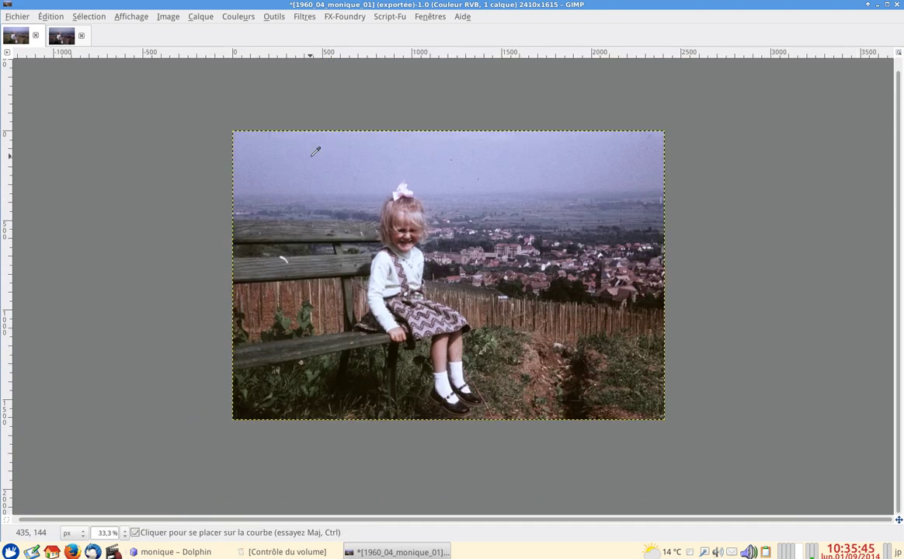
- Raise the Levels midtone gamma to about 1.10, then re-export to 1960_04_monique_01.png
{"action": "left_click", "coordinate": [233, 16]}
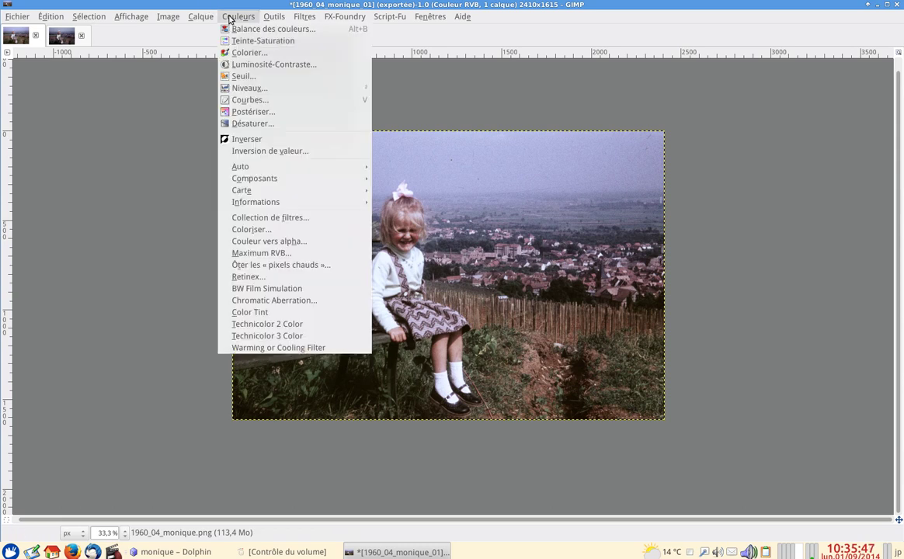
{"action": "left_click", "coordinate": [249, 88]}
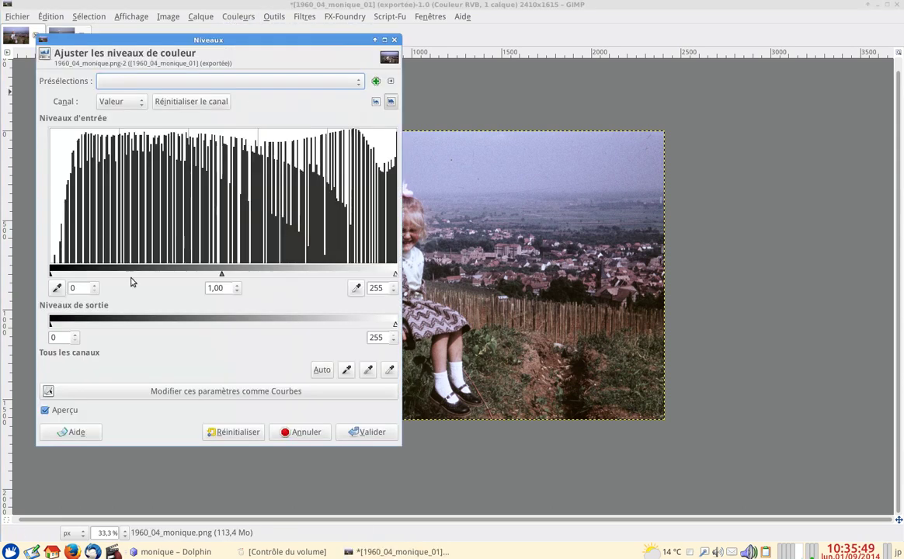
{"action": "left_click", "coordinate": [225, 287]}
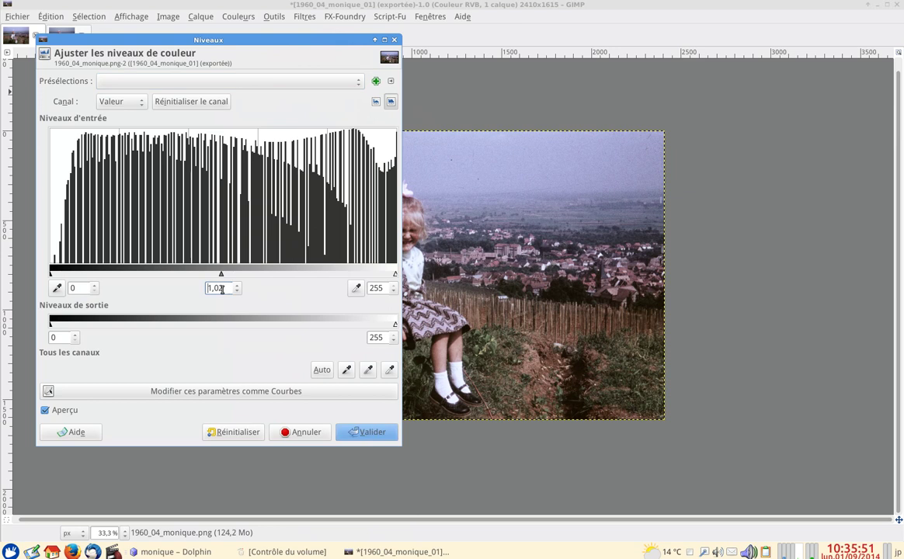
{"action": "scroll", "coordinate": [222, 289], "scroll_direction": "up", "scroll_amount": 6}
{"action": "scroll", "coordinate": [222, 291], "scroll_direction": "down", "scroll_amount": 6}
{"action": "scroll", "coordinate": [221, 290], "scroll_direction": "up", "scroll_amount": 2}
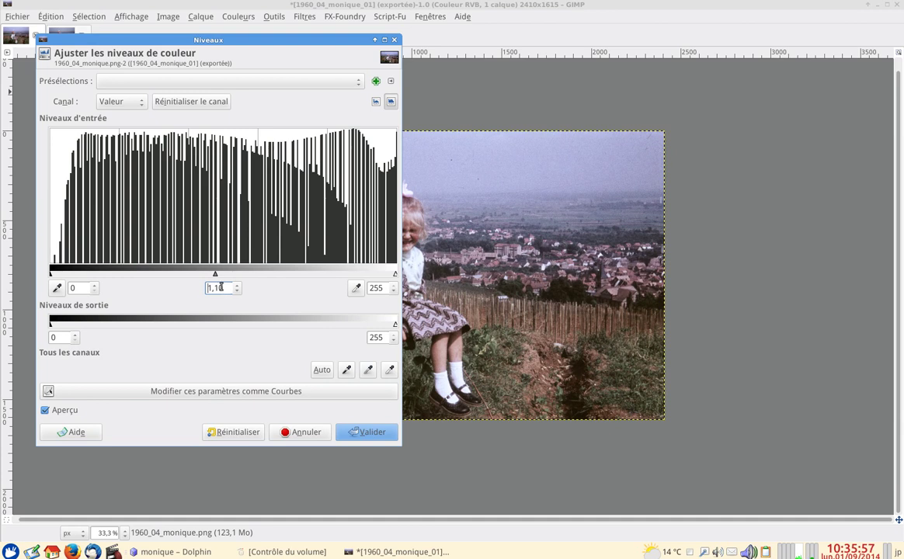
{"action": "key", "text": "Return"}
{"action": "key", "text": "plus"}
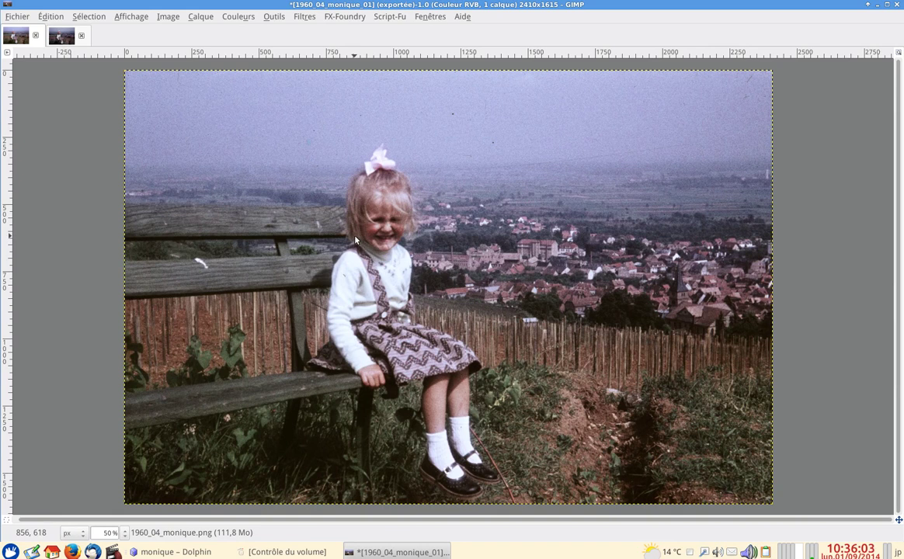
{"action": "key", "text": "ctrl+e"}
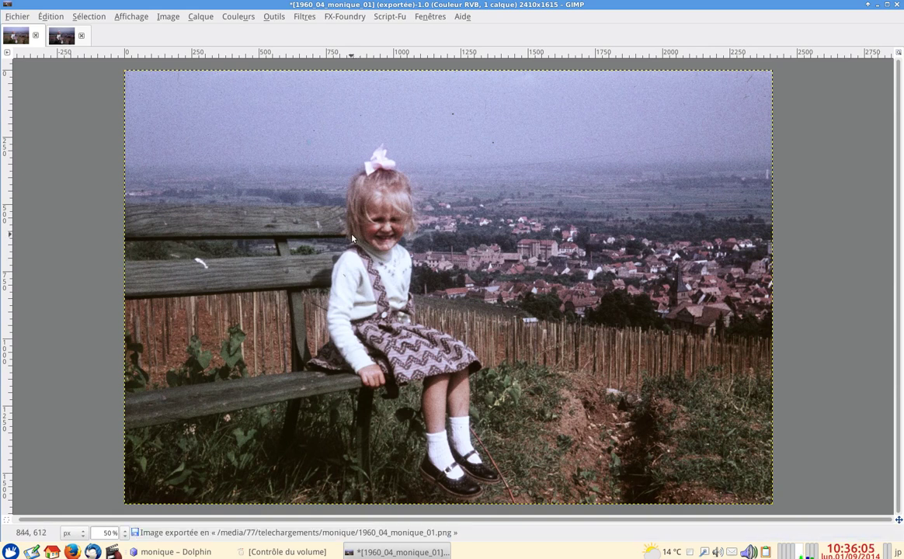
- Zoom in on the dust-speckled sky above the girl's head and pick the Heal tool
{"action": "key", "text": "plus"}
{"action": "key", "text": "plus"}
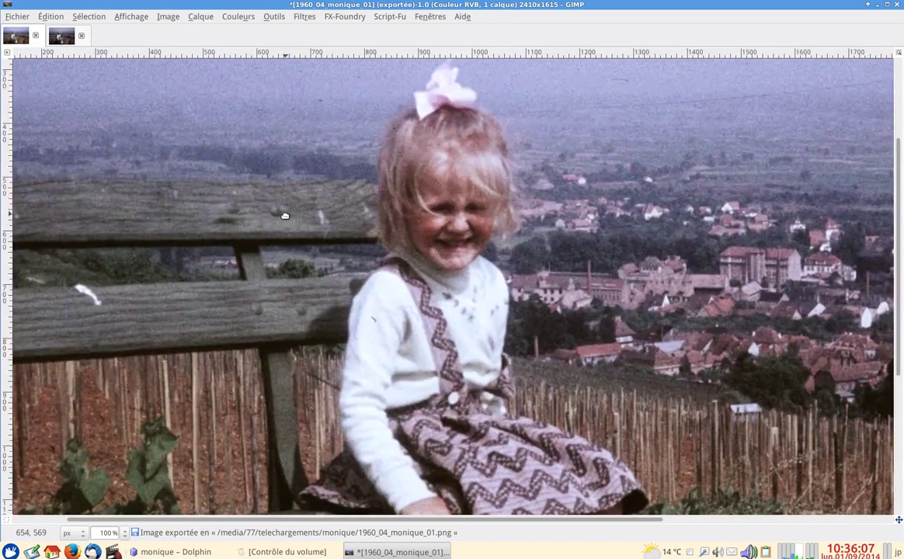
{"action": "key", "text": "plus"}
{"action": "key", "text": "plus"}
{"action": "key", "text": "plus"}
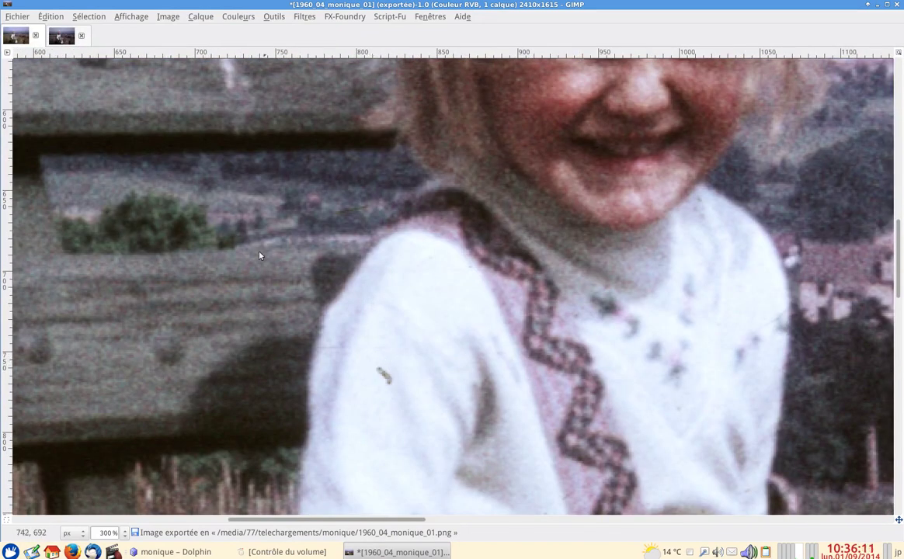
{"action": "scroll", "coordinate": [295, 303], "scroll_direction": "up", "scroll_amount": 5}
{"action": "scroll", "coordinate": [295, 303], "scroll_direction": "left", "scroll_amount": 3}
{"action": "scroll", "coordinate": [256, 256], "scroll_direction": "up", "scroll_amount": 4}
{"action": "scroll", "coordinate": [303, 303], "scroll_direction": "left", "scroll_amount": 2}
{"action": "scroll", "coordinate": [228, 303], "scroll_direction": "up", "scroll_amount": 2}
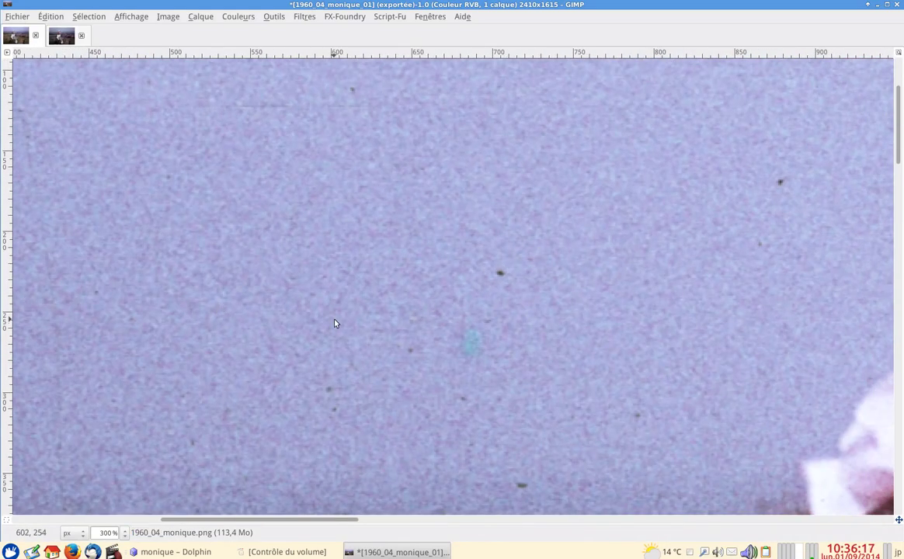
{"action": "key", "text": "h"}
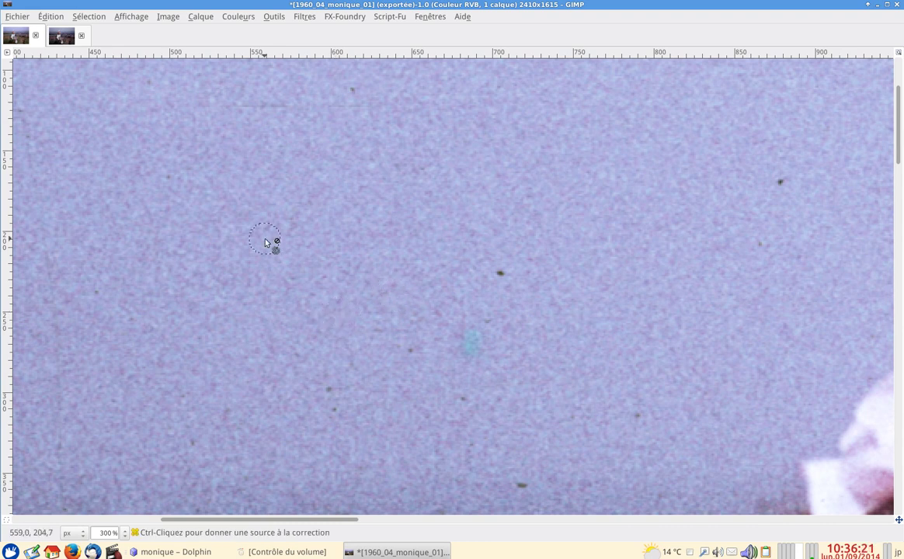
- Heal the bluish spot in the sky using clean sky as the source
{"action": "key", "text": "Tab"}
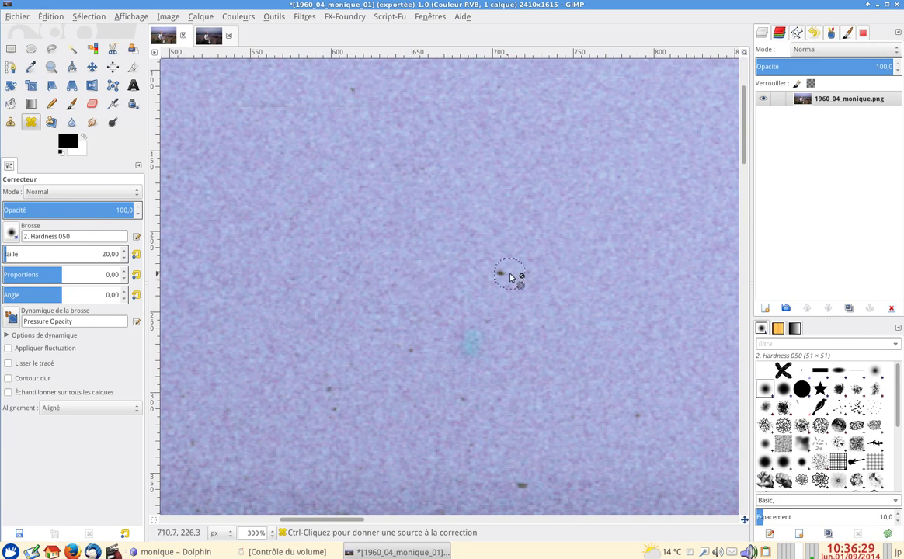
{"action": "key", "text": "ctrl"}
{"action": "left_click", "coordinate": [395, 237], "text": "ctrl"}
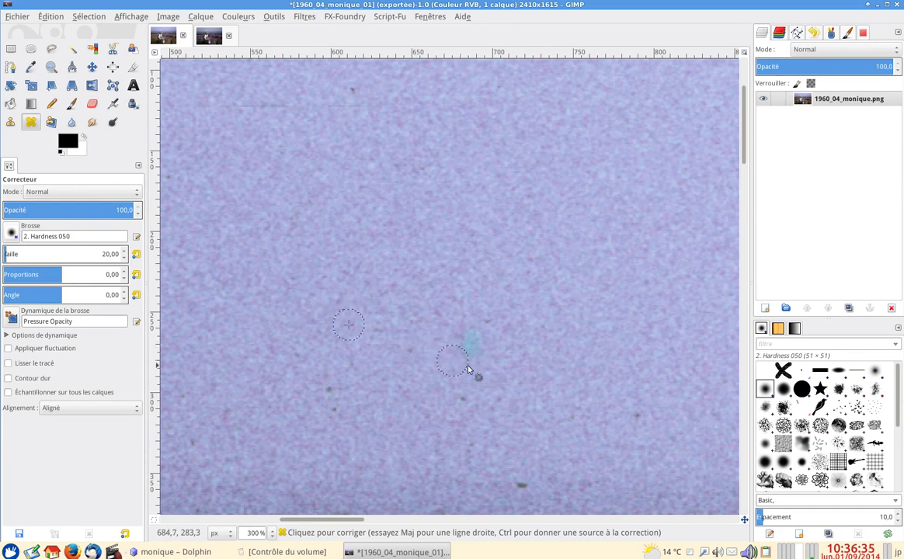
{"action": "left_click", "coordinate": [474, 344]}
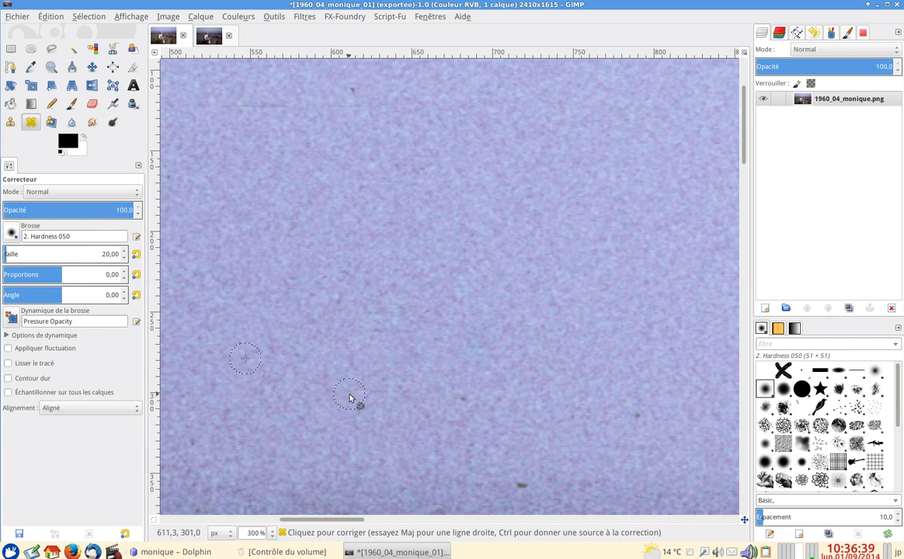
- Pan across the sky and try healing the wire beside the bow, then undo it
{"action": "key", "text": "Tab"}
{"action": "left_click_drag", "start_coordinate": [371, 370], "coordinate": [452, 242]}
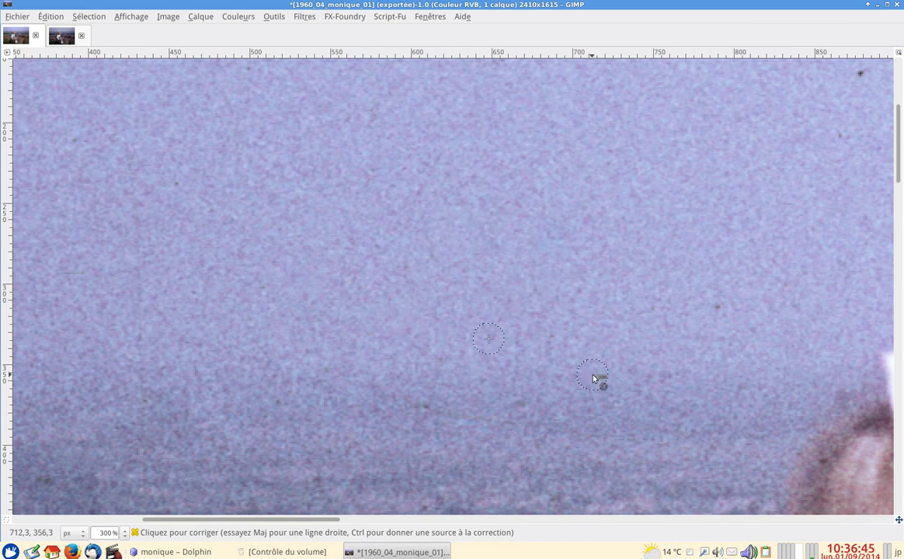
{"action": "scroll", "coordinate": [528, 291], "scroll_direction": "right", "scroll_amount": 3}
{"action": "scroll", "coordinate": [497, 292], "scroll_direction": "right", "scroll_amount": 10}
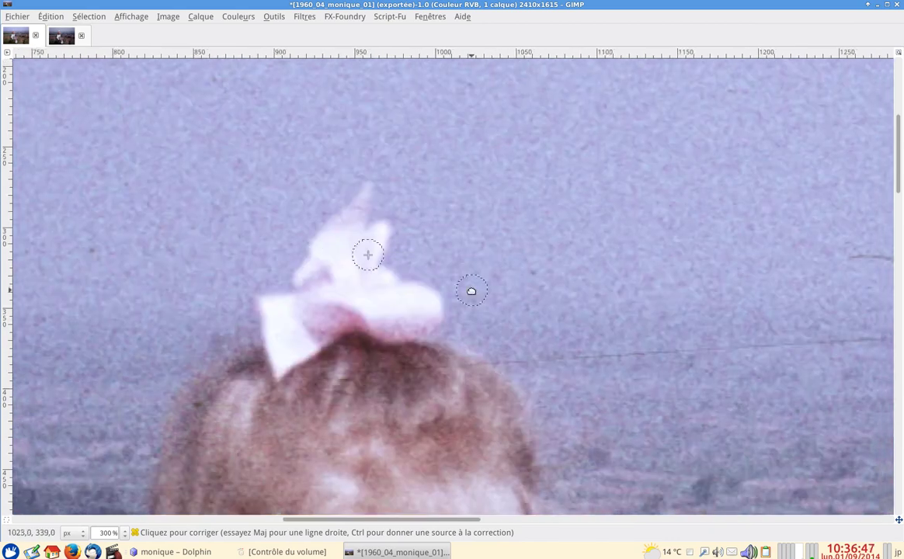
{"action": "scroll", "coordinate": [365, 288], "scroll_direction": "right", "scroll_amount": 5}
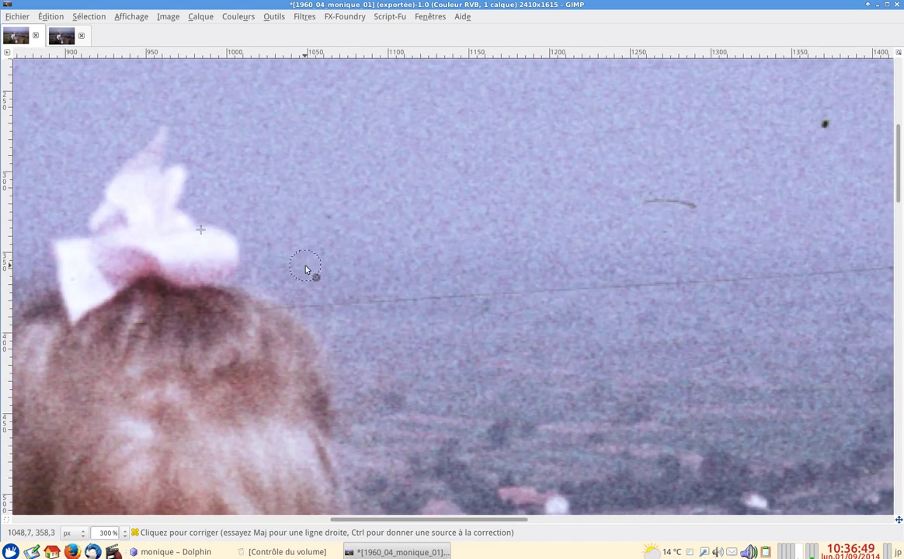
{"action": "left_click", "coordinate": [293, 267], "text": "ctrl"}
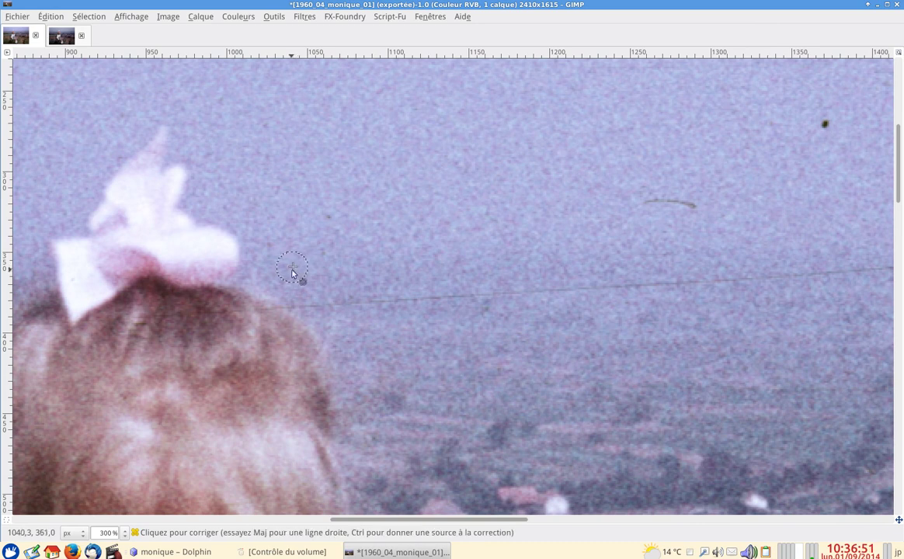
{"action": "left_click", "coordinate": [303, 309]}
{"action": "key", "text": "ctrl+z"}
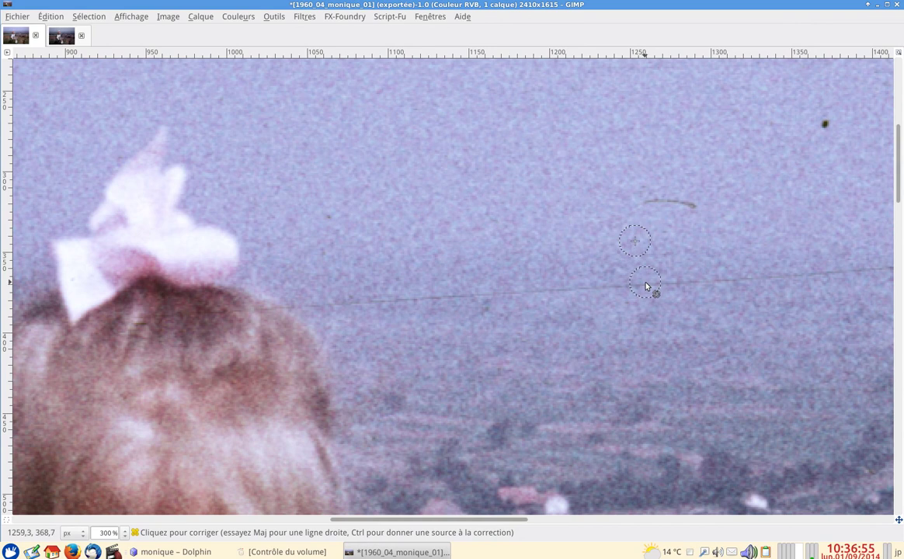
- Heal the thin wire across the sky with straight Shift-click healing lines
{"action": "key", "text": "shift"}
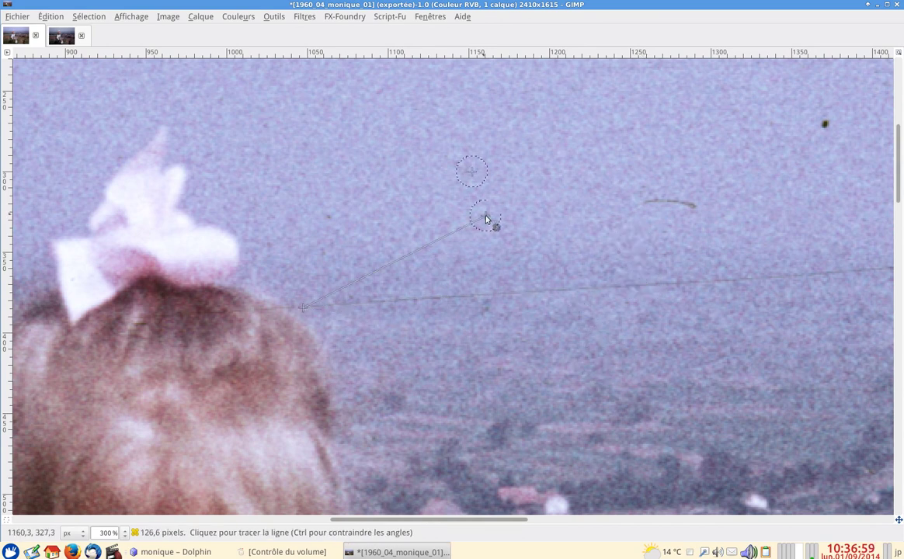
{"action": "left_click", "coordinate": [613, 289], "text": "shift"}
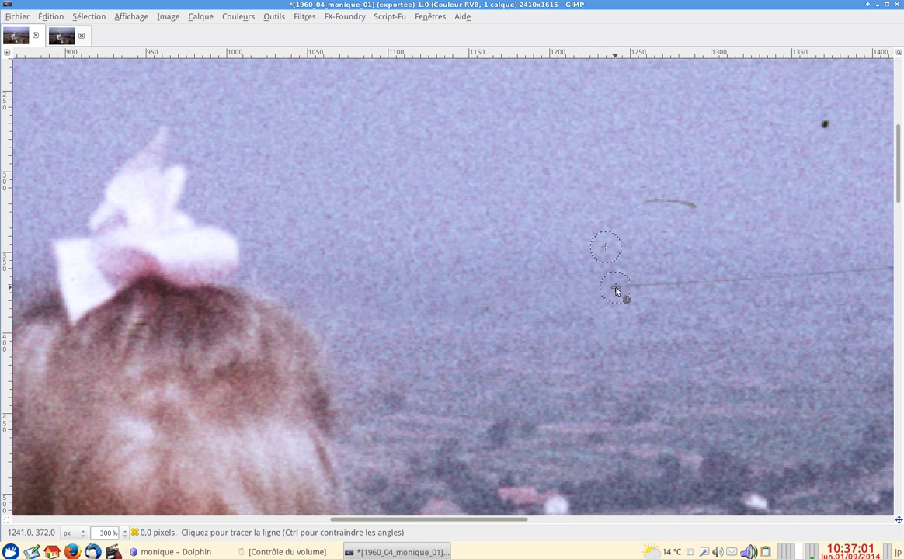
{"action": "scroll", "coordinate": [612, 282], "scroll_direction": "right", "scroll_amount": 5}
{"action": "left_click", "coordinate": [668, 250], "text": "shift"}
{"action": "scroll", "coordinate": [728, 260], "scroll_direction": "right", "scroll_amount": 6}
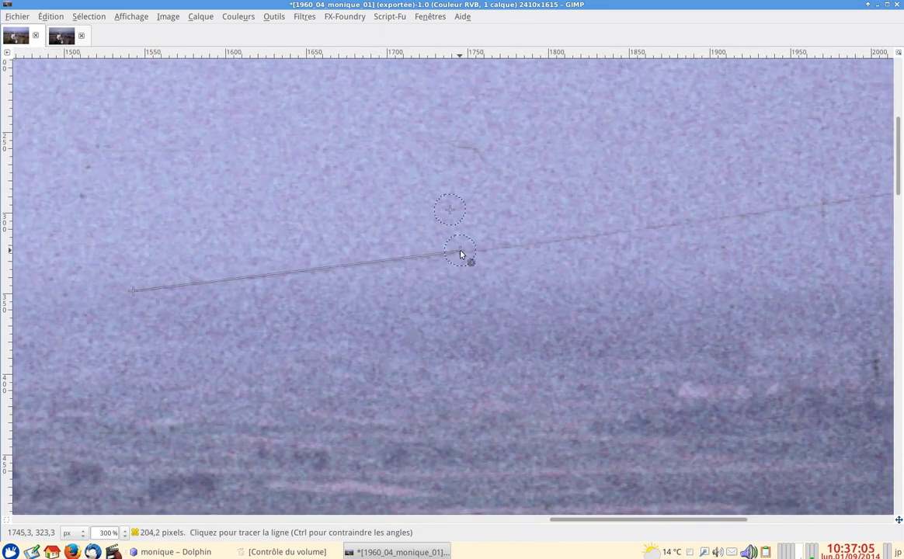
{"action": "left_click", "coordinate": [497, 253], "text": "shift"}
{"action": "scroll", "coordinate": [590, 261], "scroll_direction": "right", "scroll_amount": 5}
{"action": "scroll", "coordinate": [591, 260], "scroll_direction": "up", "scroll_amount": 1}
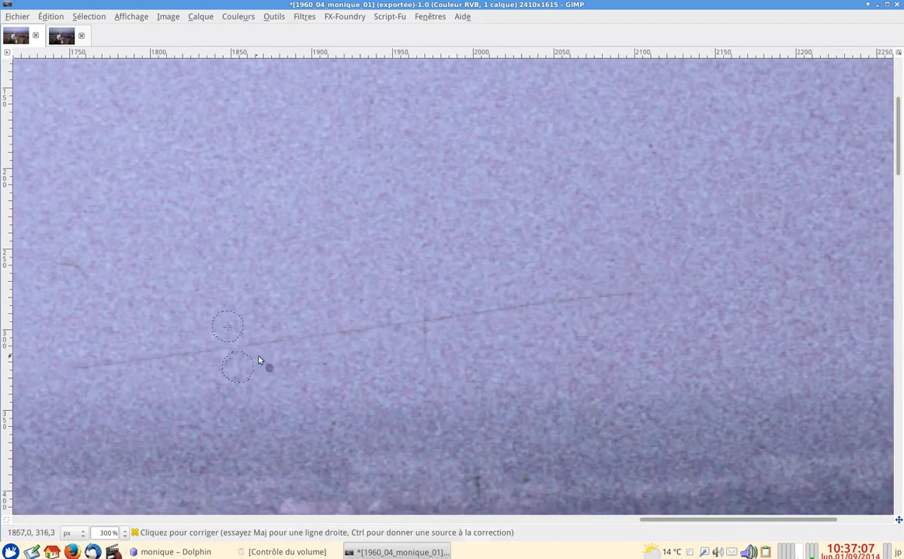
{"action": "left_click", "coordinate": [645, 293], "text": "shift"}
- Move to the photo's top-left edge and heal the vertical scratch there
{"action": "scroll", "coordinate": [645, 294], "scroll_direction": "down", "scroll_amount": 1, "text": "ctrl"}
{"action": "scroll", "coordinate": [472, 303], "scroll_direction": "down", "scroll_amount": 2}
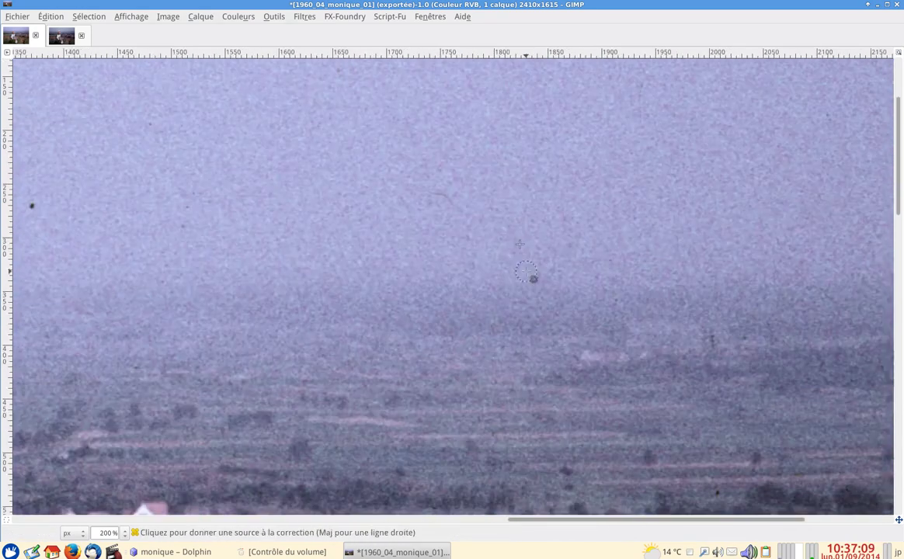
{"action": "scroll", "coordinate": [433, 204], "scroll_direction": "up", "scroll_amount": 1}
{"action": "scroll", "coordinate": [416, 242], "scroll_direction": "left", "scroll_amount": 5}
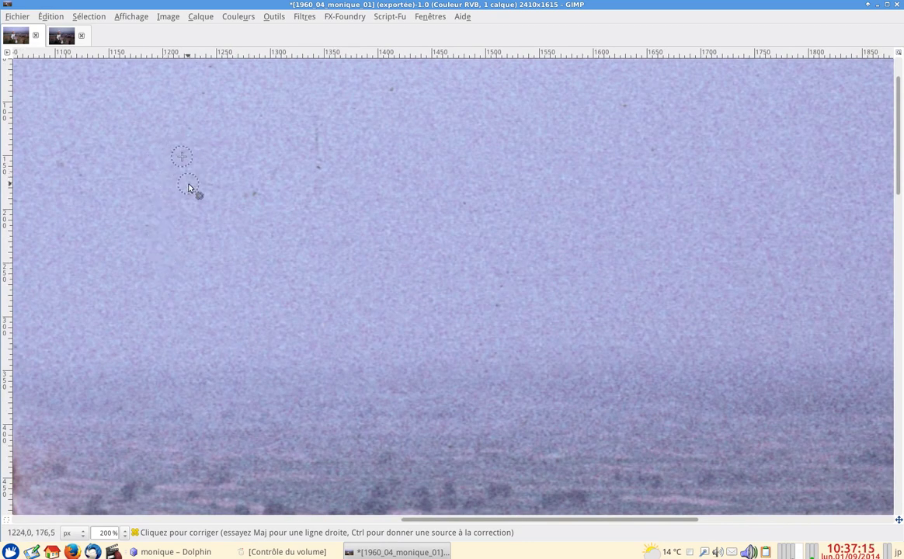
{"action": "scroll", "coordinate": [284, 187], "scroll_direction": "up", "scroll_amount": 1}
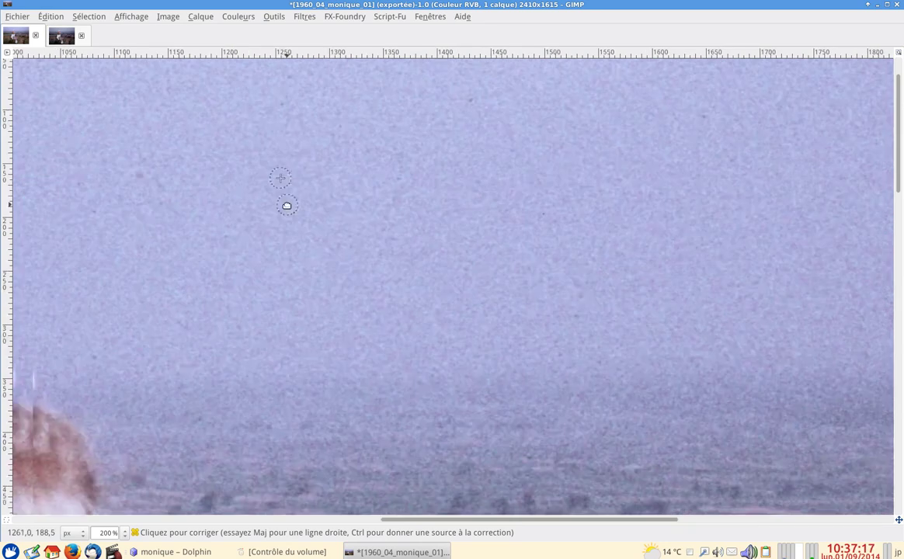
{"action": "scroll", "coordinate": [341, 202], "scroll_direction": "left", "scroll_amount": 5}
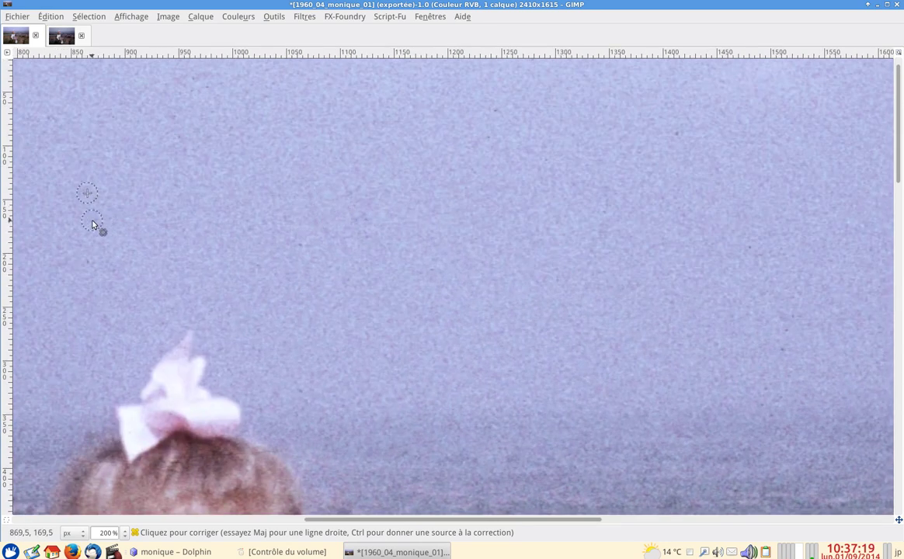
{"action": "left_click_drag", "start_coordinate": [95, 226], "coordinate": [723, 265]}
{"action": "mouse_move", "coordinate": [292, 221]}
{"action": "left_mouse_down"}
{"action": "mouse_move", "coordinate": [739, 348]}
{"action": "mouse_move", "coordinate": [577, 363]}
{"action": "left_mouse_up"}
{"action": "scroll", "coordinate": [488, 330], "scroll_direction": "up", "scroll_amount": 1, "text": "ctrl"}
{"action": "left_click", "coordinate": [275, 244], "text": "ctrl"}
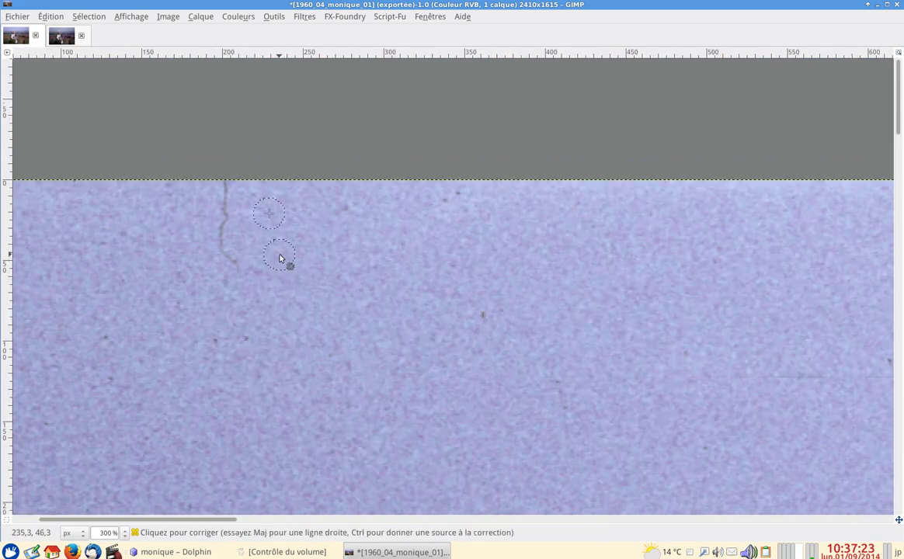
{"action": "left_click_drag", "start_coordinate": [219, 258], "coordinate": [226, 205]}
{"action": "left_click", "coordinate": [192, 225], "text": "ctrl"}
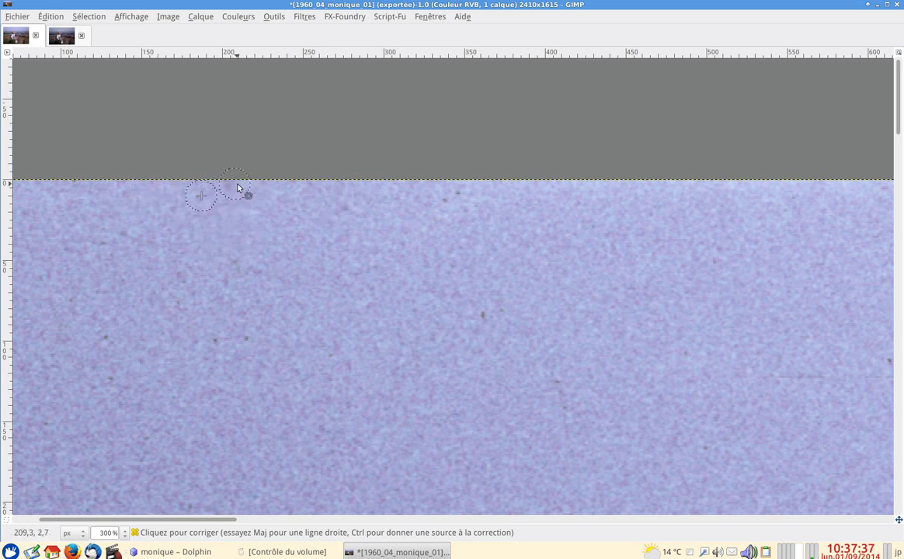
- Try a clone source near the top edge, return to healing, and navigate toward the bench
{"action": "key", "text": "c"}
{"action": "left_click", "coordinate": [219, 244], "text": "ctrl"}
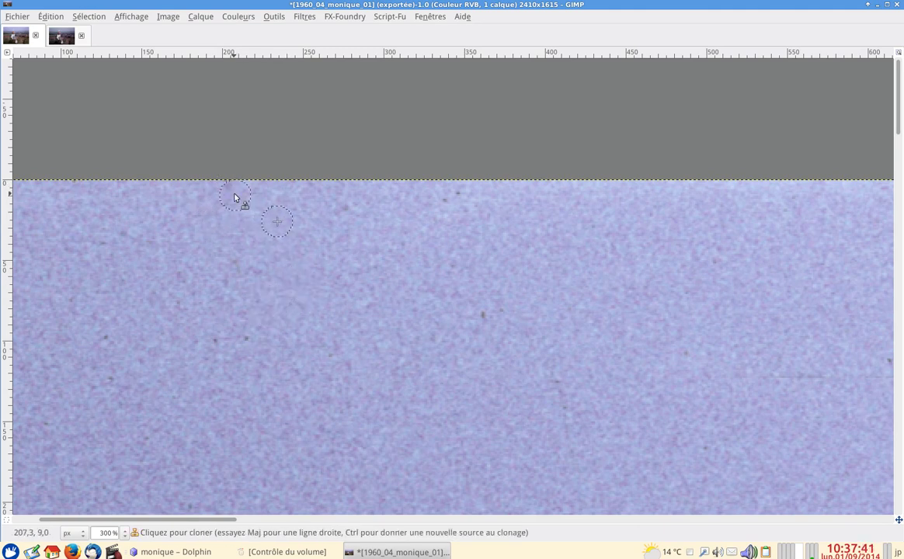
{"action": "scroll", "coordinate": [269, 218], "scroll_direction": "down", "scroll_amount": 1}
{"action": "scroll", "coordinate": [283, 218], "scroll_direction": "left", "scroll_amount": 5}
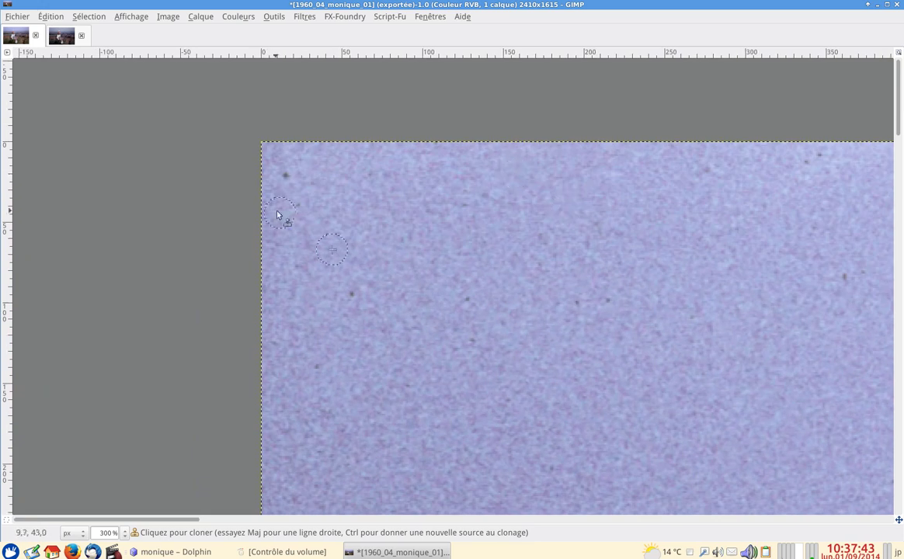
{"action": "key", "text": "h"}
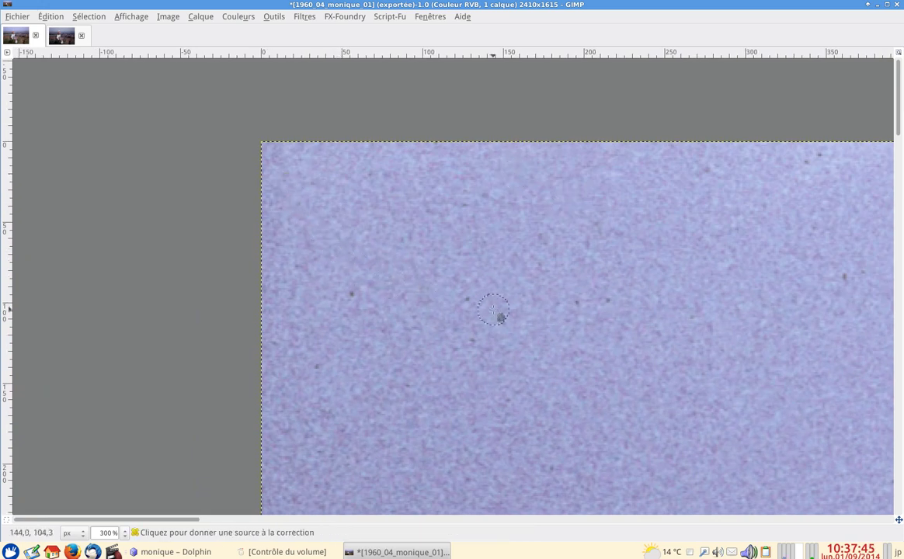
{"action": "scroll", "coordinate": [500, 317], "scroll_direction": "down", "scroll_amount": 4}
{"action": "scroll", "coordinate": [599, 342], "scroll_direction": "up", "scroll_amount": 1}
{"action": "scroll", "coordinate": [684, 203], "scroll_direction": "up", "scroll_amount": 1}
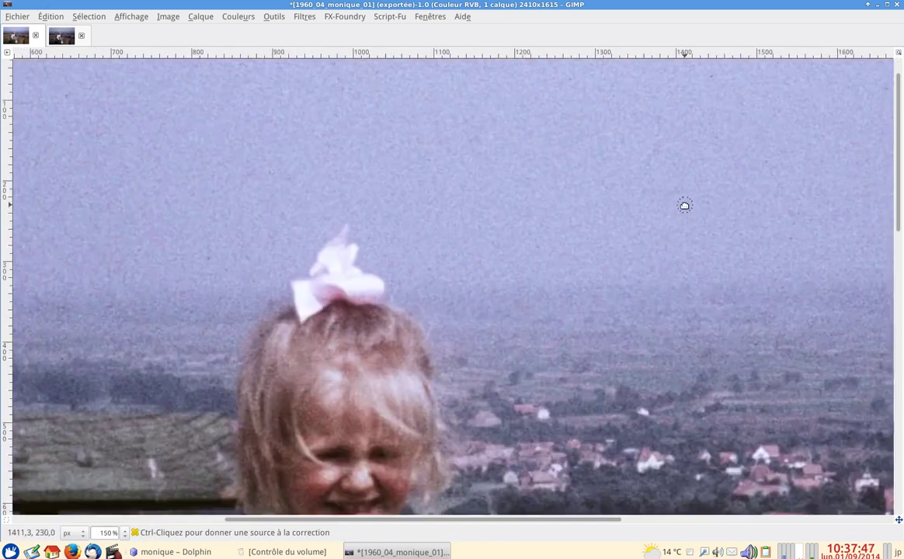
{"action": "scroll", "coordinate": [474, 230], "scroll_direction": "up", "scroll_amount": 1}
{"action": "scroll", "coordinate": [390, 295], "scroll_direction": "down", "scroll_amount": 2}
- Paint grey wood over the white bird-shaped fleck on the bench rail
{"action": "scroll", "coordinate": [390, 295], "scroll_direction": "left", "scroll_amount": 3}
{"action": "scroll", "coordinate": [455, 279], "scroll_direction": "up", "scroll_amount": 1, "text": "ctrl"}
{"action": "scroll", "coordinate": [466, 311], "scroll_direction": "right", "scroll_amount": 5}
{"action": "scroll", "coordinate": [466, 311], "scroll_direction": "up", "scroll_amount": 2}
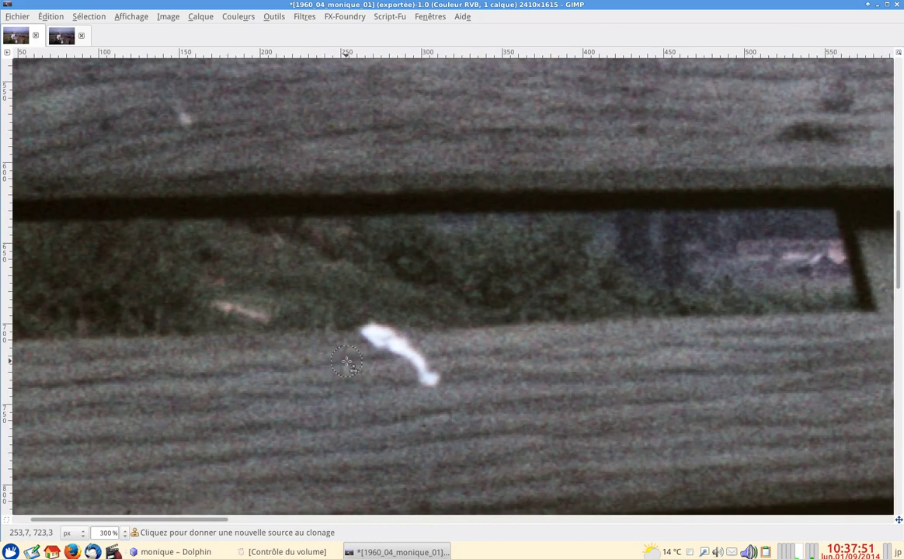
{"action": "left_click", "coordinate": [347, 362], "text": "ctrl"}
{"action": "mouse_move", "coordinate": [394, 366]}
{"action": "left_mouse_down"}
{"action": "mouse_move", "coordinate": [412, 360]}
{"action": "mouse_move", "coordinate": [365, 343]}
{"action": "mouse_move", "coordinate": [423, 369]}
{"action": "left_mouse_up"}
{"action": "left_click", "coordinate": [329, 331], "text": "ctrl"}
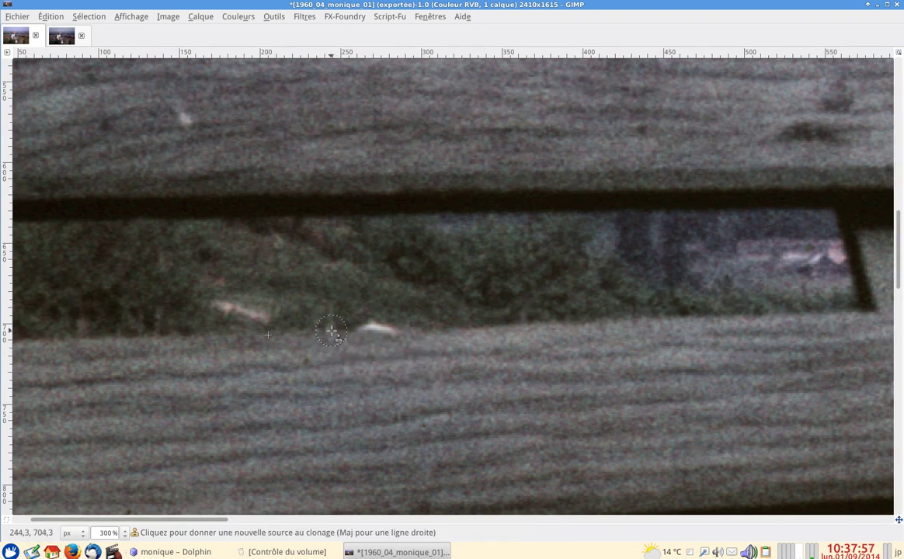
{"action": "left_click_drag", "start_coordinate": [380, 330], "coordinate": [381, 335]}
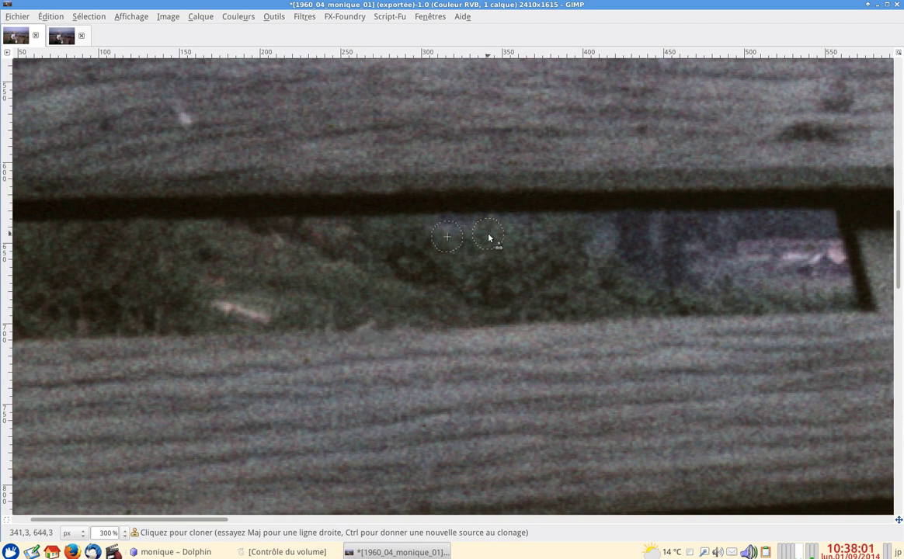
- Set the Clone tool's source alignment to Aligned
{"action": "key", "text": "Tab"}
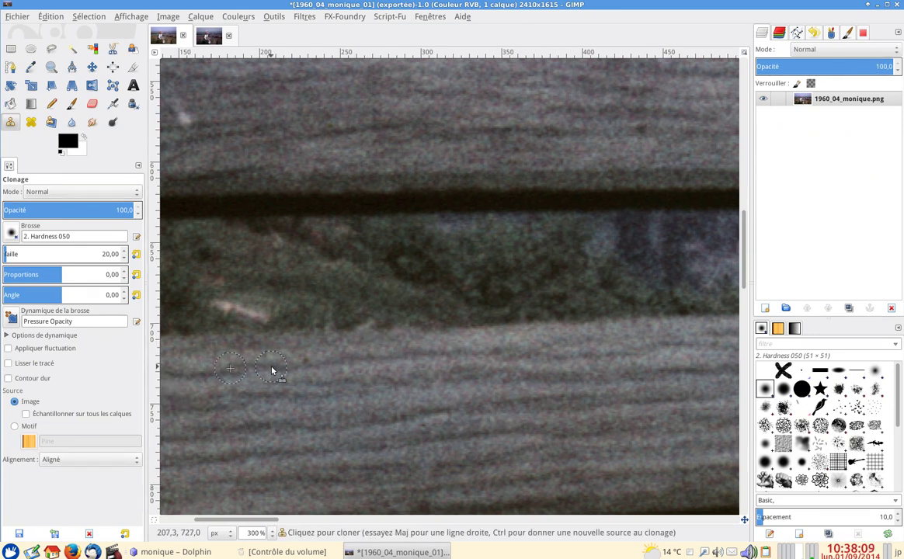
{"action": "left_click", "coordinate": [114, 465]}
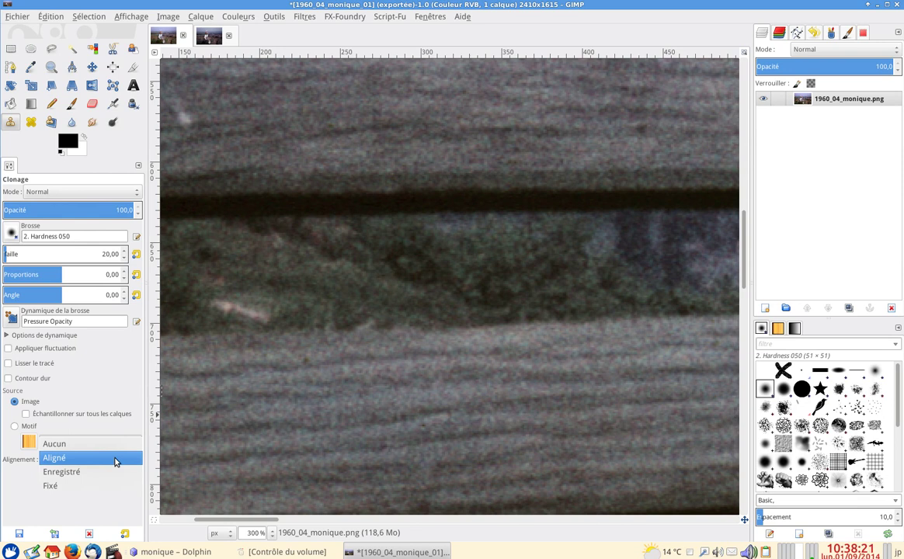
{"action": "left_click", "coordinate": [115, 458]}
{"action": "key", "text": "Tab"}
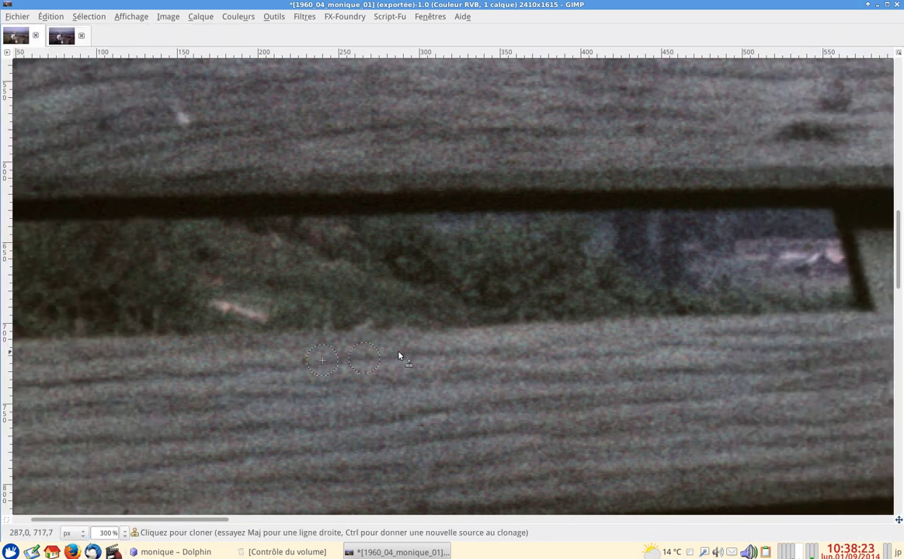
{"action": "scroll", "coordinate": [399, 359], "scroll_direction": "left", "scroll_amount": 5}
{"action": "scroll", "coordinate": [534, 348], "scroll_direction": "down", "scroll_amount": 2, "text": "ctrl"}
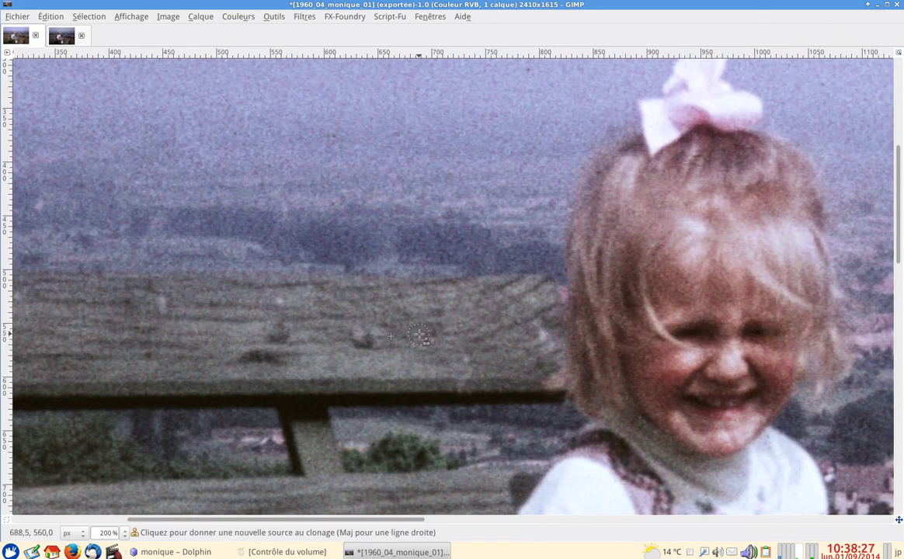
- Set a clone source beside the girl's chin, switch to Heal, and show the docks
{"action": "scroll", "coordinate": [456, 367], "scroll_direction": "up", "scroll_amount": 2, "text": "ctrl"}
{"action": "scroll", "coordinate": [378, 322], "scroll_direction": "down", "scroll_amount": 2, "text": "ctrl"}
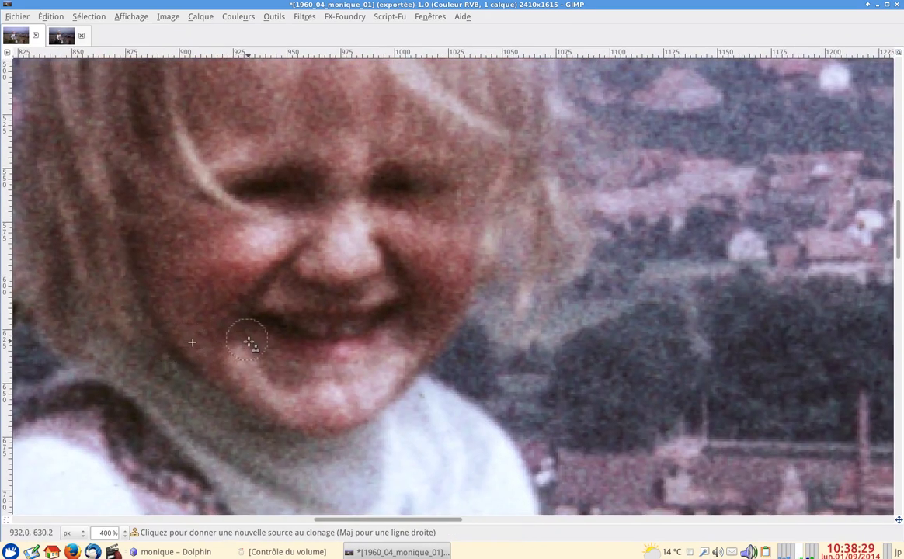
{"action": "scroll", "coordinate": [247, 355], "scroll_direction": "up", "scroll_amount": 1, "text": "ctrl"}
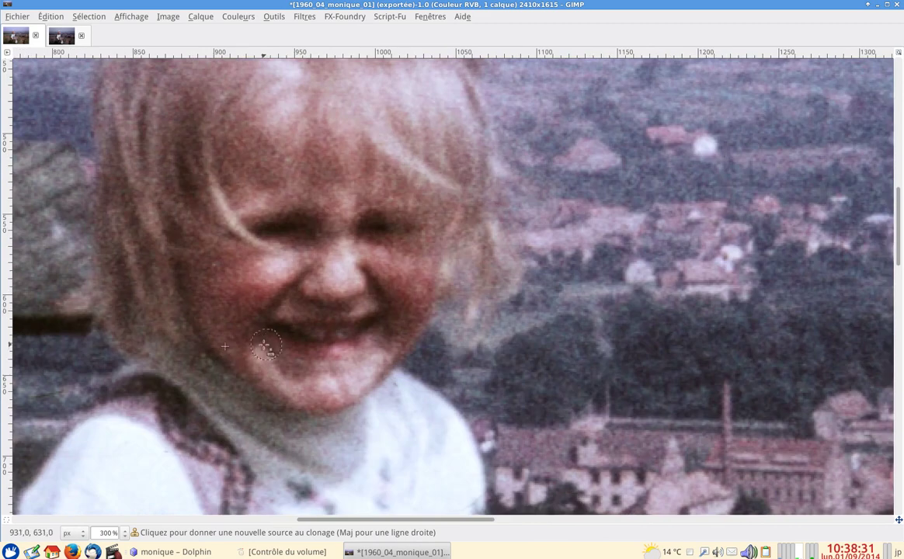
{"action": "left_click", "coordinate": [214, 351], "text": "ctrl"}
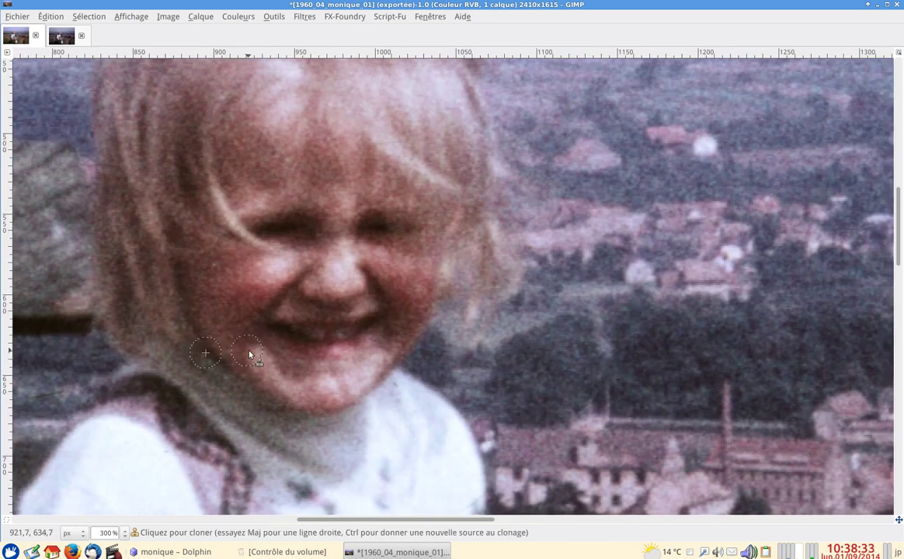
{"action": "key", "text": "h"}
{"action": "scroll", "coordinate": [215, 308], "scroll_direction": "up", "scroll_amount": 1, "text": "ctrl"}
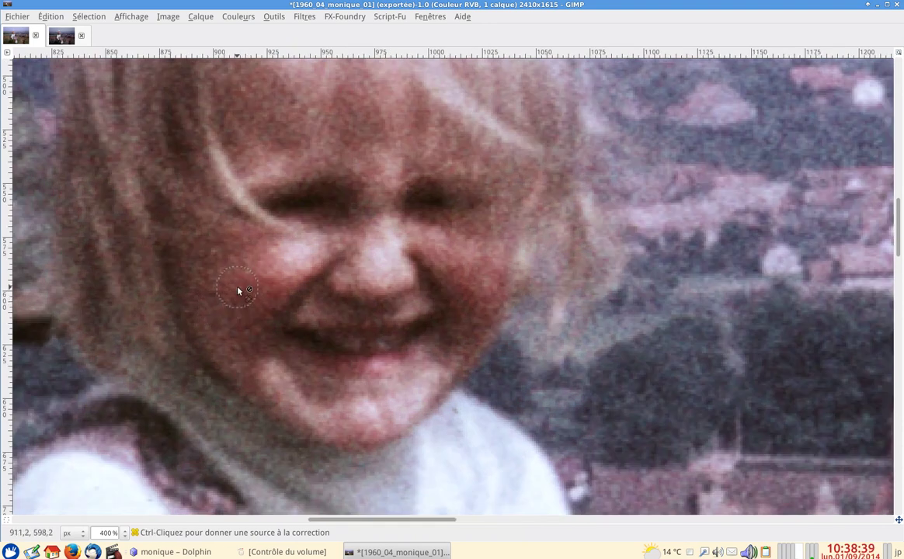
{"action": "key", "text": "Tab"}
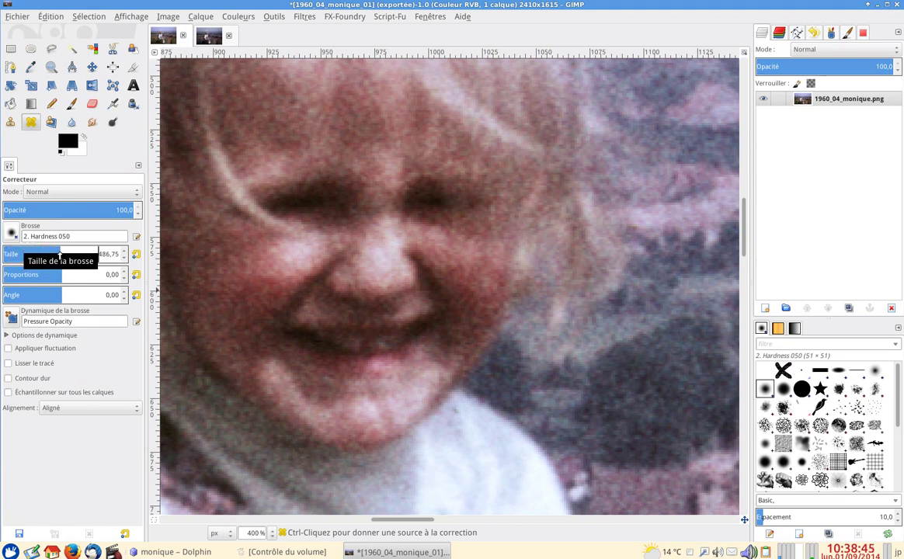
- Shrink the Heal brush size to about 9 pixels and hide the docks
{"action": "left_click_drag", "start_coordinate": [16, 253], "coordinate": [45, 256]}
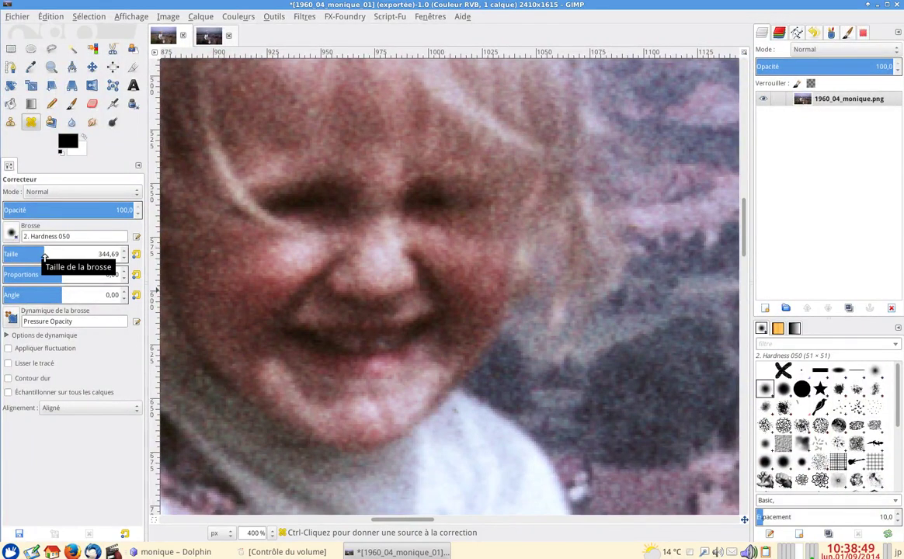
{"action": "left_click_drag", "start_coordinate": [45, 257], "coordinate": [7, 260]}
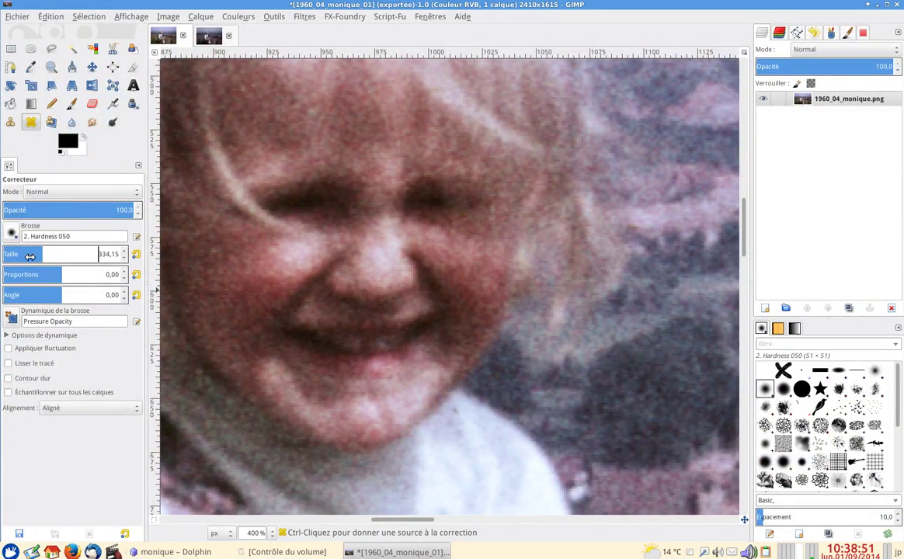
{"action": "left_click", "coordinate": [25, 257]}
{"action": "left_click_drag", "start_coordinate": [25, 257], "coordinate": [20, 257]}
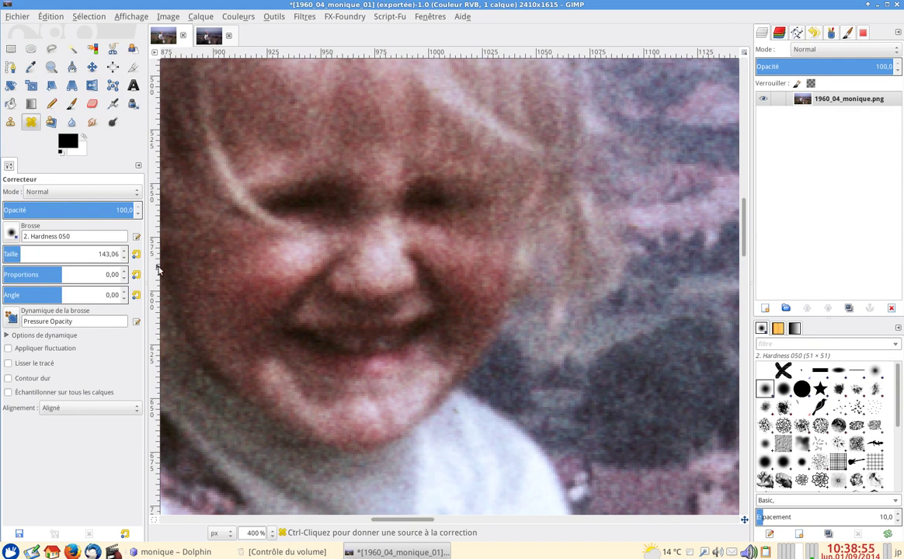
{"action": "left_click", "coordinate": [14, 256]}
{"action": "left_click_drag", "start_coordinate": [13, 256], "coordinate": [6, 257]}
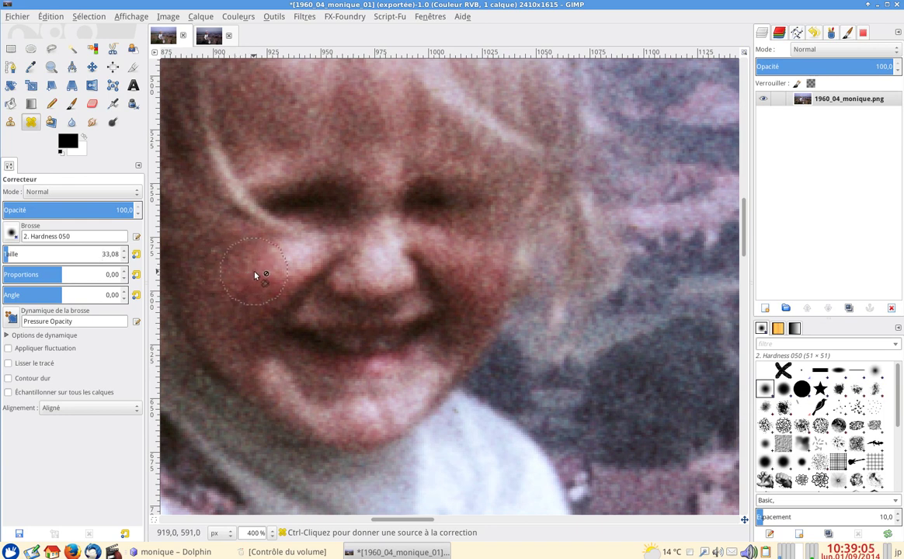
{"action": "key", "text": "bracketleft"}
{"action": "key", "text": "bracketleft"}
{"action": "key", "text": "bracketleft"}
{"action": "key", "text": "bracketleft"}
{"action": "key", "text": "bracketleft"}
{"action": "key", "text": "bracketleft"}
{"action": "key", "text": "bracketleft"}
{"action": "key", "text": "bracketleft"}
{"action": "key", "text": "bracketleft"}
{"action": "key", "text": "bracketleft"}
{"action": "key", "text": "bracketleft"}
{"action": "key", "text": "bracketright"}
{"action": "key", "text": "bracketright"}
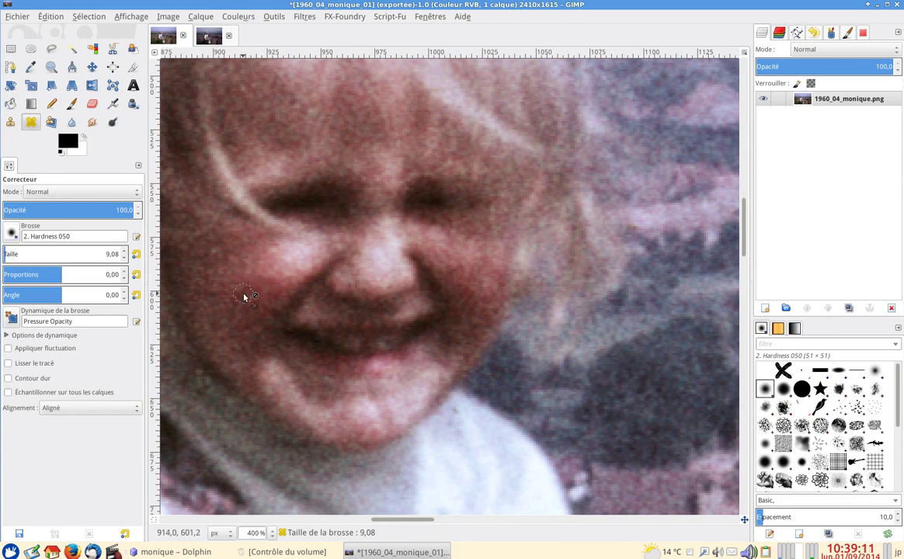
{"action": "key", "text": "Tab"}
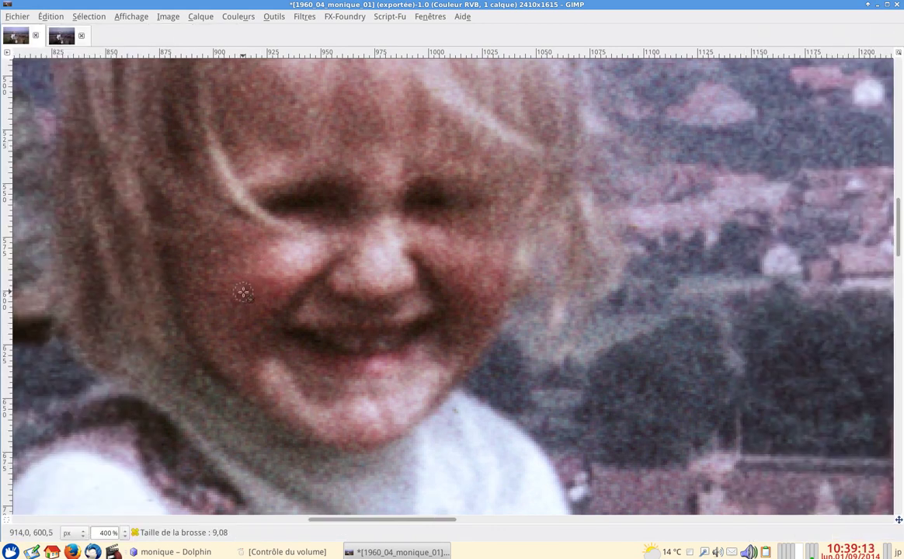
- Heal a small spot on the girl's cheek and set a new source on the face
{"action": "left_click", "coordinate": [203, 288]}
{"action": "key", "text": "Tab"}
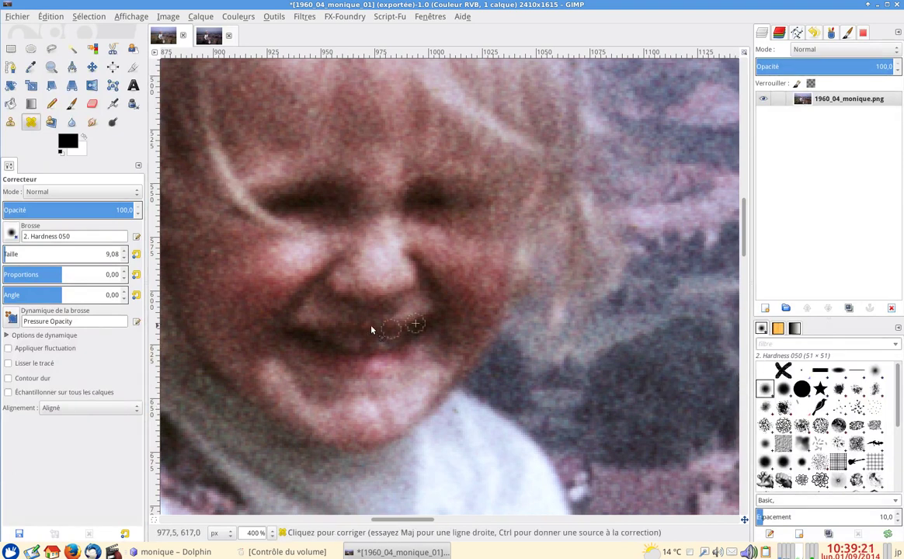
{"action": "key", "text": "Tab"}
{"action": "left_click", "coordinate": [217, 321], "text": "ctrl"}
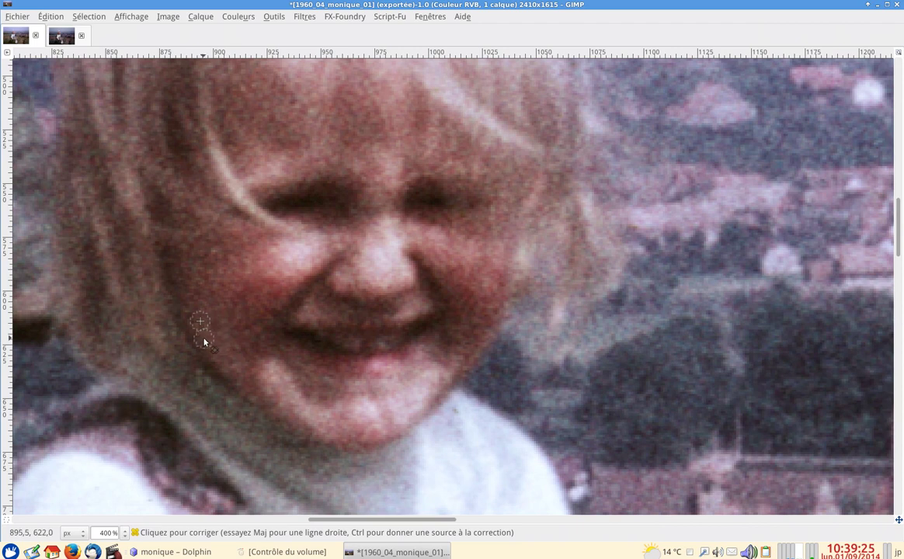
{"action": "scroll", "coordinate": [218, 321], "scroll_direction": "right", "scroll_amount": 3}
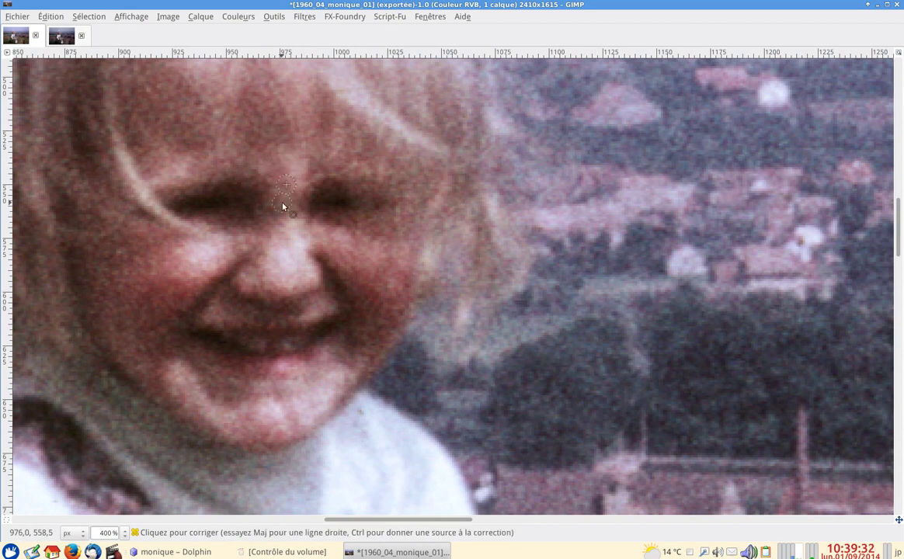
{"action": "scroll", "coordinate": [399, 275], "scroll_direction": "down", "scroll_amount": 1}
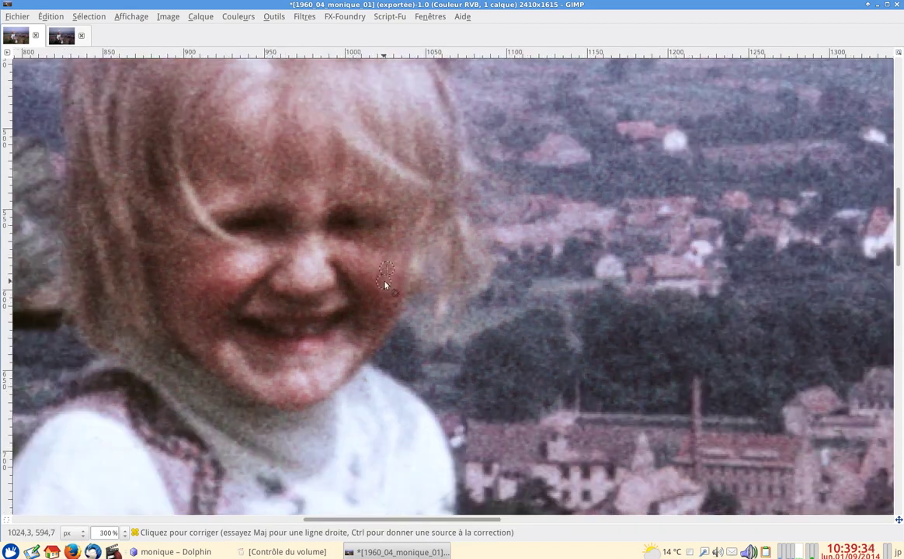
{"action": "scroll", "coordinate": [365, 276], "scroll_direction": "down", "scroll_amount": 1}
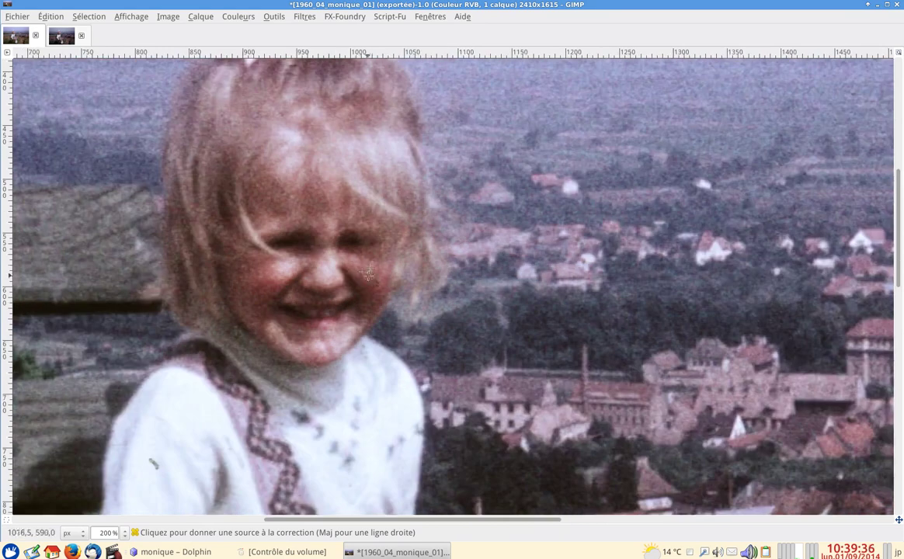
- Resize the Heal brush and heal the cheek spots beside the mouth from clean skin
{"action": "key", "text": "bracketright"}
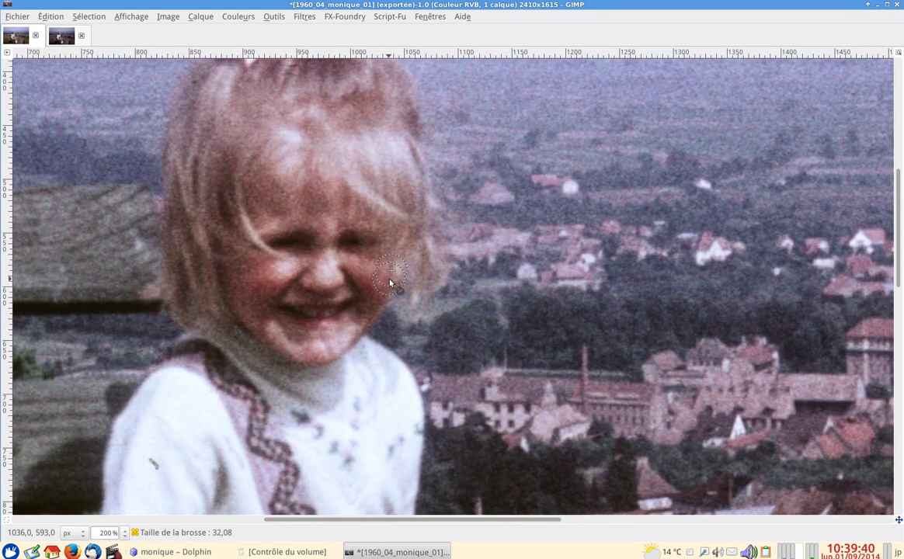
{"action": "key", "text": "bracketright"}
{"action": "key", "text": "bracketright"}
{"action": "key", "text": "bracketright"}
{"action": "scroll", "coordinate": [408, 289], "scroll_direction": "up", "scroll_amount": 1}
{"action": "key", "text": "bracketleft"}
{"action": "key", "text": "bracketleft"}
{"action": "key", "text": "bracketleft"}
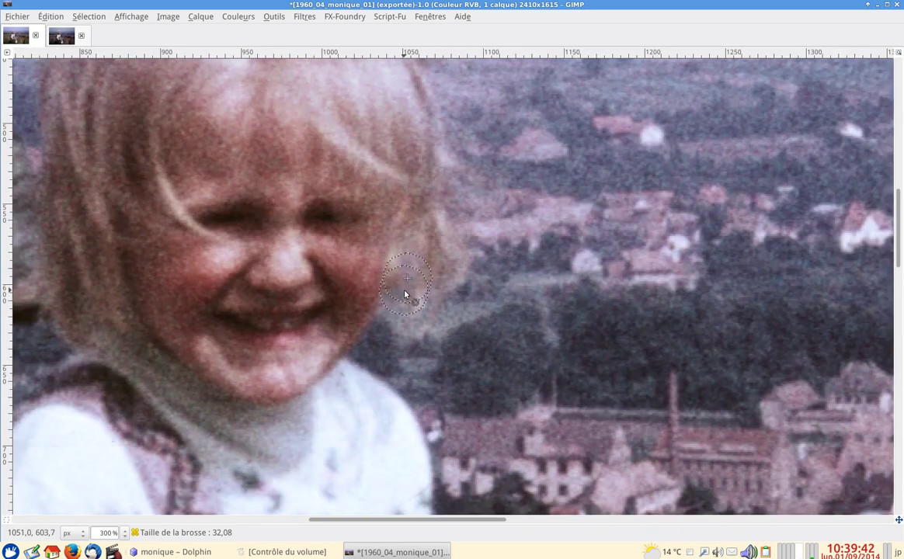
{"action": "key", "text": "bracketleft"}
{"action": "key", "text": "bracketleft"}
{"action": "key", "text": "bracketleft"}
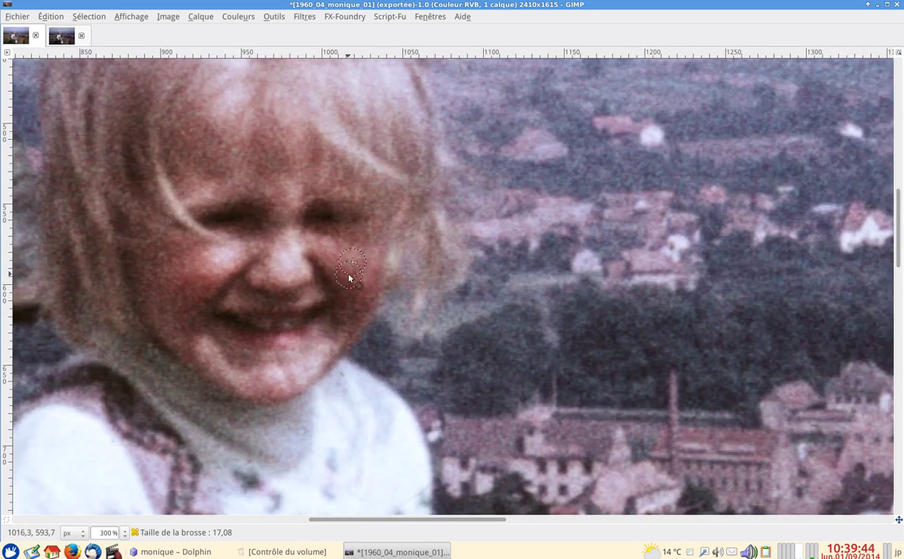
{"action": "left_click", "coordinate": [336, 334], "text": "ctrl"}
{"action": "mouse_move", "coordinate": [343, 326]}
{"action": "left_mouse_down"}
{"action": "mouse_move", "coordinate": [357, 317]}
{"action": "mouse_move", "coordinate": [356, 291]}
{"action": "left_mouse_up"}
{"action": "left_click", "coordinate": [346, 300], "text": "ctrl"}
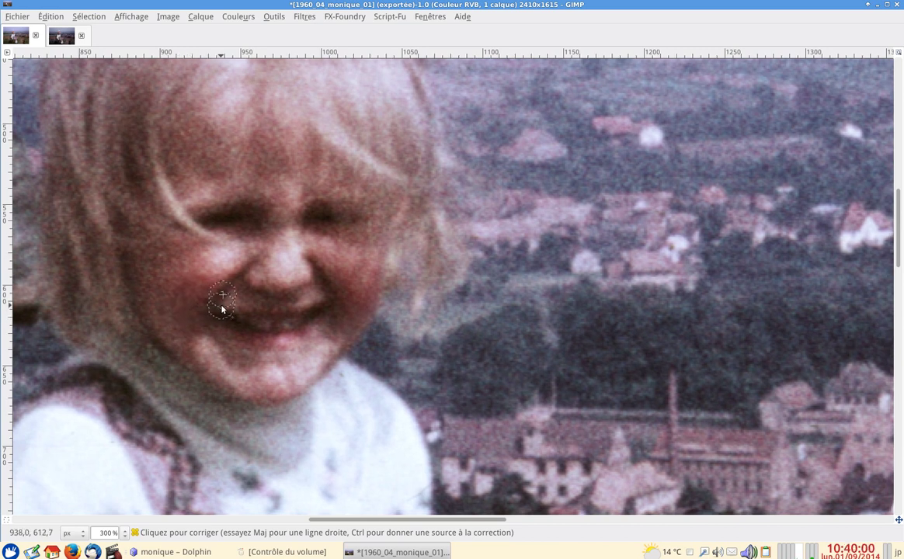
- Switch to Smudge at opacity 25 and size the brush for softening the face
{"action": "key", "text": "s"}
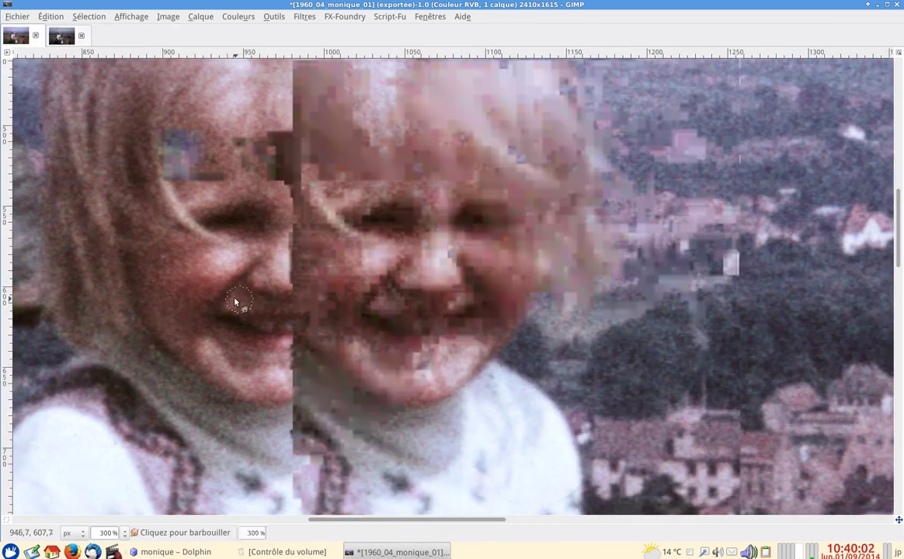
{"action": "key", "text": "Tab"}
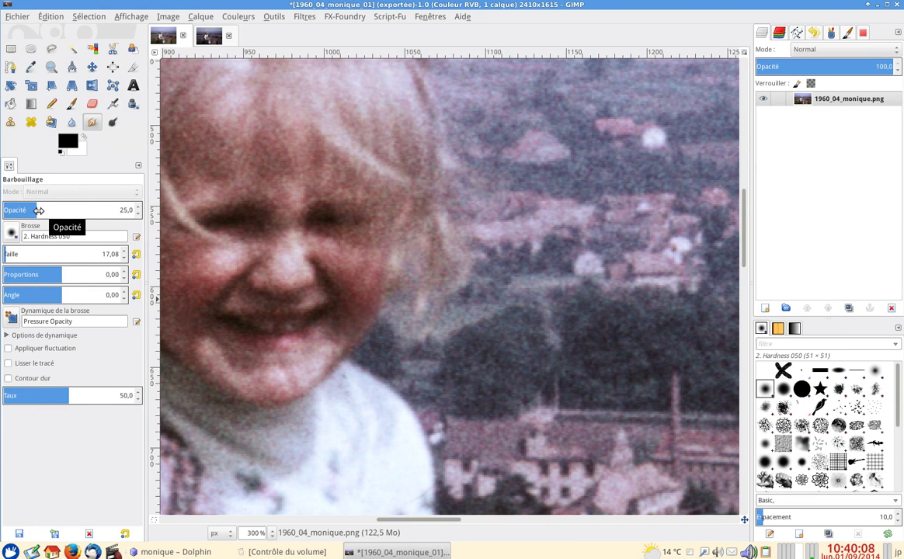
{"action": "key", "text": "Tab"}
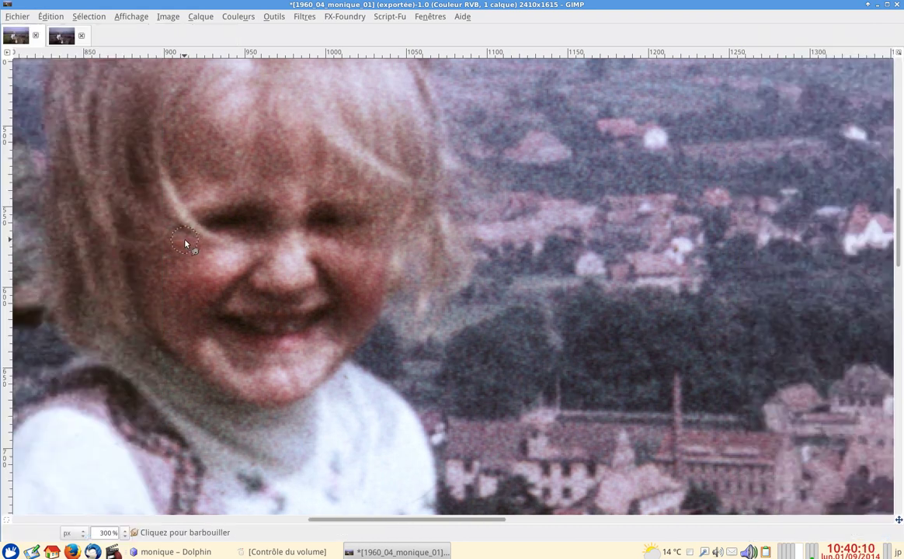
{"action": "key", "text": "bracketleft"}
{"action": "key", "text": "bracketright"}
{"action": "key", "text": "bracketright"}
{"action": "key", "text": "bracketright"}
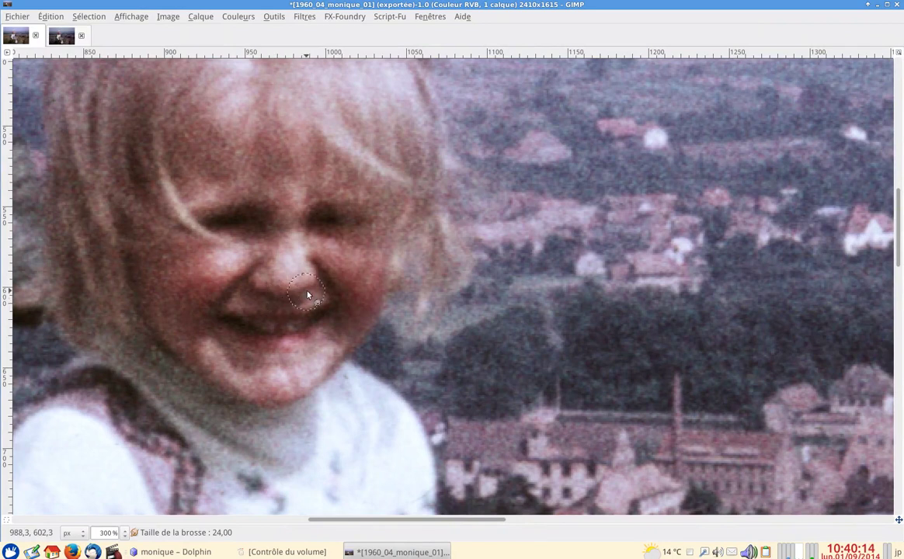
{"action": "key", "text": "bracketright"}
{"action": "key", "text": "bracketright"}
{"action": "key", "text": "bracketright"}
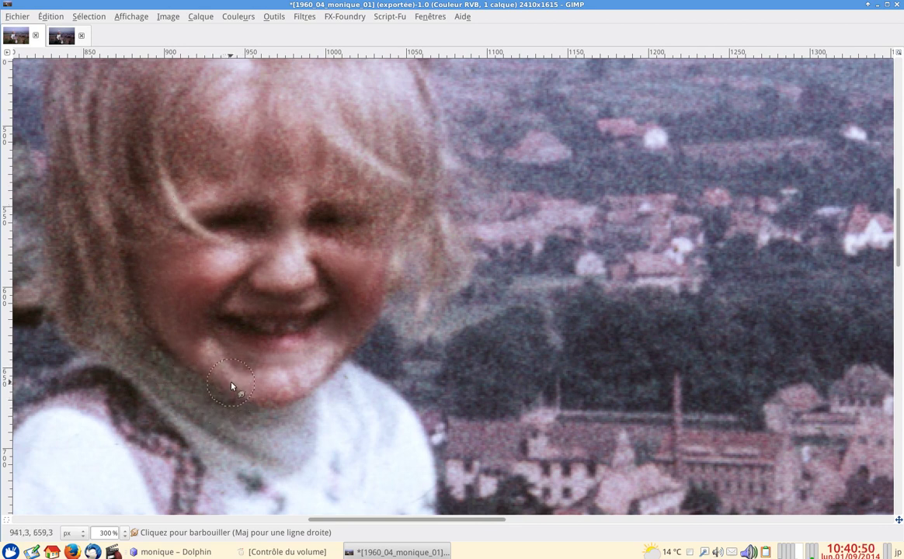
- Revert the image to the last Correcteur healing step in Undo History
{"action": "key", "text": "Tab"}
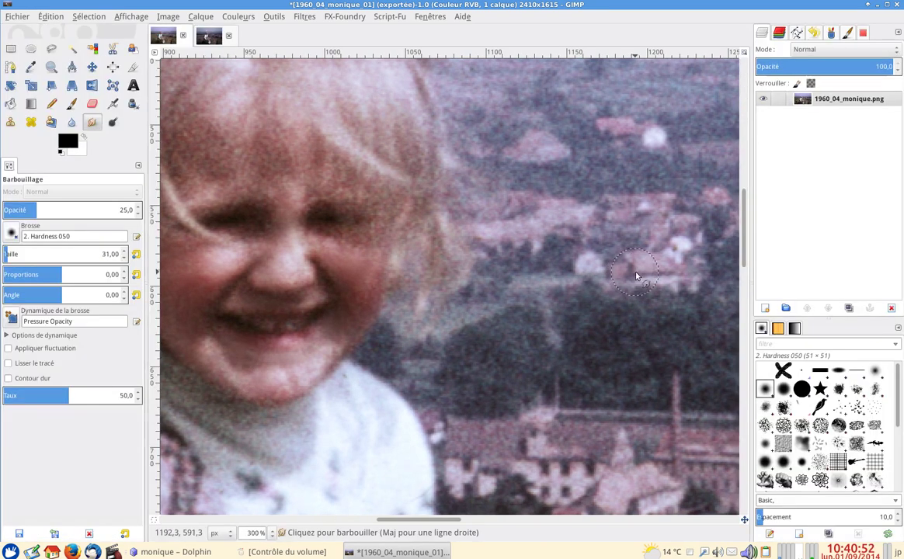
{"action": "left_click", "coordinate": [810, 36]}
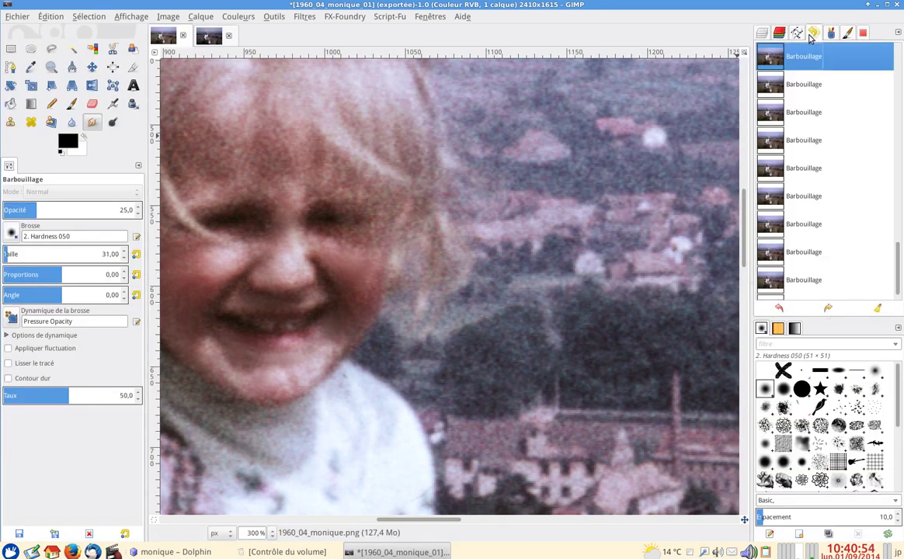
{"action": "scroll", "coordinate": [821, 144], "scroll_direction": "up", "scroll_amount": 2}
{"action": "scroll", "coordinate": [839, 148], "scroll_direction": "up", "scroll_amount": 1}
{"action": "scroll", "coordinate": [857, 153], "scroll_direction": "up", "scroll_amount": 3}
{"action": "scroll", "coordinate": [862, 158], "scroll_direction": "up", "scroll_amount": 2}
{"action": "scroll", "coordinate": [867, 162], "scroll_direction": "up", "scroll_amount": 2}
{"action": "scroll", "coordinate": [872, 164], "scroll_direction": "up", "scroll_amount": 2}
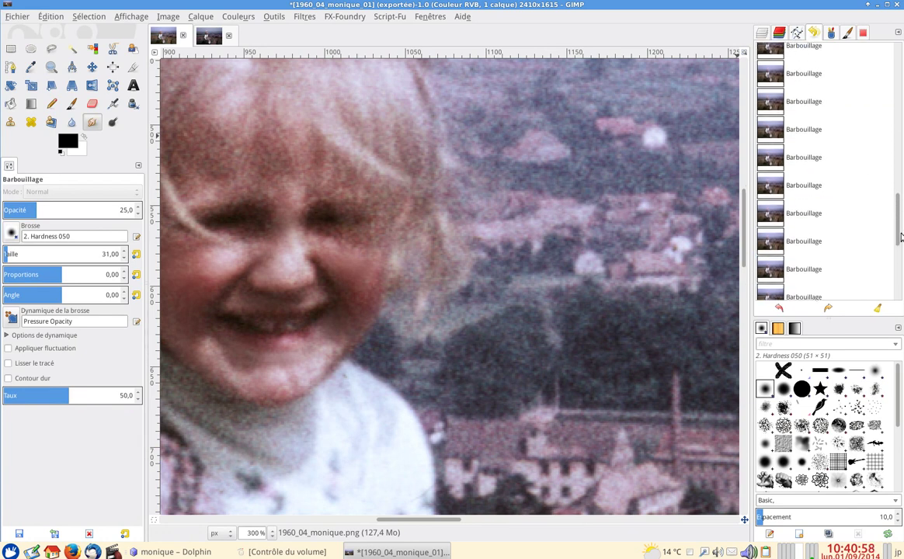
{"action": "scroll", "coordinate": [900, 234], "scroll_direction": "down", "scroll_amount": 2}
{"action": "scroll", "coordinate": [893, 228], "scroll_direction": "down", "scroll_amount": 3}
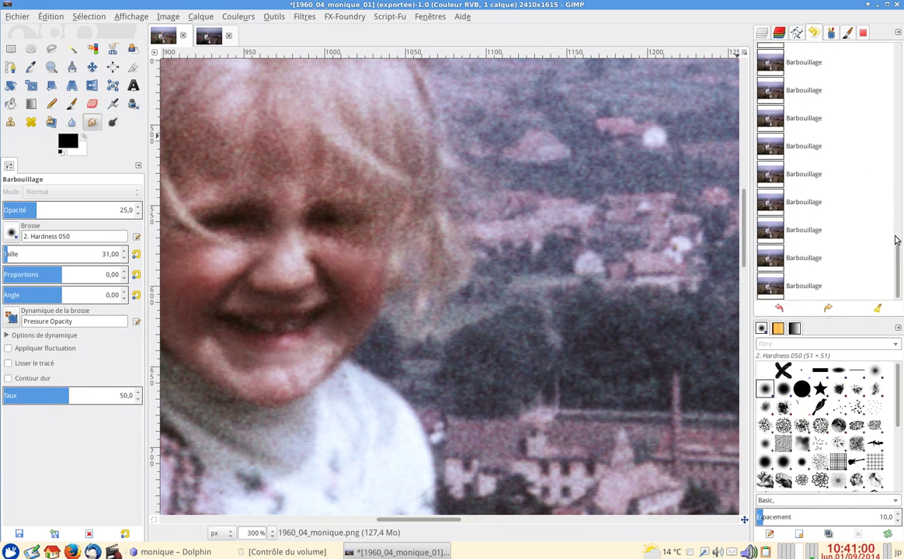
{"action": "scroll", "coordinate": [889, 225], "scroll_direction": "up", "scroll_amount": 3}
{"action": "scroll", "coordinate": [886, 210], "scroll_direction": "up", "scroll_amount": 2}
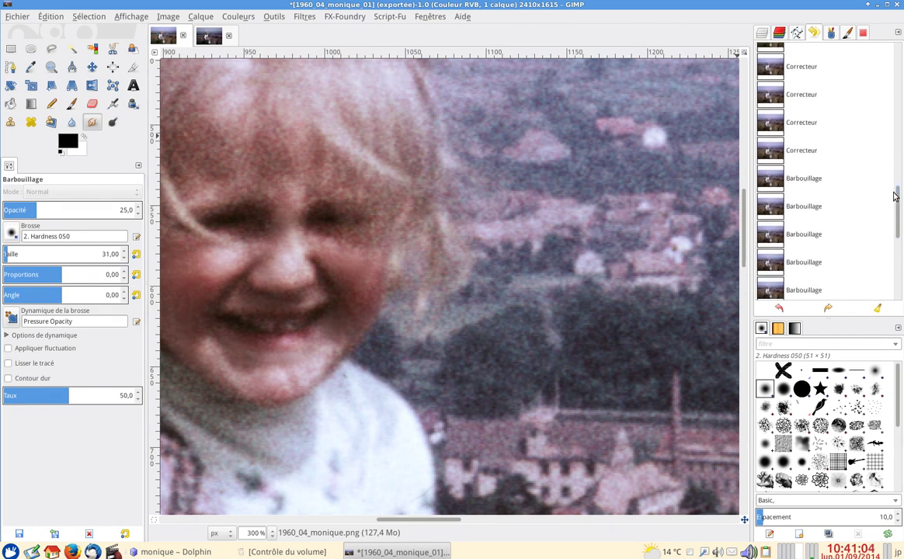
{"action": "left_click", "coordinate": [783, 159]}
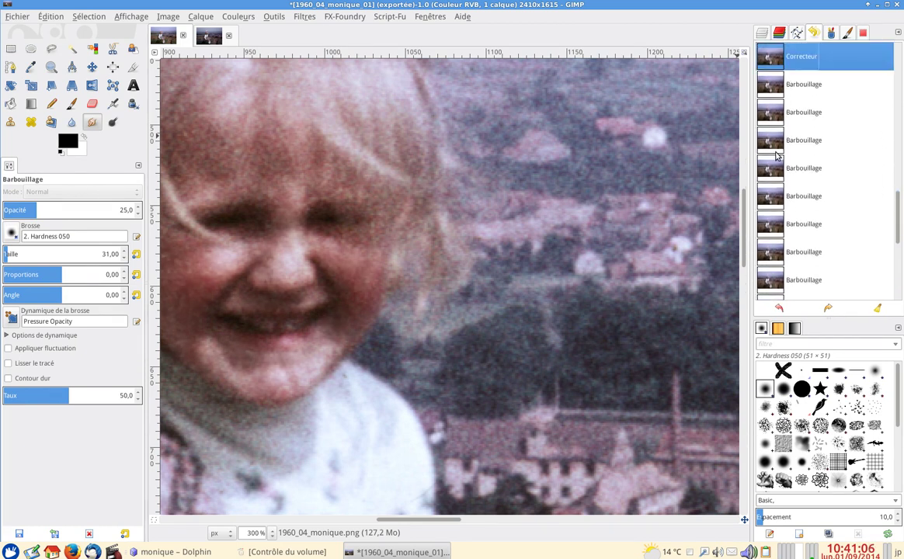
- Re-centre the face, shrink the smudge brush, and smooth the skin around mouth and chin
{"action": "left_click_drag", "start_coordinate": [248, 324], "coordinate": [395, 315]}
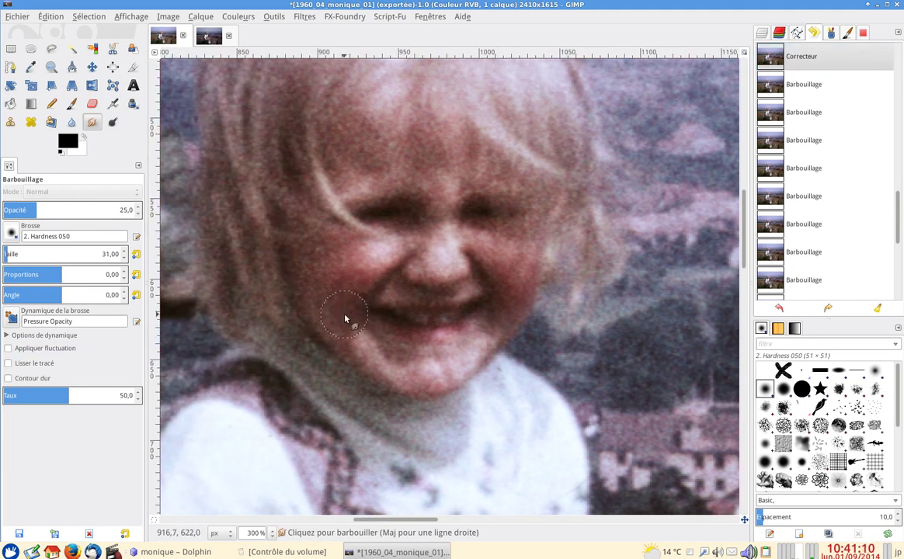
{"action": "key", "text": "Tab"}
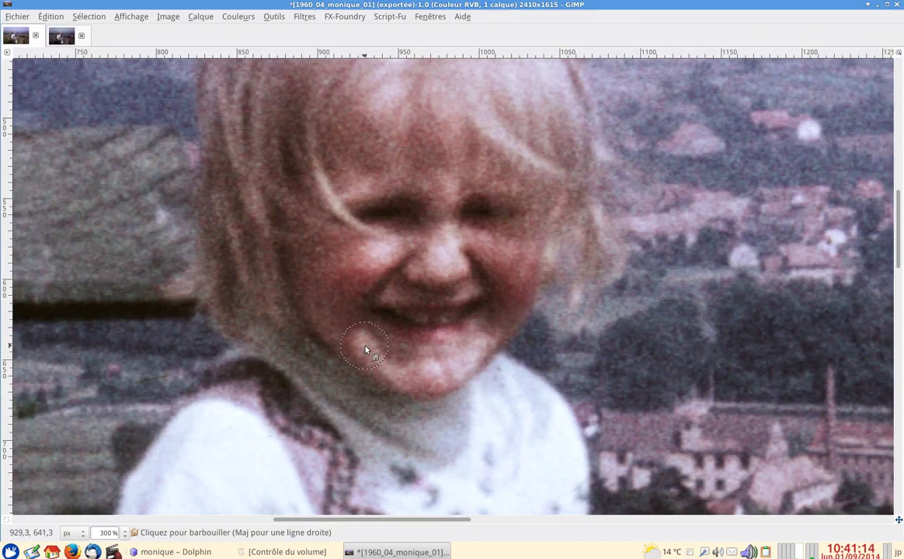
{"action": "key", "text": "bracketleft"}
{"action": "key", "text": "bracketleft"}
{"action": "key", "text": "bracketleft"}
{"action": "key", "text": "Tab"}
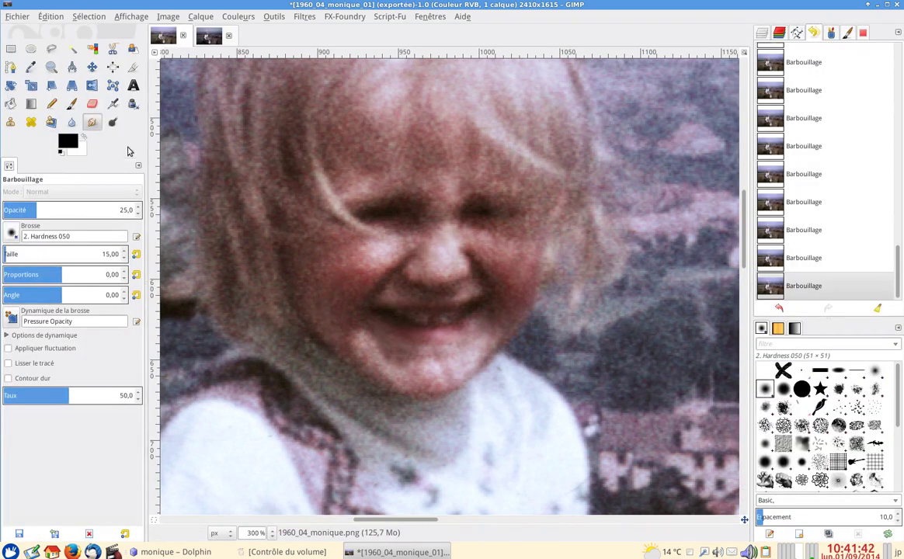
- Lighten the girl's teeth and mouth with Dodge at about 20 opacity, then zoom out
{"action": "left_click", "coordinate": [113, 122]}
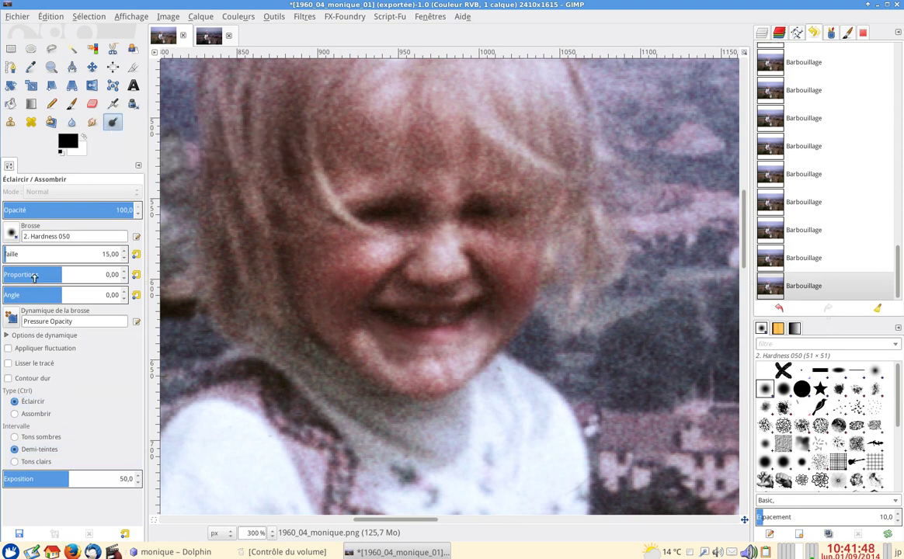
{"action": "left_click", "coordinate": [30, 210]}
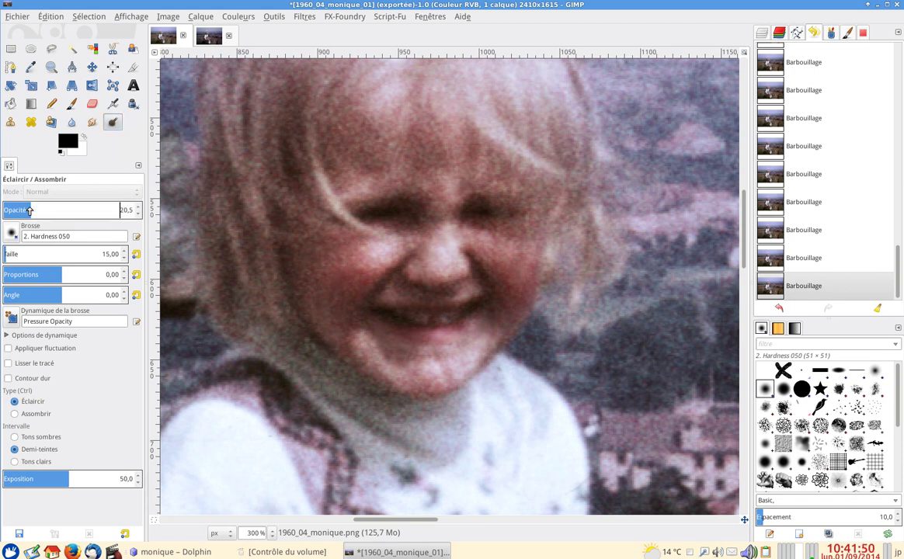
{"action": "left_click", "coordinate": [427, 324]}
{"action": "left_click", "coordinate": [441, 318]}
{"action": "left_click", "coordinate": [438, 318]}
{"action": "left_click", "coordinate": [410, 315]}
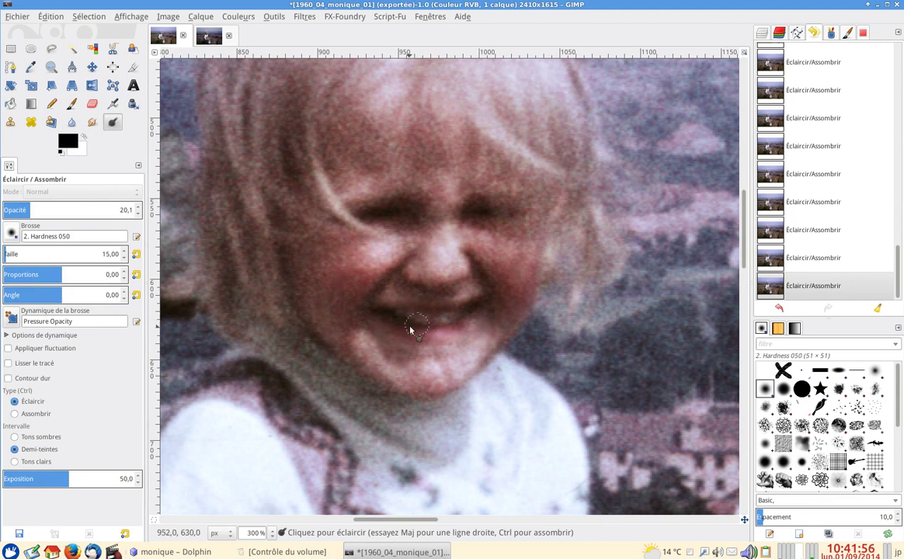
{"action": "key", "text": "Tab"}
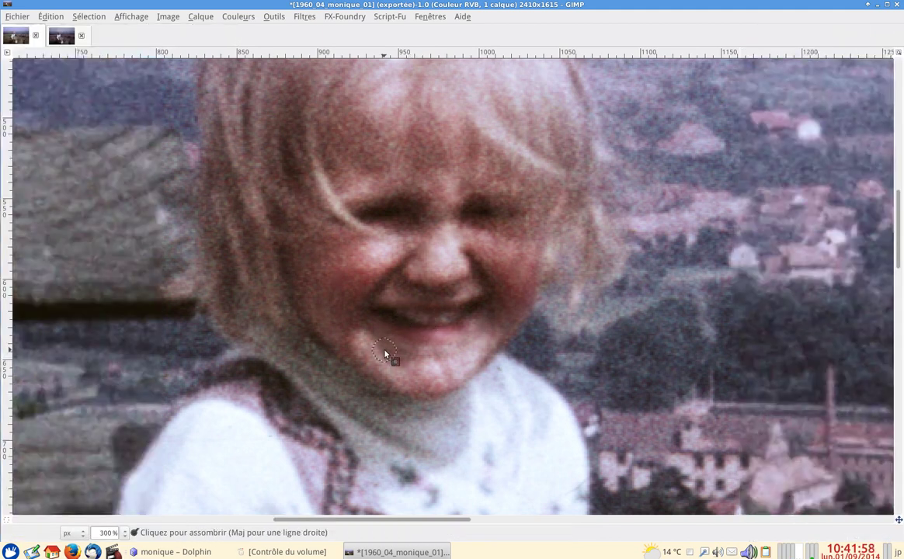
{"action": "key", "text": "minus"}
{"action": "key", "text": "minus"}
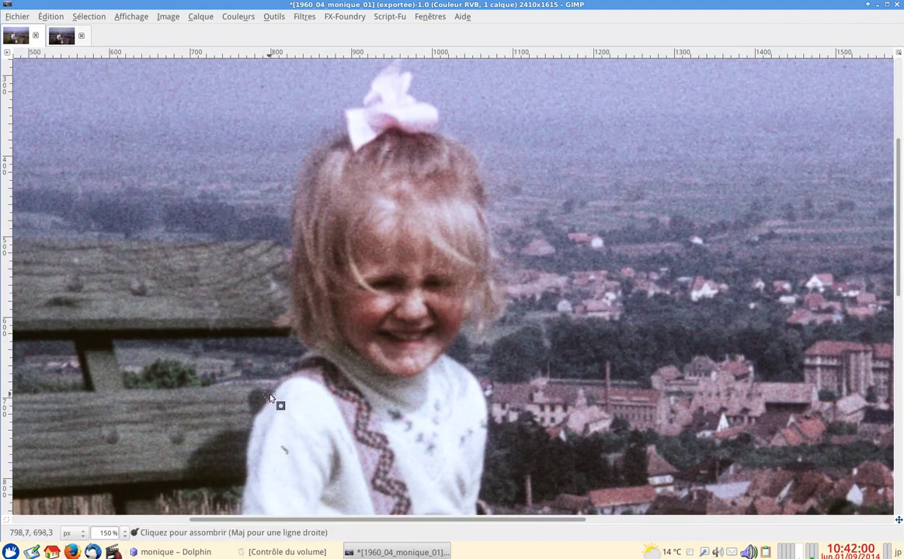
- Re-export the photo to 1960_04_monique_01.png and zoom in on the sleeve
{"action": "key", "text": "ctrl+e"}
{"action": "scroll", "coordinate": [301, 432], "scroll_direction": "up", "scroll_amount": 1}
{"action": "scroll", "coordinate": [302, 419], "scroll_direction": "up", "scroll_amount": 1}
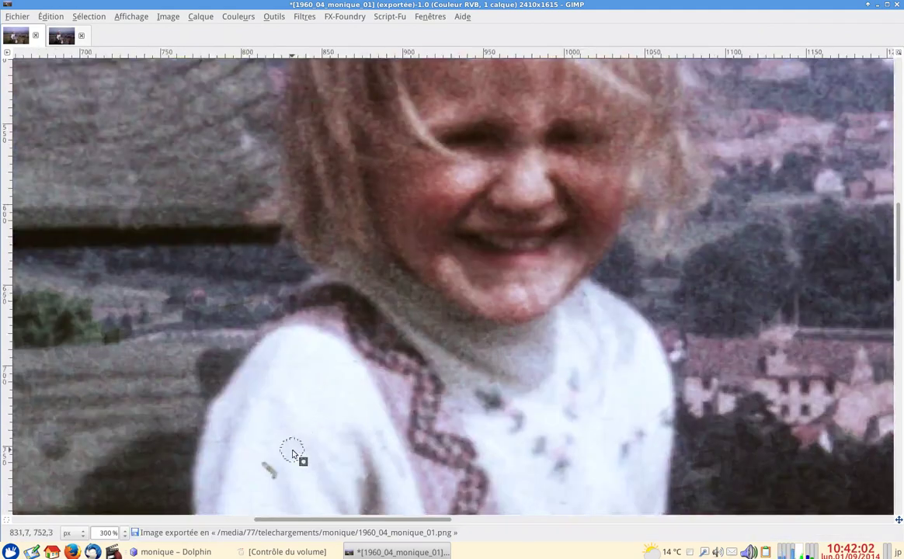
{"action": "scroll", "coordinate": [302, 404], "scroll_direction": "up", "scroll_amount": 1}
- Heal the dark marks on the girl's white sleeve using clean fabric as source
{"action": "left_click", "coordinate": [300, 382], "text": "ctrl"}
{"action": "left_click_drag", "start_coordinate": [294, 409], "coordinate": [243, 383]}
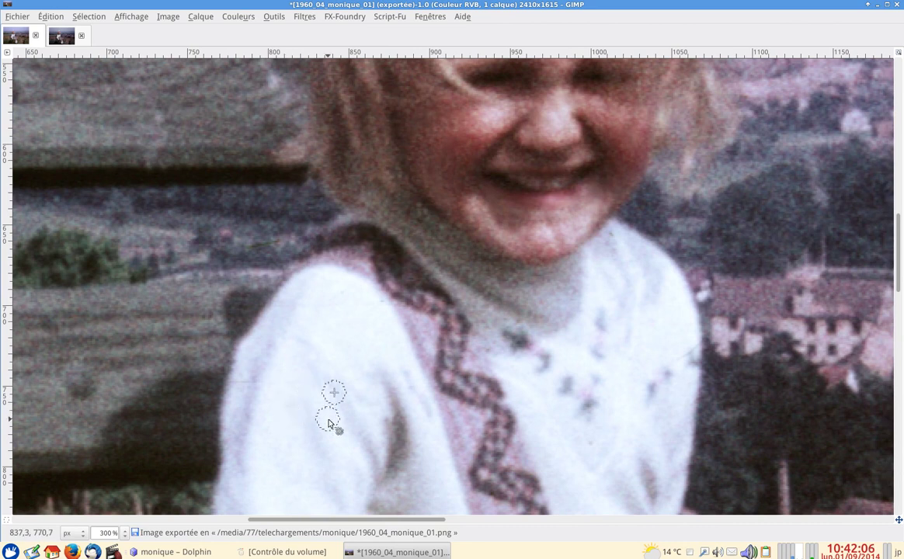
{"action": "scroll", "coordinate": [397, 360], "scroll_direction": "down", "scroll_amount": 3}
{"action": "scroll", "coordinate": [398, 360], "scroll_direction": "right", "scroll_amount": 5}
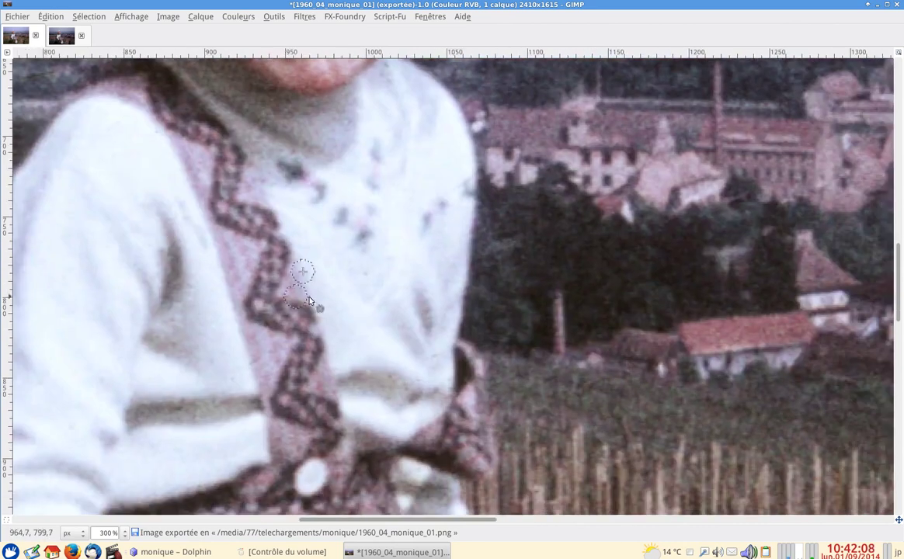
{"action": "scroll", "coordinate": [395, 313], "scroll_direction": "down", "scroll_amount": 1}
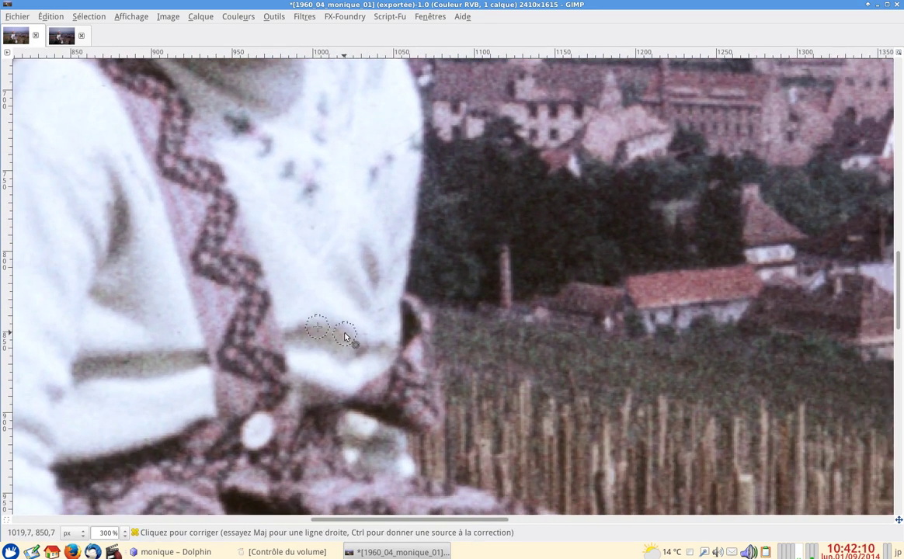
{"action": "left_click", "coordinate": [138, 358], "text": "ctrl"}
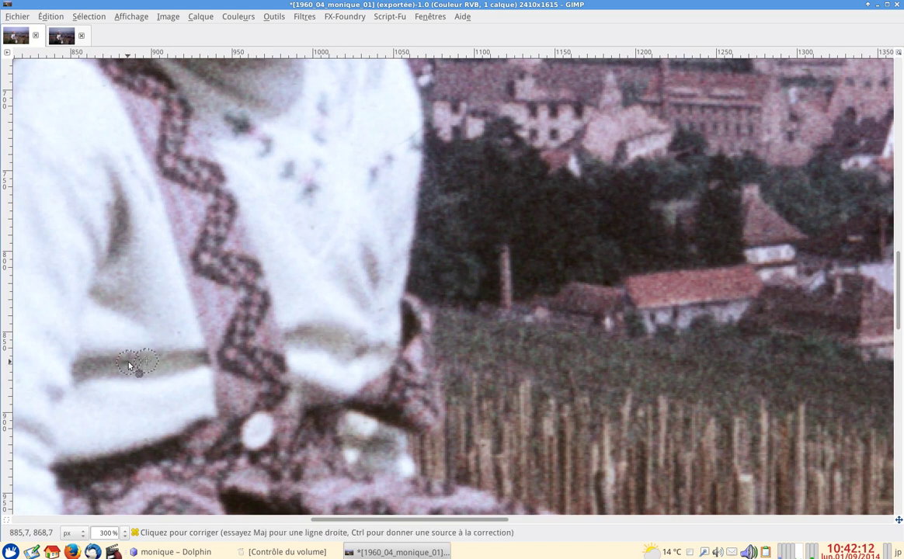
{"action": "scroll", "coordinate": [373, 289], "scroll_direction": "right", "scroll_amount": 6}
{"action": "scroll", "coordinate": [372, 289], "scroll_direction": "up", "scroll_amount": 2}
{"action": "scroll", "coordinate": [372, 289], "scroll_direction": "down", "scroll_amount": 1, "text": "ctrl"}
- Open the Couleurs menu to reach Teinte-Saturation for the girl-on-bench photo
{"action": "scroll", "coordinate": [380, 327], "scroll_direction": "down", "scroll_amount": 2, "text": "ctrl"}
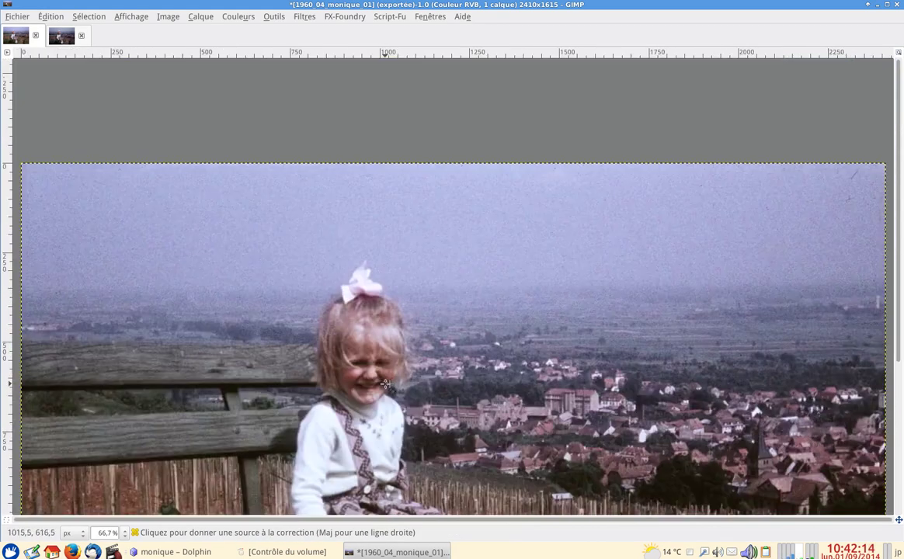
{"action": "scroll", "coordinate": [395, 389], "scroll_direction": "down", "scroll_amount": 2, "text": "ctrl"}
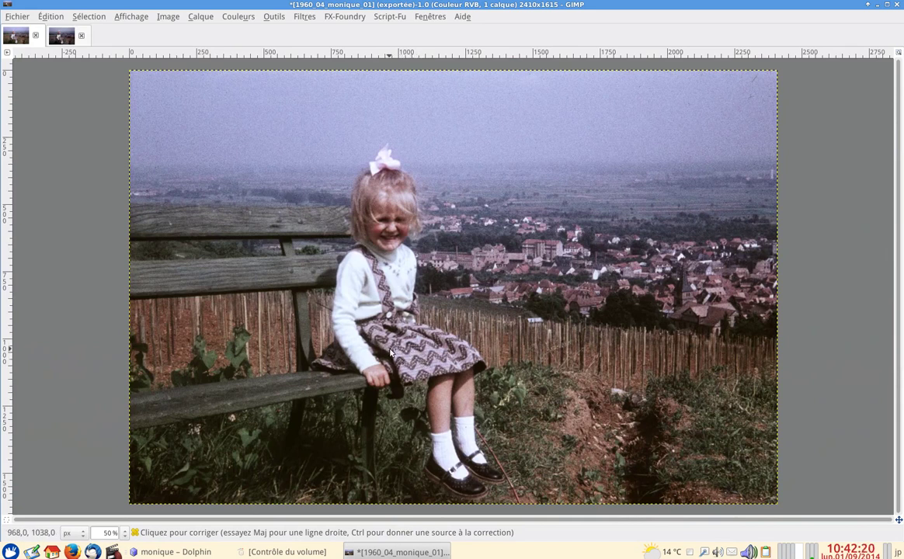
{"action": "left_click", "coordinate": [239, 17]}
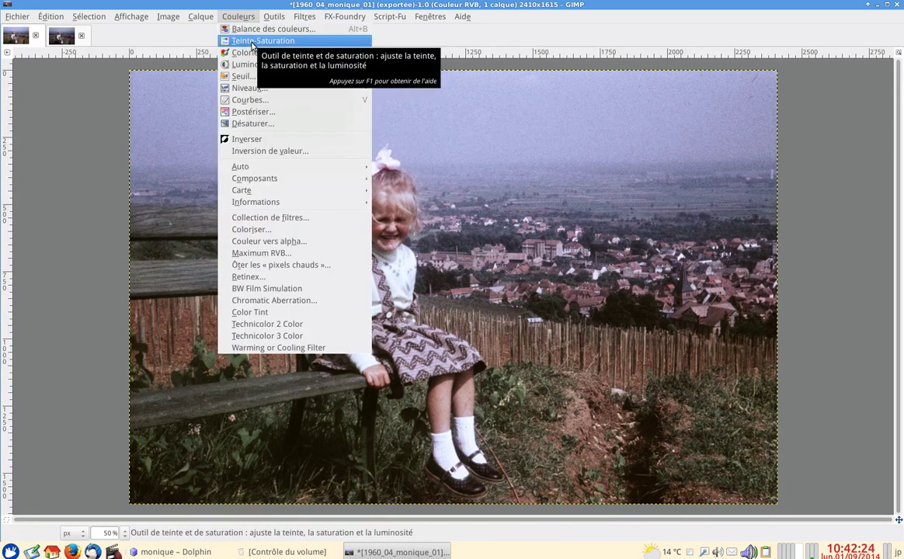
- Apply Teinte-Saturation with master saturation near 20 and extra saturation on the yellows (J)
{"action": "left_click", "coordinate": [252, 43]}
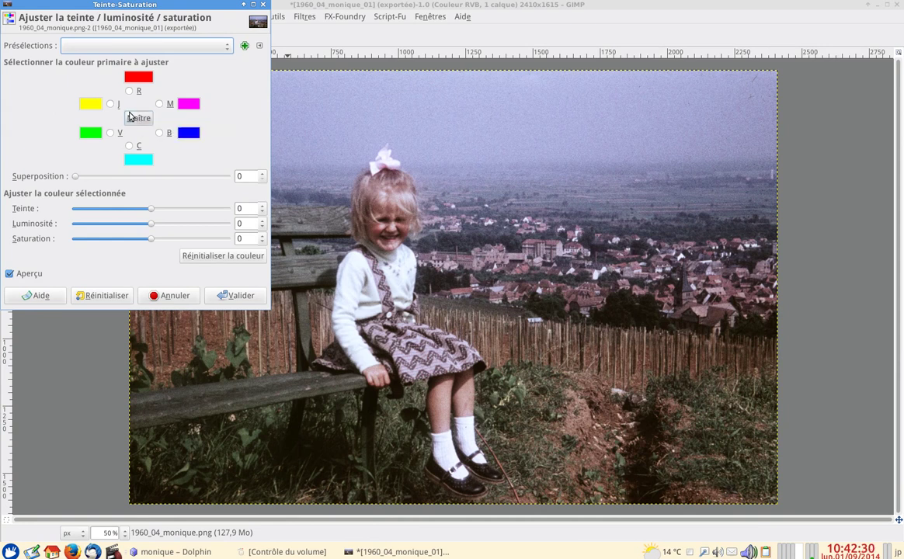
{"action": "left_click_drag", "start_coordinate": [150, 241], "coordinate": [155, 243]}
{"action": "scroll", "coordinate": [155, 243], "scroll_direction": "down", "scroll_amount": 2}
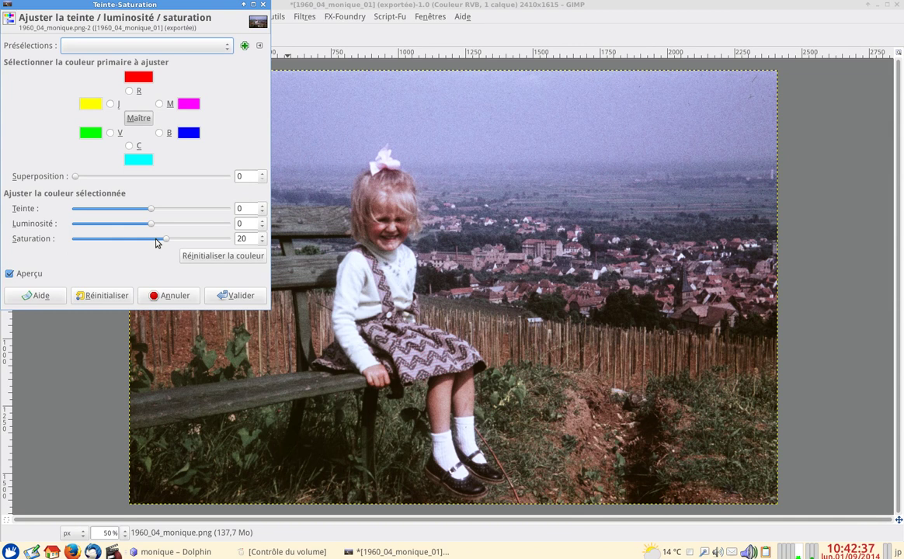
{"action": "left_click", "coordinate": [111, 104]}
{"action": "scroll", "coordinate": [153, 244], "scroll_direction": "up", "scroll_amount": 5}
{"action": "scroll", "coordinate": [153, 243], "scroll_direction": "up", "scroll_amount": 5}
{"action": "scroll", "coordinate": [153, 245], "scroll_direction": "up", "scroll_amount": 8}
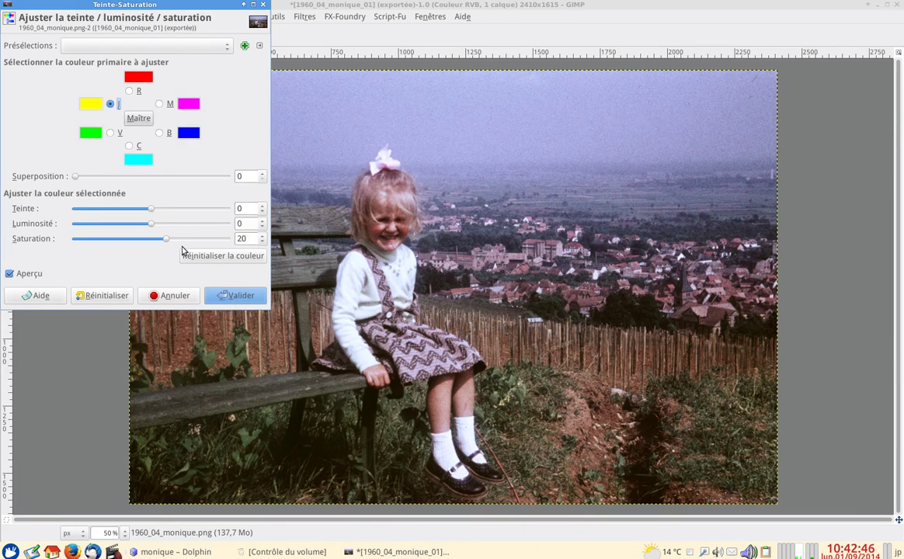
{"action": "left_click", "coordinate": [247, 296]}
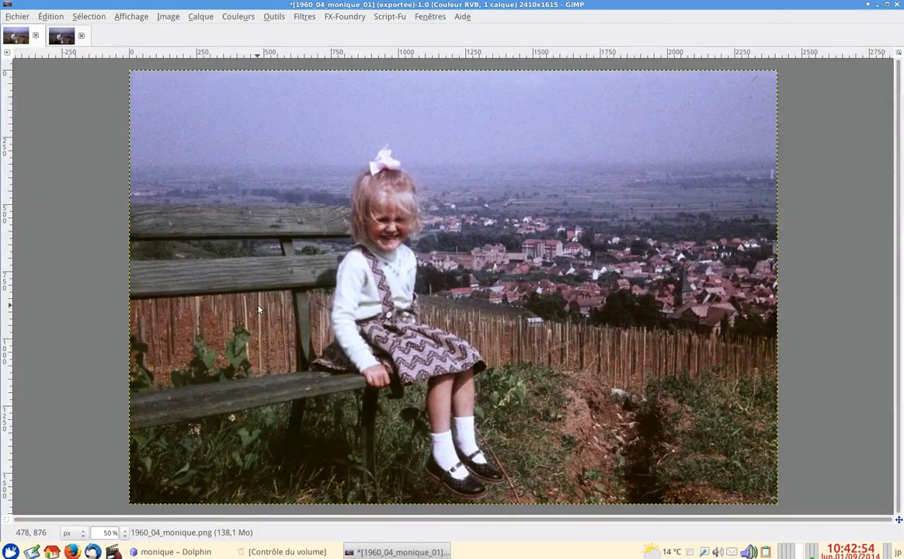
- Re-export the photo to 1960_04_monique_01.png, then switch to the untitled original image
{"action": "key", "text": "ctrl+e"}
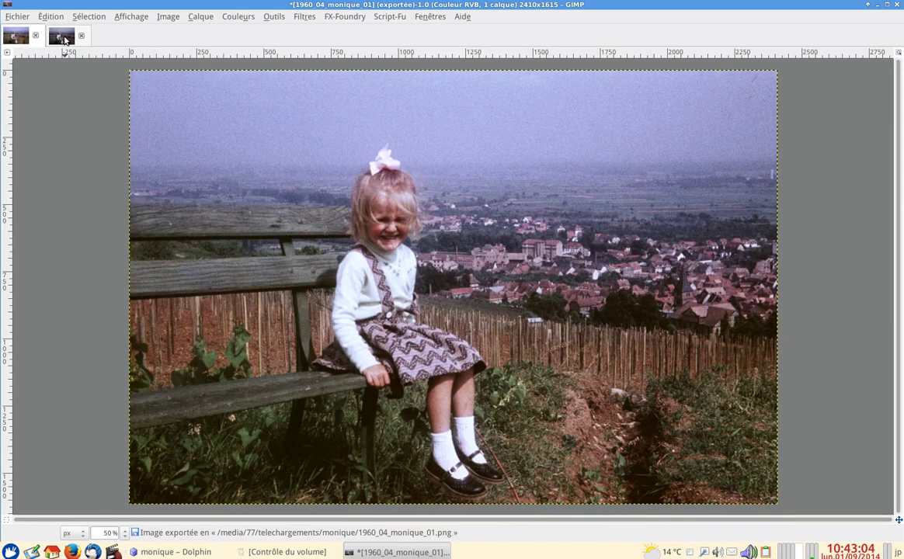
{"action": "left_click", "coordinate": [234, 21]}
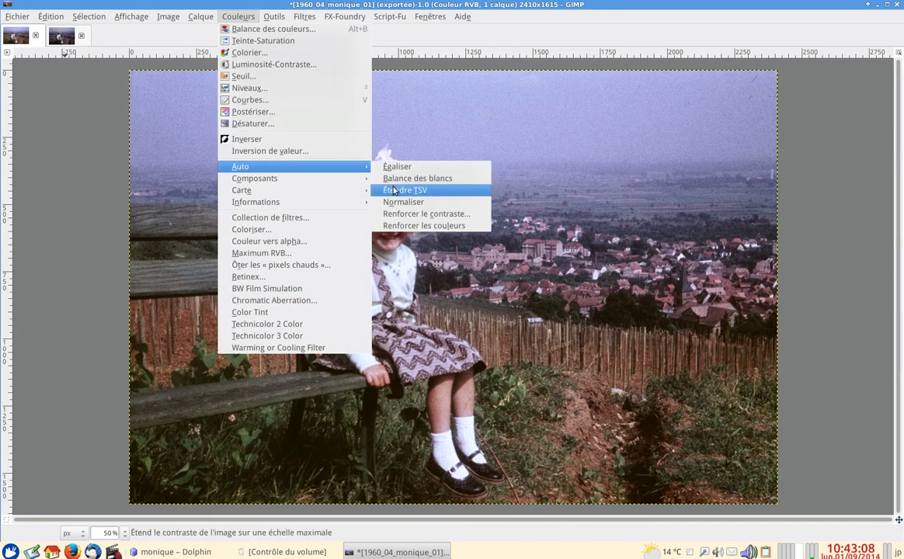
{"action": "left_click", "coordinate": [54, 41]}
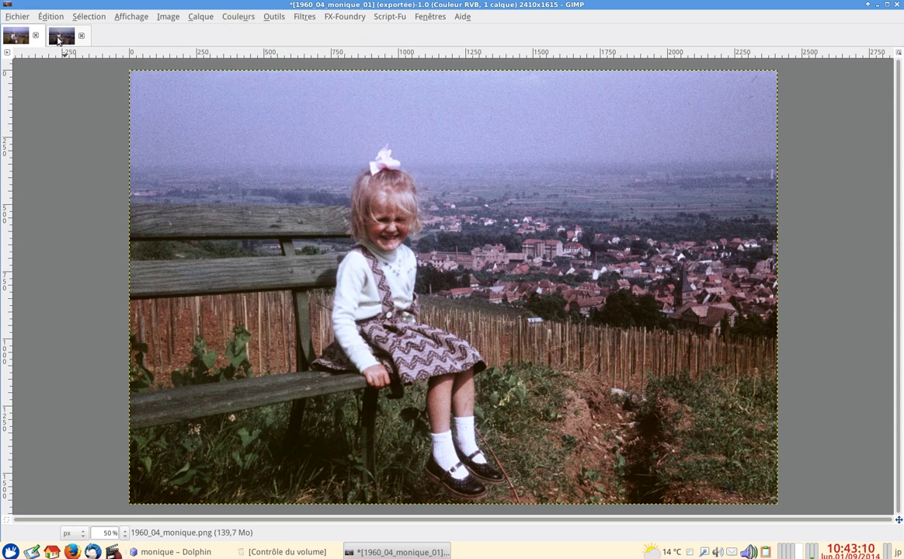
{"action": "left_click", "coordinate": [59, 37]}
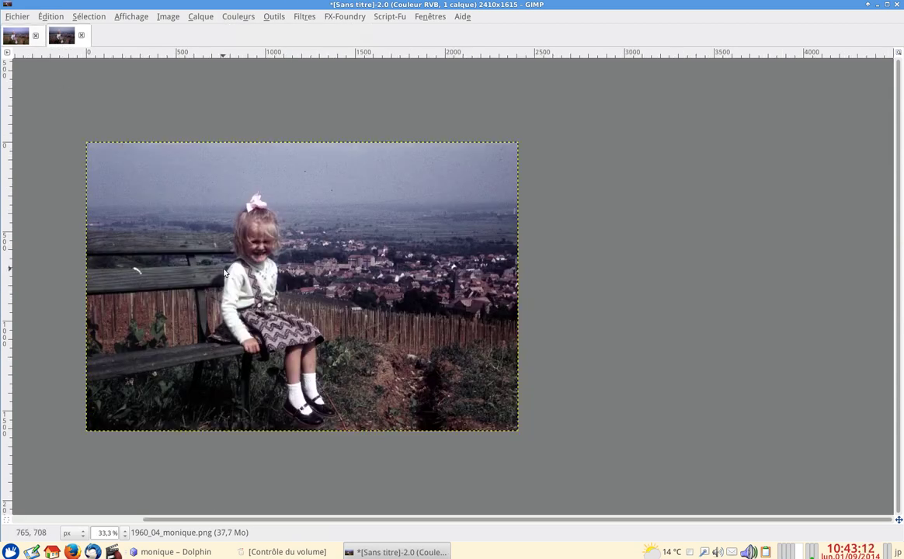
- Flick between the untitled original and edited tabs, ending on 1960_04_monique_01
{"action": "scroll", "coordinate": [214, 249], "scroll_direction": "up", "scroll_amount": 1, "text": "ctrl"}
{"action": "scroll", "coordinate": [285, 258], "scroll_direction": "down", "scroll_amount": 1, "text": "ctrl"}
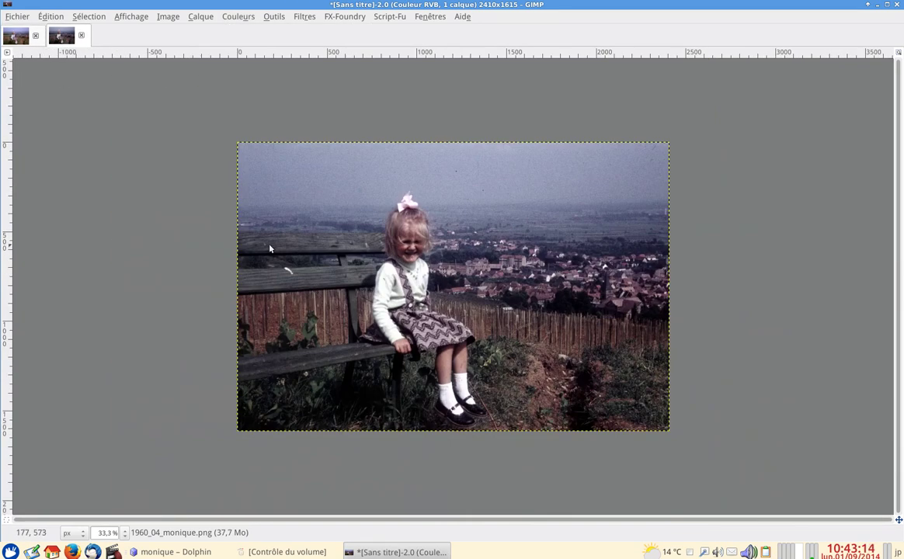
{"action": "left_click", "coordinate": [11, 37]}
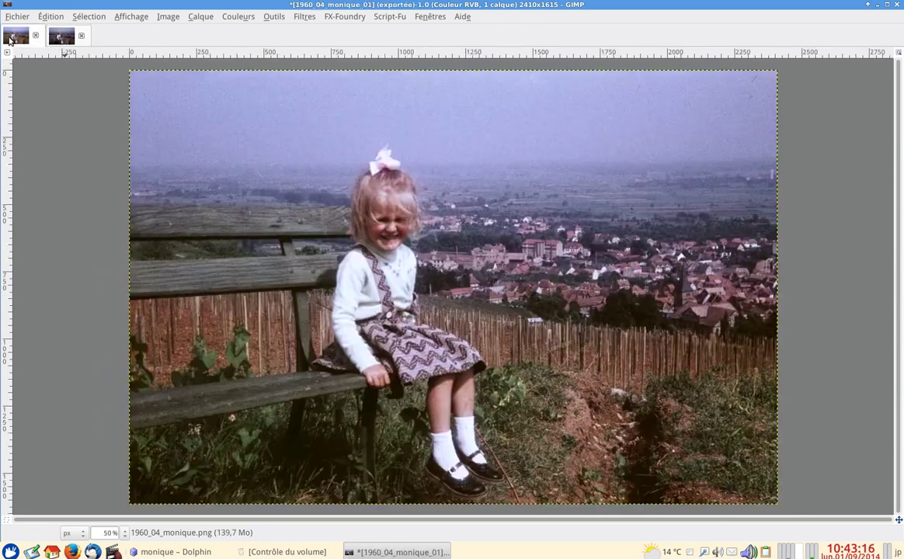
{"action": "scroll", "coordinate": [115, 142], "scroll_direction": "down", "scroll_amount": 1, "text": "ctrl"}
{"action": "left_click", "coordinate": [60, 38]}
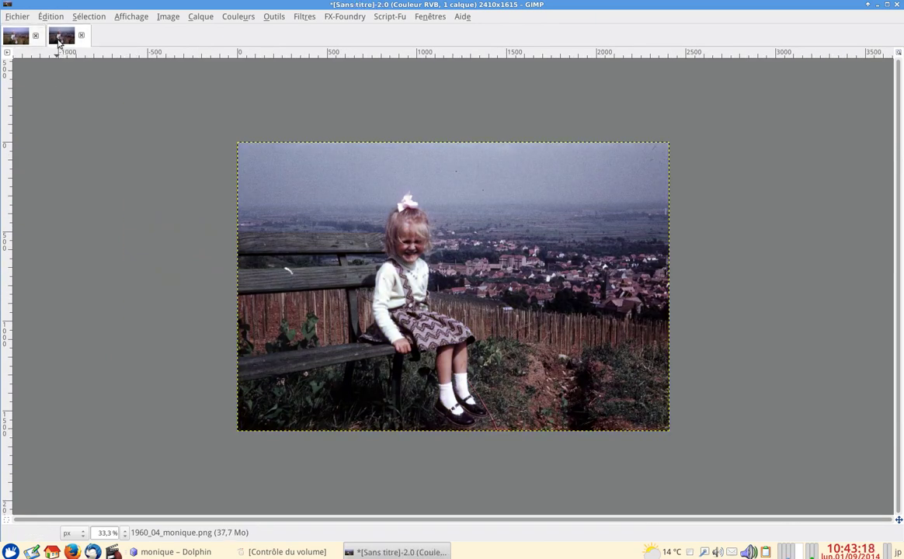
{"action": "left_click", "coordinate": [15, 36]}
{"action": "left_click", "coordinate": [62, 36]}
{"action": "left_click", "coordinate": [20, 38]}
{"action": "scroll", "coordinate": [195, 281], "scroll_direction": "up", "scroll_amount": 1, "text": "ctrl"}
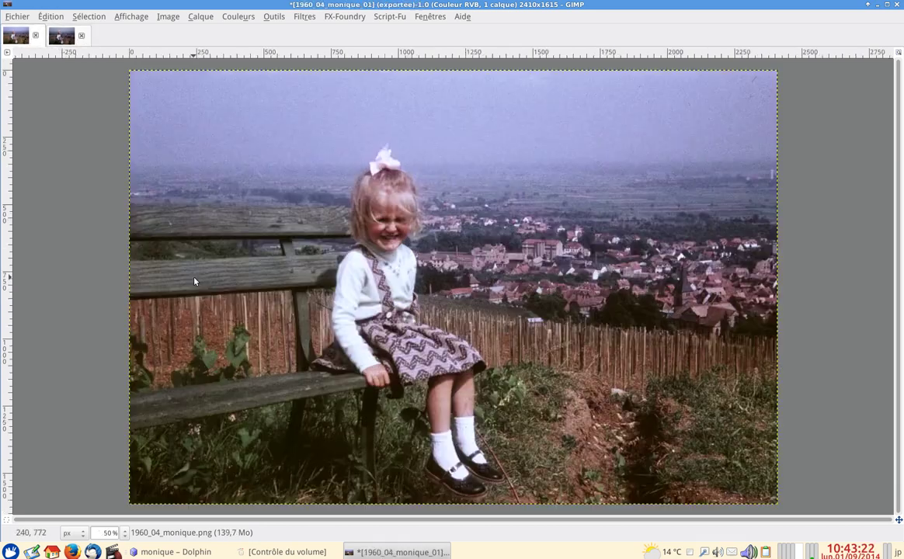
{"action": "scroll", "coordinate": [195, 281], "scroll_direction": "down", "scroll_amount": 1, "text": "ctrl"}
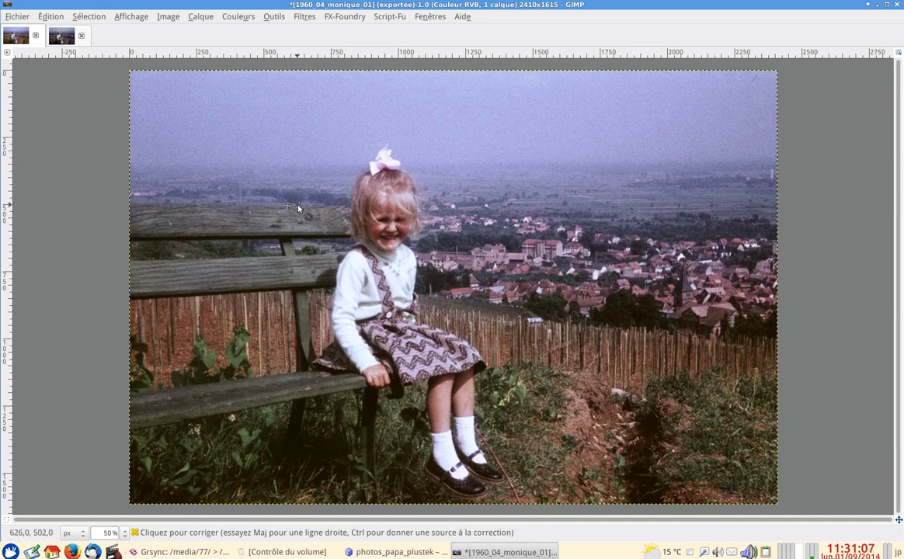
- Apply Renforcer la netteté to the whole photo with Rayon set to 1
{"action": "key", "text": "1"}
{"action": "key", "text": "shift+2"}
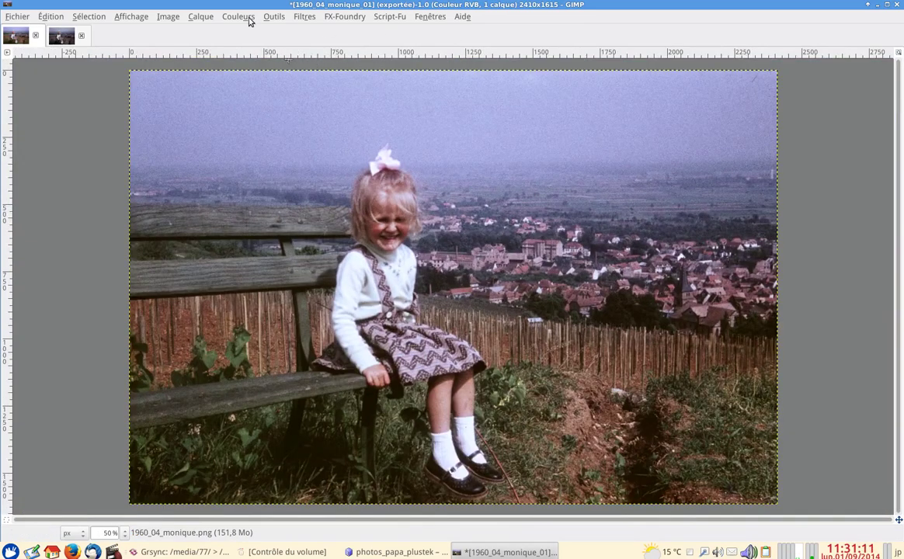
{"action": "left_click", "coordinate": [313, 23]}
{"action": "mouse_move", "coordinate": [327, 80]}
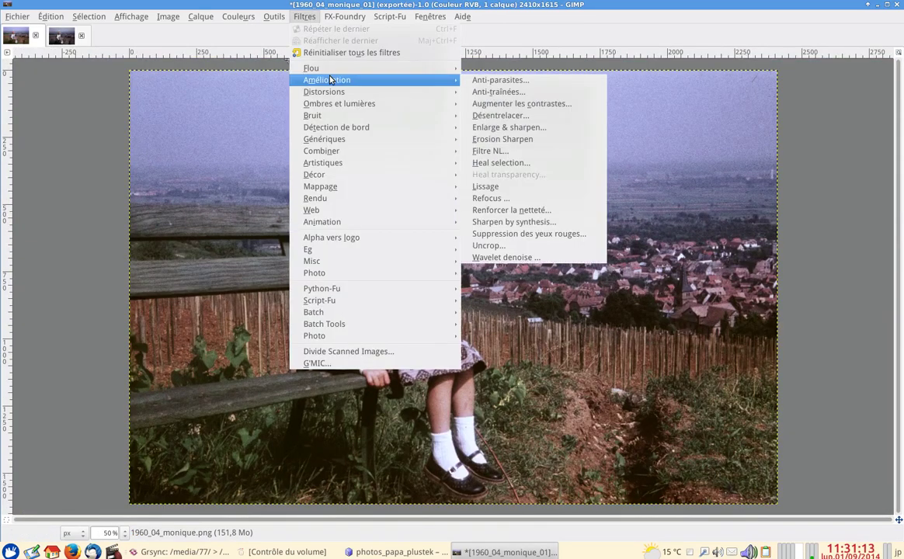
{"action": "left_click", "coordinate": [513, 210]}
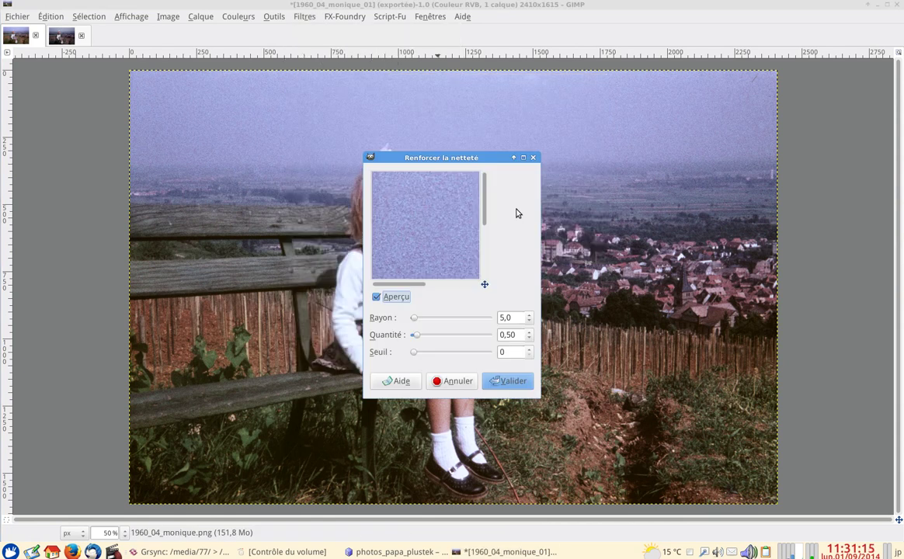
{"action": "double_click", "coordinate": [508, 317]}
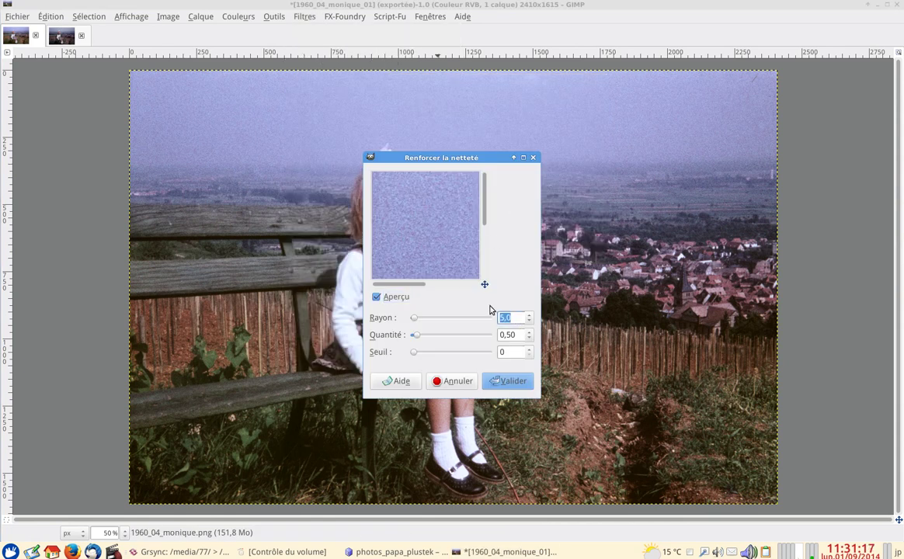
{"action": "type", "text": "1"}
{"action": "left_click", "coordinate": [516, 383]}
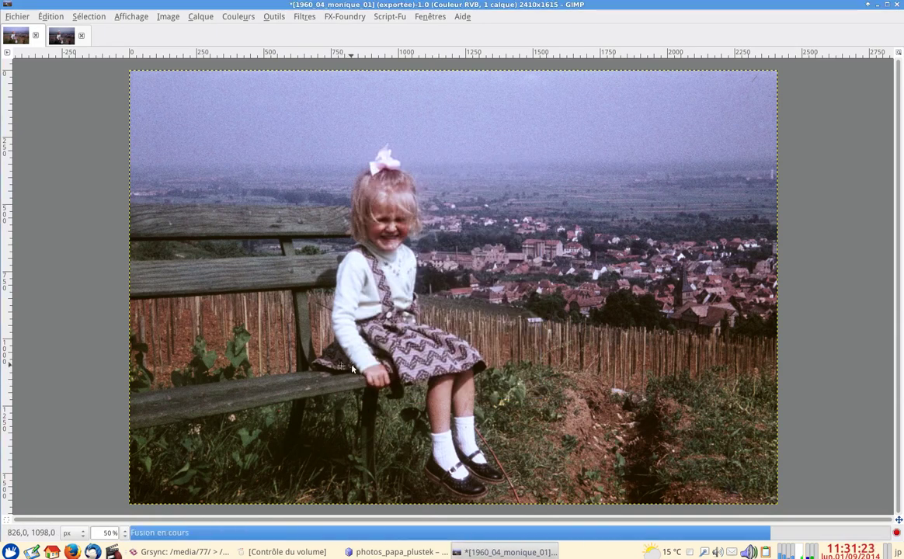
- Hold Ctrl with the heal tool and zoom in to find a source point
{"action": "key", "text": "ctrl"}
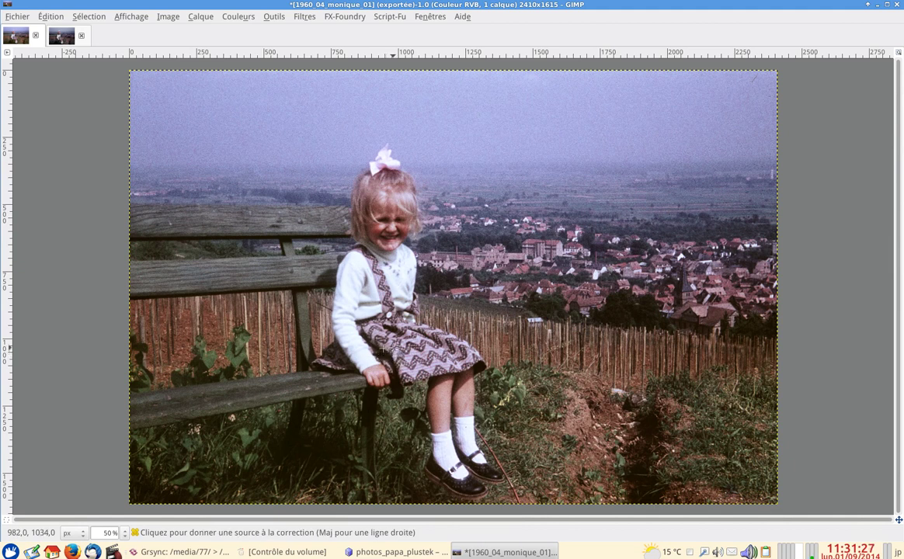
{"action": "scroll", "coordinate": [393, 348], "scroll_direction": "up", "scroll_amount": 2}
{"action": "scroll", "coordinate": [419, 388], "scroll_direction": "up", "scroll_amount": 1}
{"action": "scroll", "coordinate": [460, 441], "scroll_direction": "up", "scroll_amount": 1}
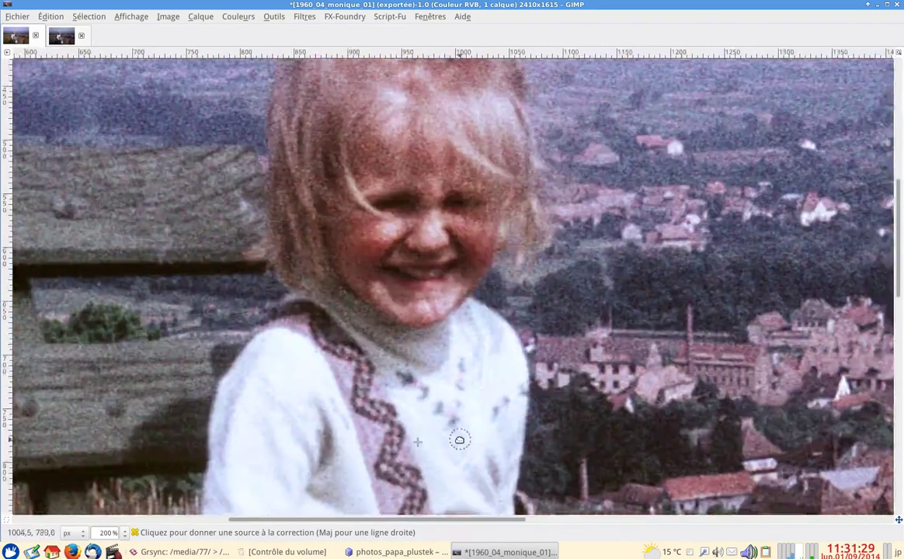
{"action": "scroll", "coordinate": [419, 373], "scroll_direction": "up", "scroll_amount": 1}
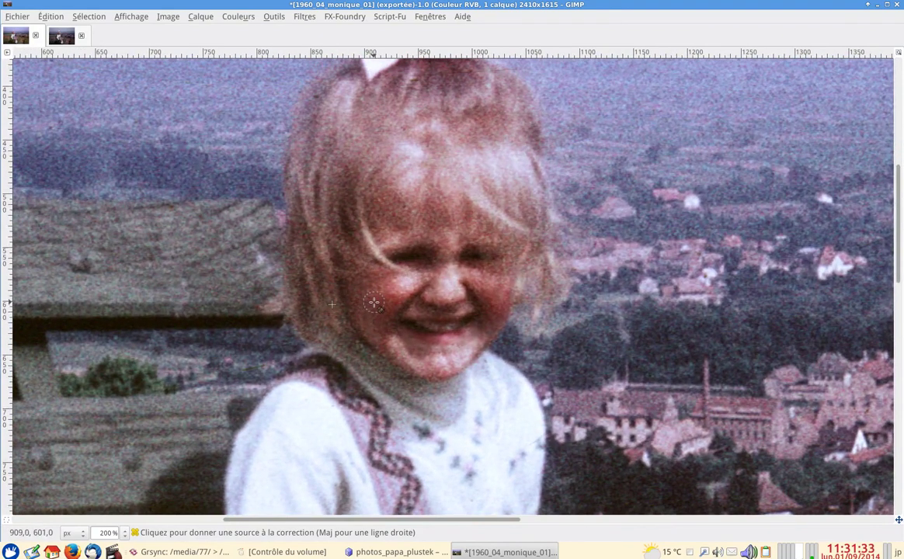
{"action": "scroll", "coordinate": [373, 303], "scroll_direction": "down", "scroll_amount": 4}
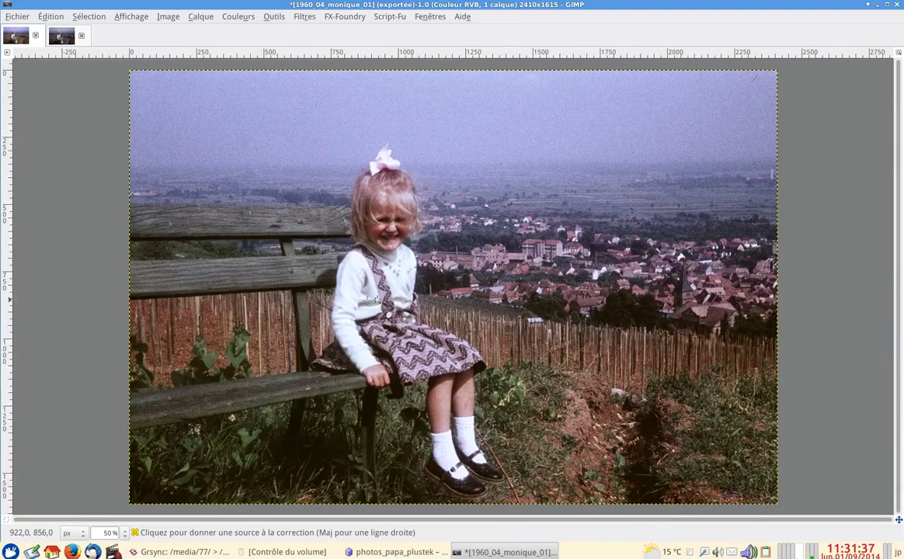
- Set a healing source point on the photo, then bring Dolphin's monique folder forward
{"action": "left_click", "coordinate": [373, 299], "text": "ctrl"}
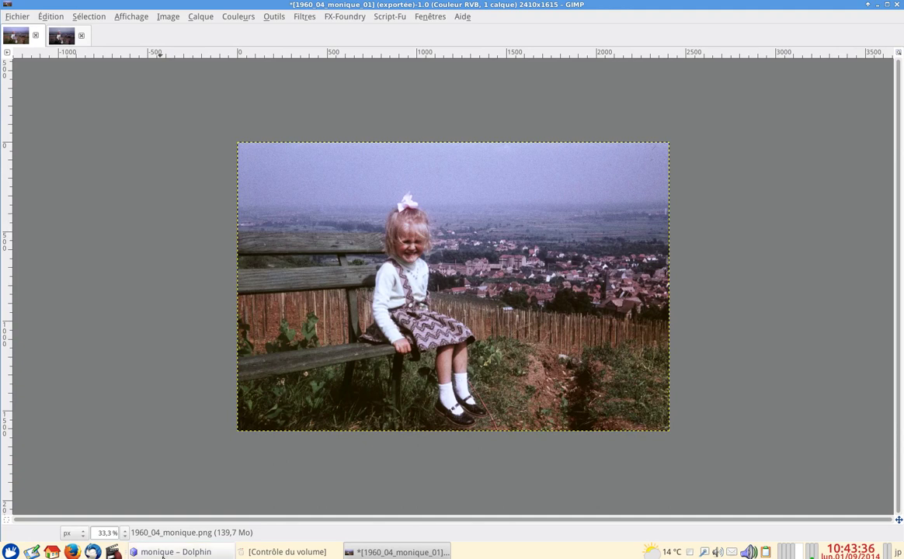
{"action": "left_click", "coordinate": [167, 553]}
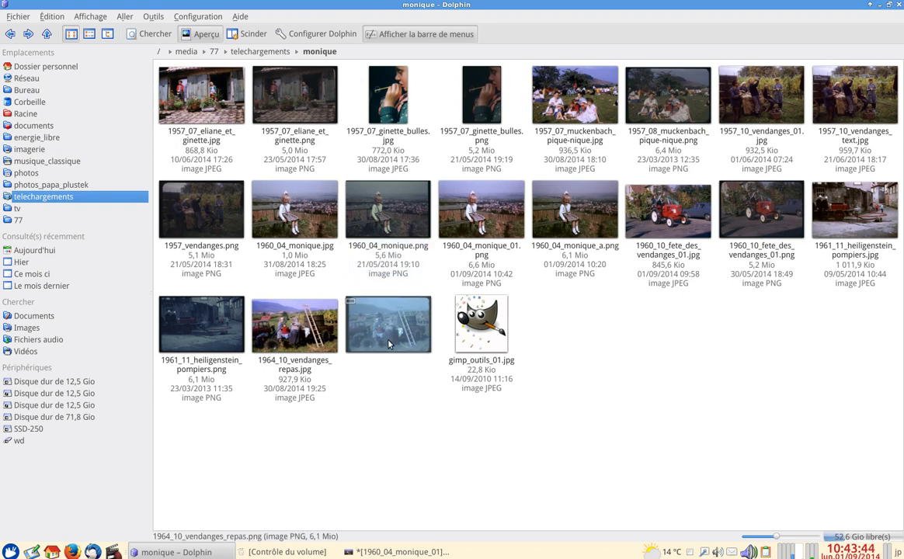
- Open 1964_10_vendanges_repas.png from the monique folder in the image viewer
{"action": "left_click", "coordinate": [365, 318]}
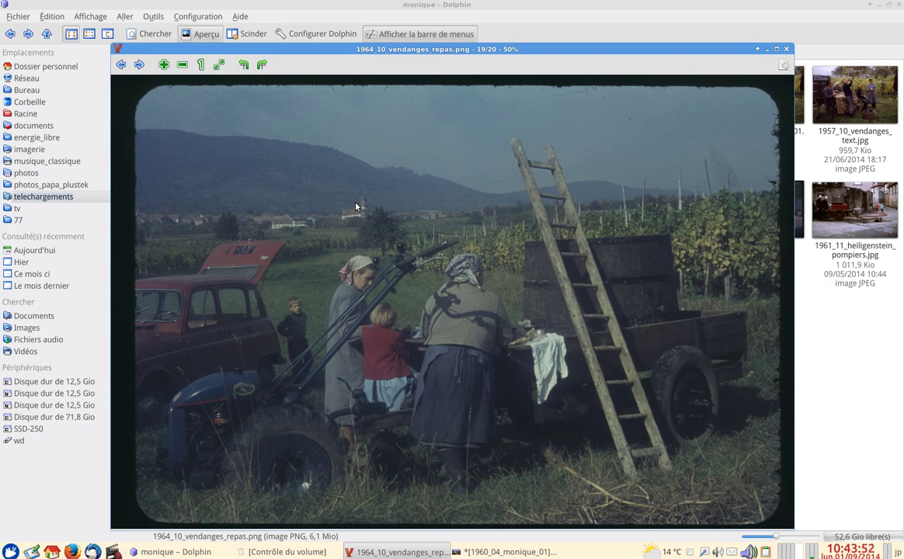
- Browse three slides full screen, then leave full screen and open gimp_outils_01.jpg
{"action": "double_click", "coordinate": [323, 183]}
{"action": "key", "text": "Right"}
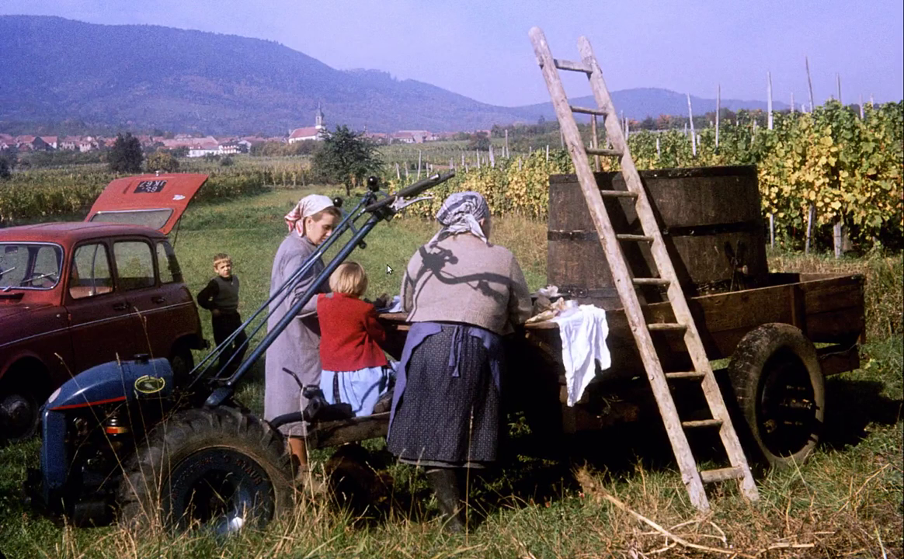
{"action": "key", "text": "Right"}
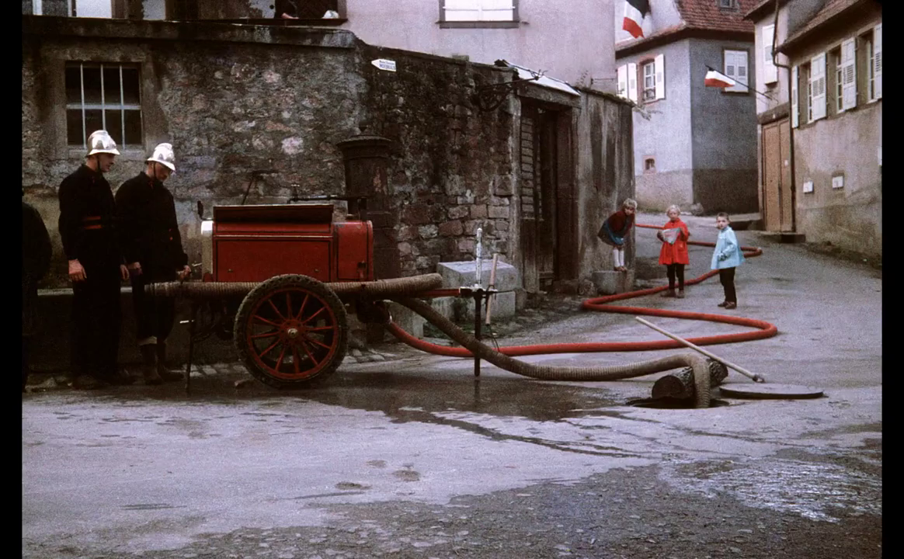
{"action": "key", "text": "Right"}
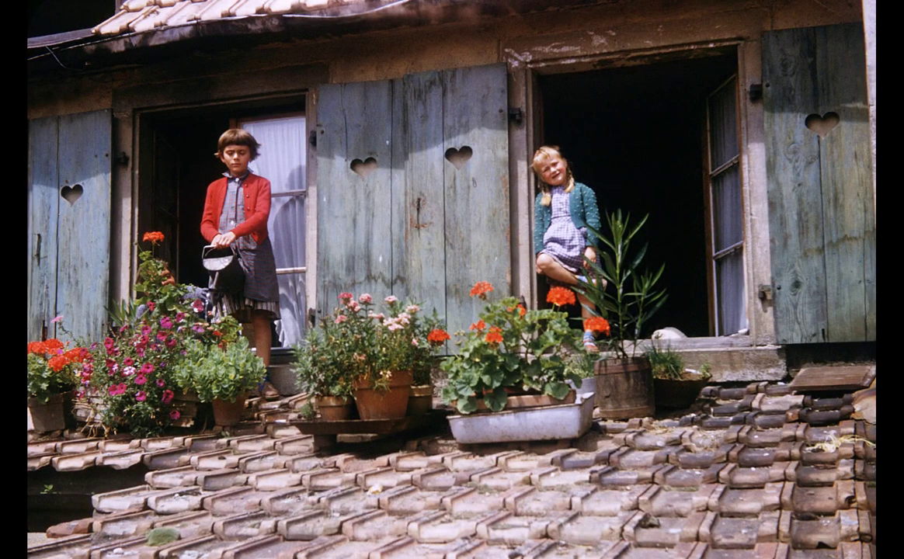
{"action": "key", "text": "ctrl+q"}
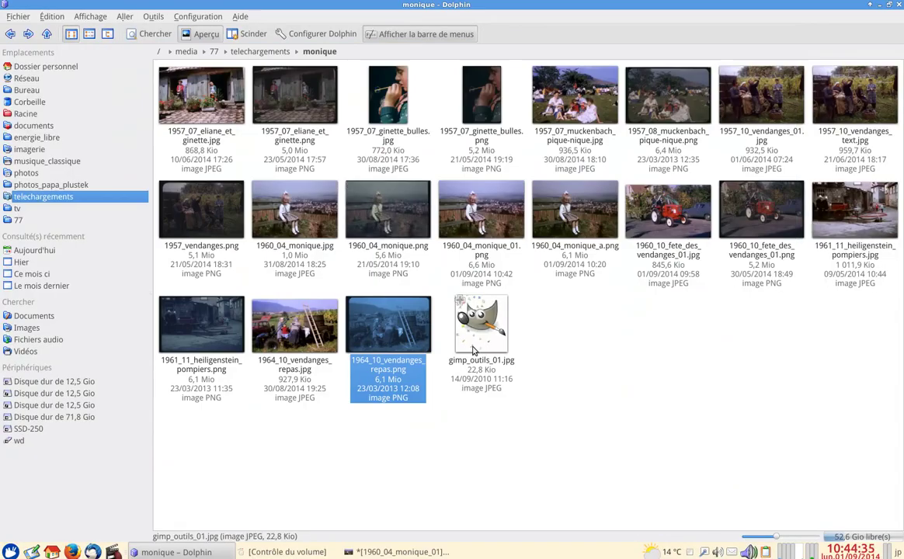
{"action": "left_click", "coordinate": [475, 341]}
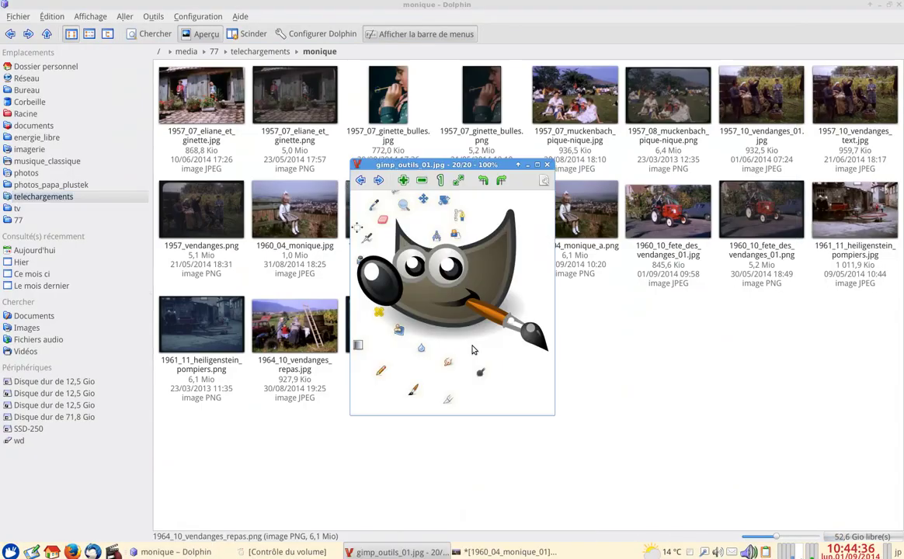